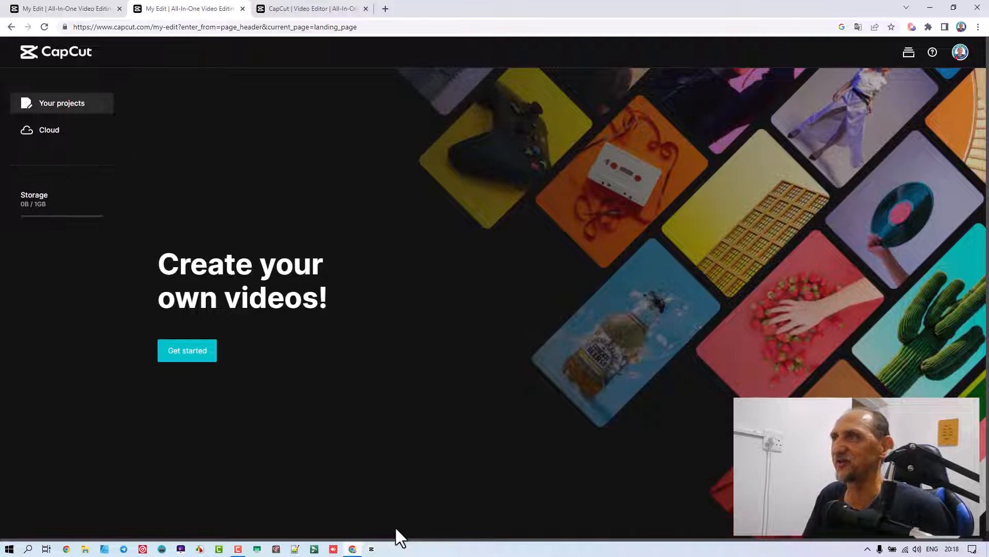
Step: Switch from the browser to the CapCut desktop app and close the LosslessCut window covering it
left_click(930, 7)
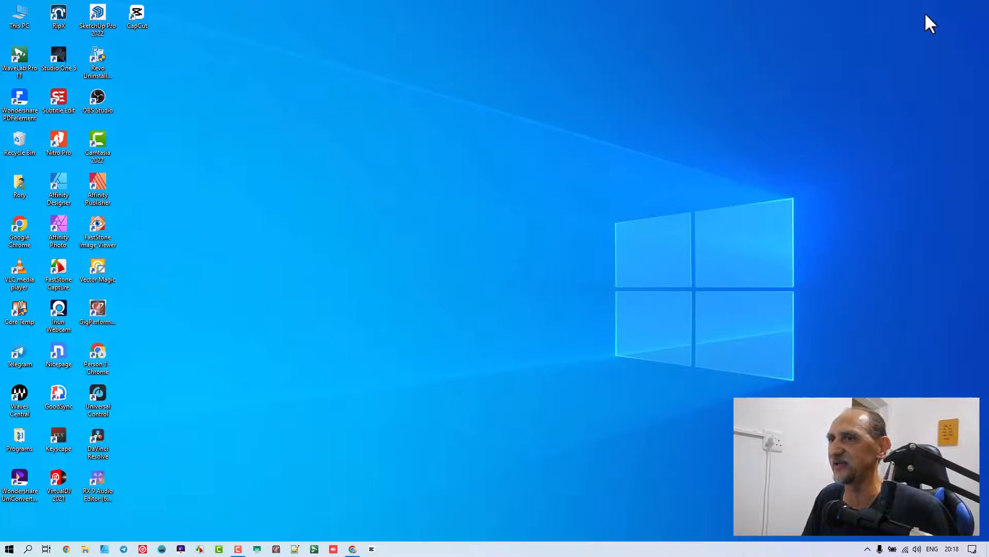
left_click(372, 549)
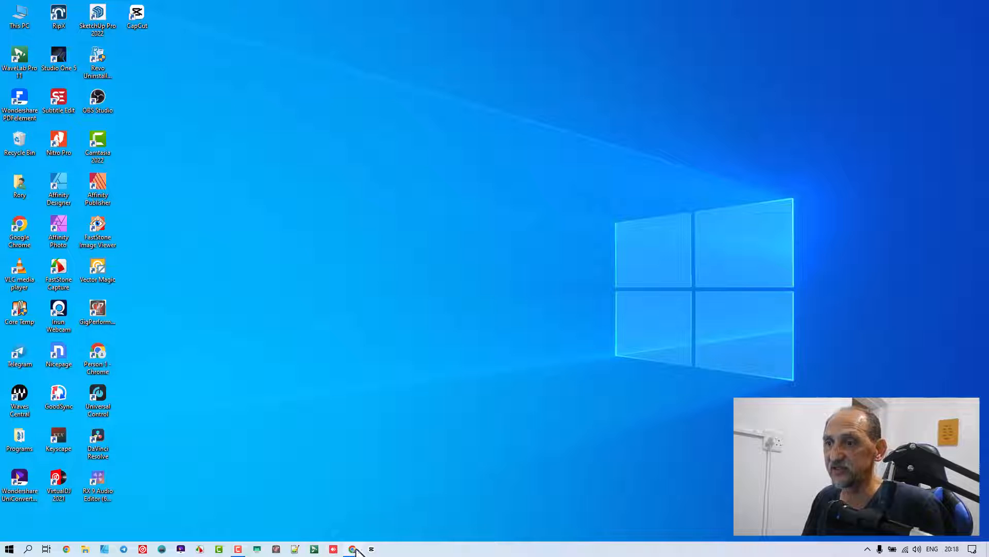
left_click(355, 549)
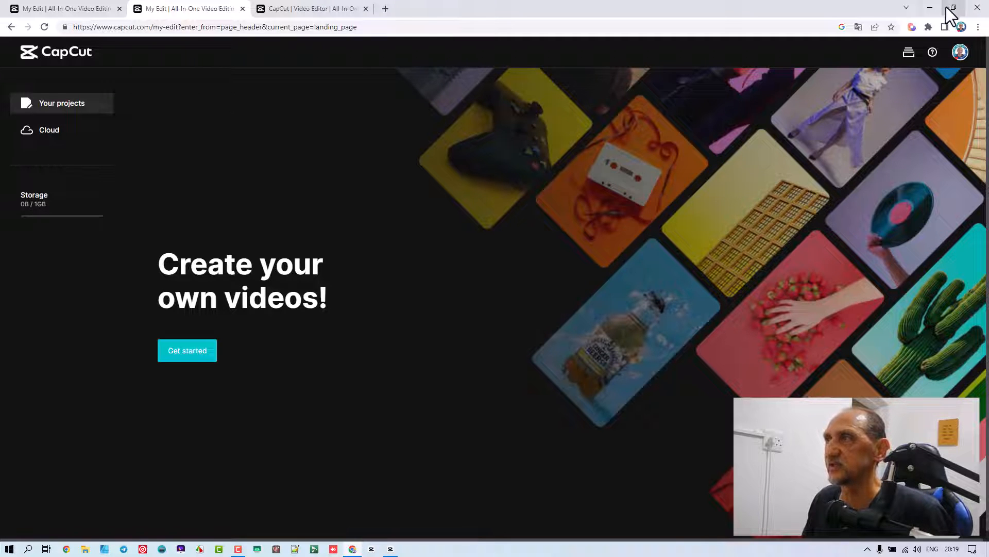
left_click(930, 8)
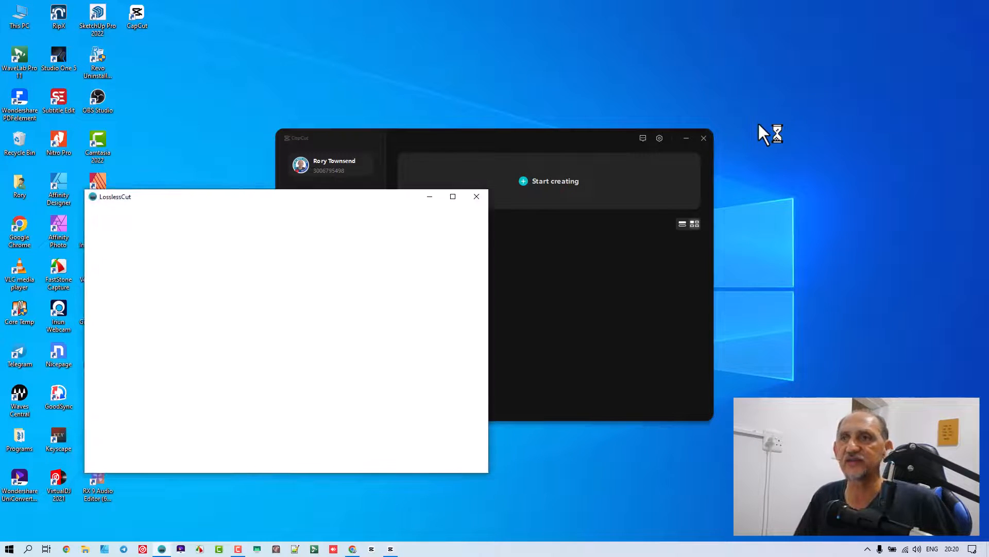
left_click(476, 197)
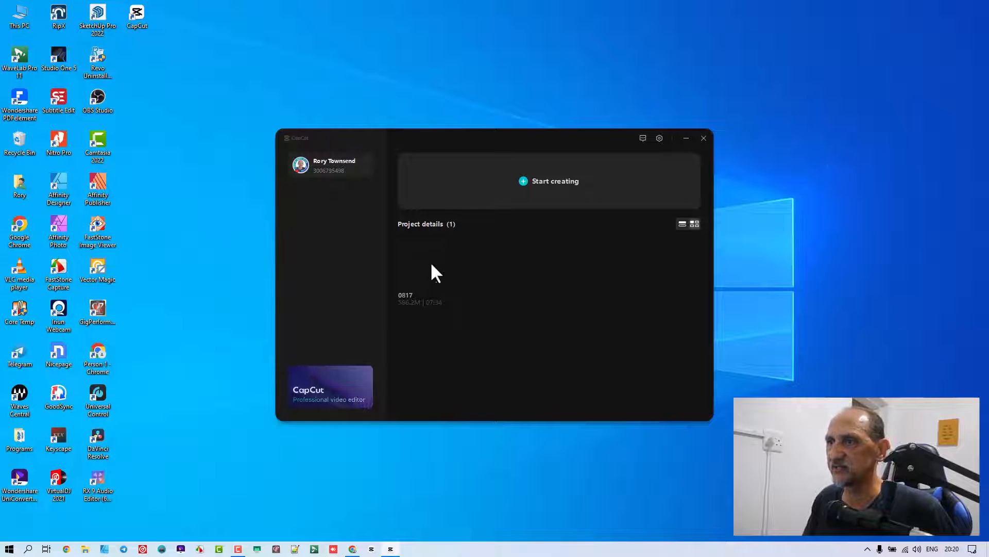
Step: Delete the existing project 0817 from the project list
left_click(437, 281)
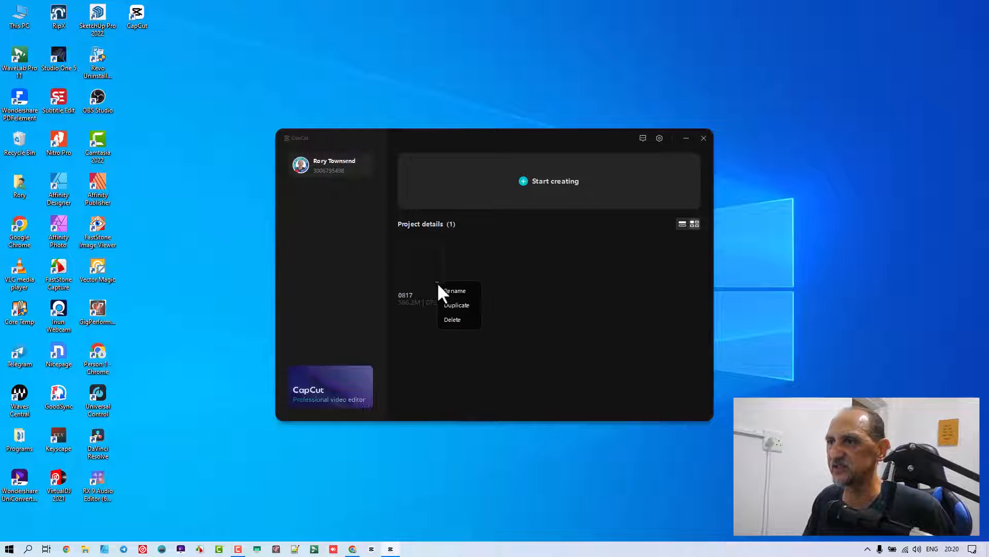
left_click(458, 320)
left_click(473, 308)
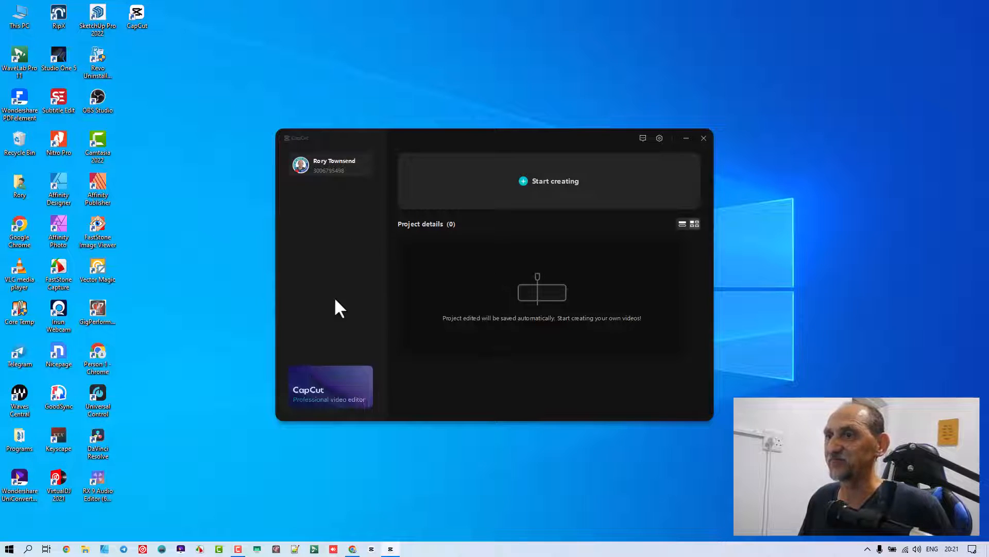
Step: Create a new project, dismiss the free layer tip, and view the explanation of the Free layer setting
left_click(555, 181)
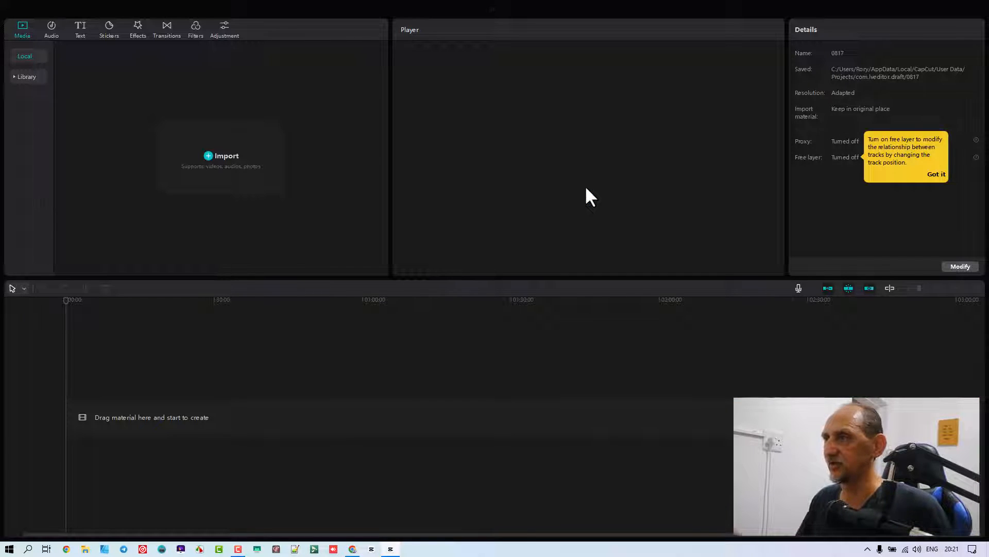
left_click(937, 173)
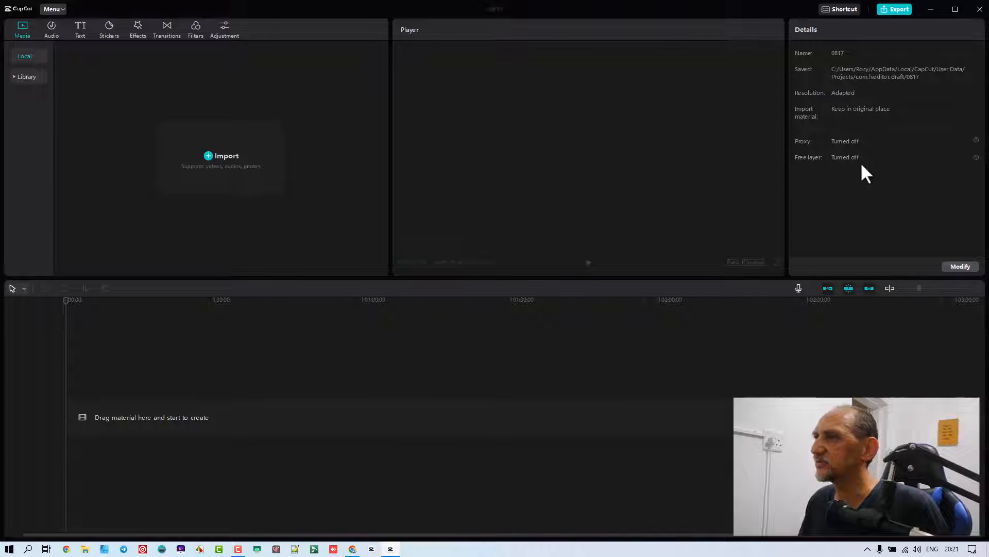
mouse_move(975, 157)
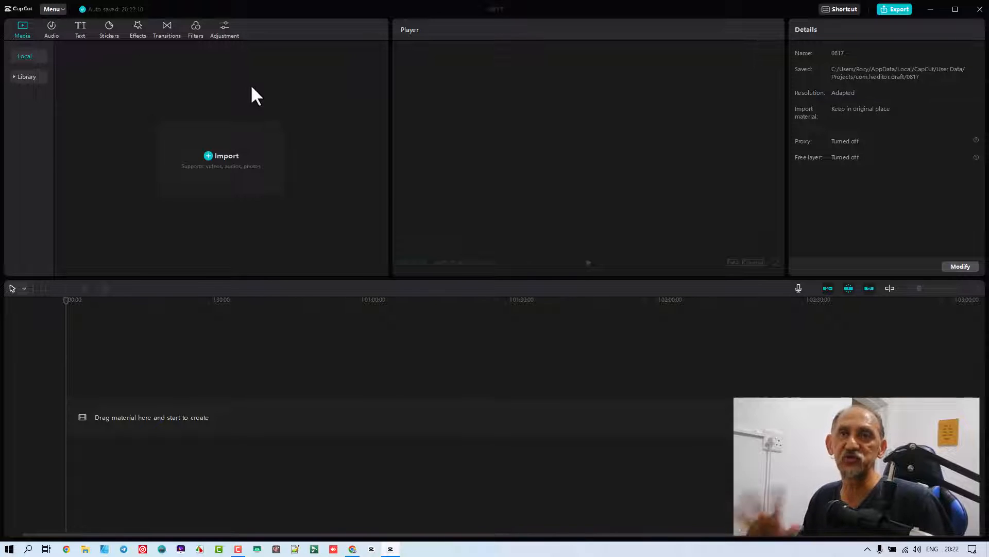
Step: Import the Liesl Workshop video from RTHDD\D\Videos\Liesl Workshop on the Expansion (D:) drive
left_click(218, 159)
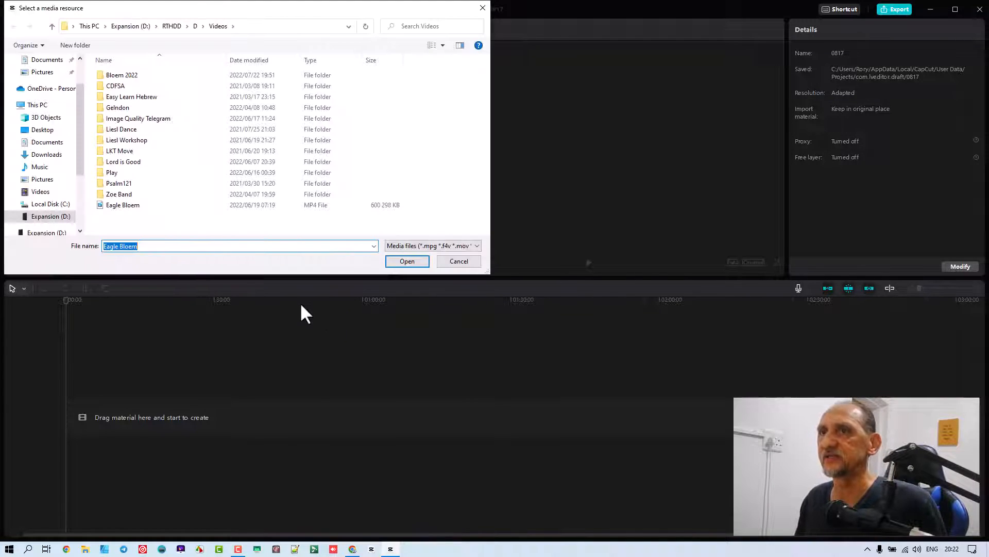
left_click(51, 218)
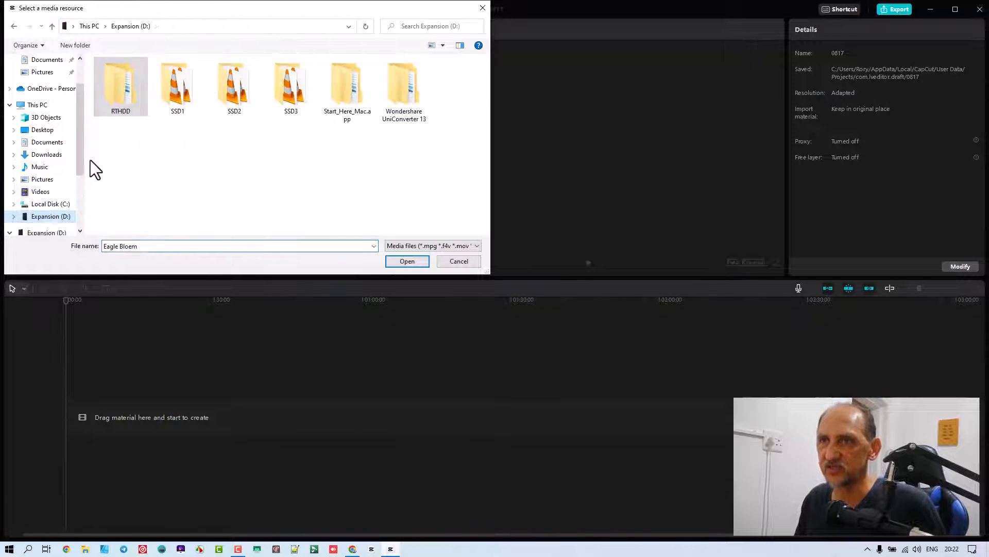
left_click(47, 205)
left_click(46, 217)
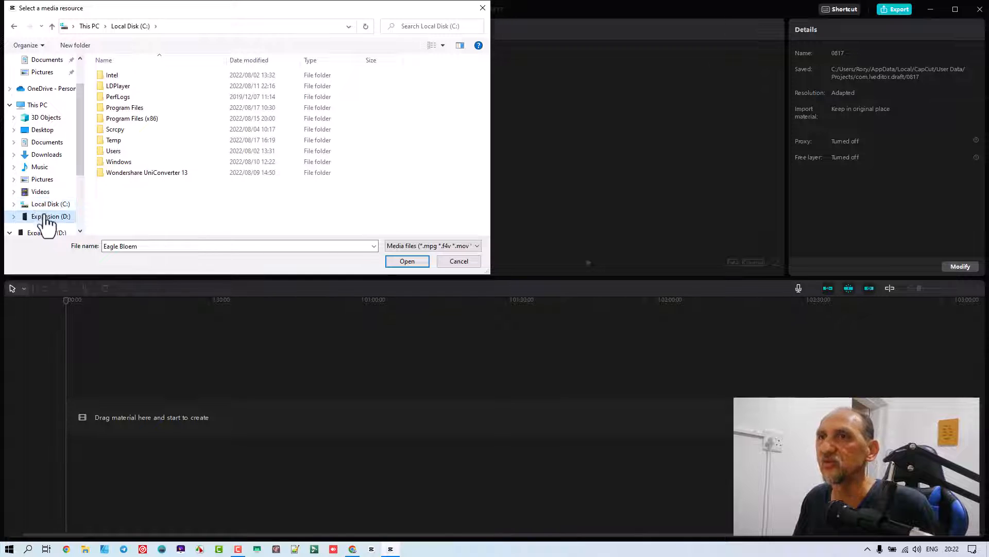
double_click(123, 97)
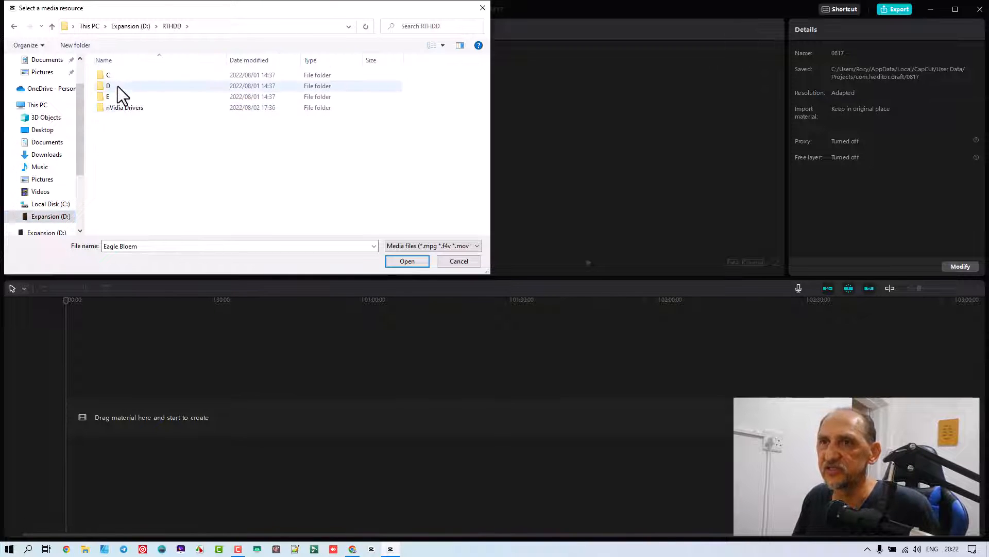
left_click(116, 85)
double_click(117, 84)
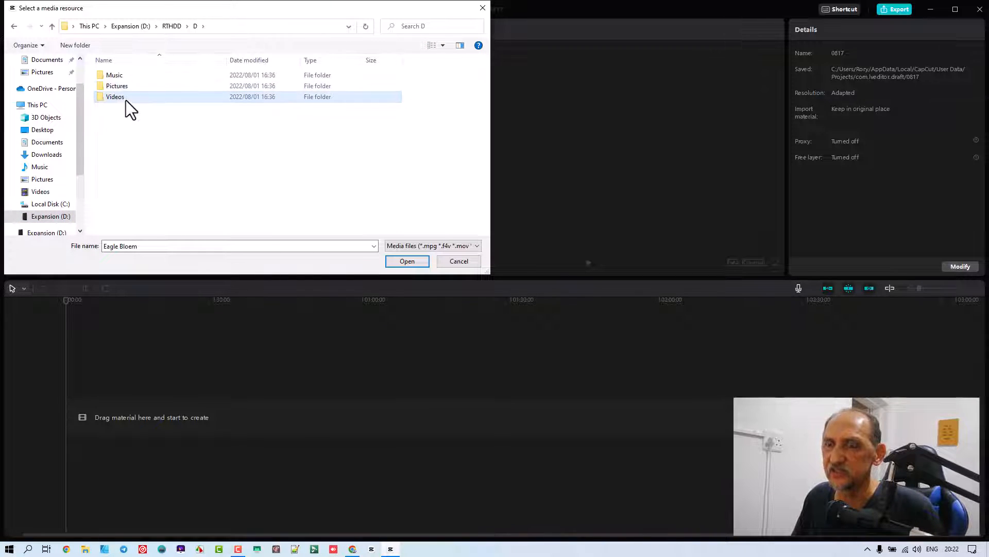
double_click(126, 98)
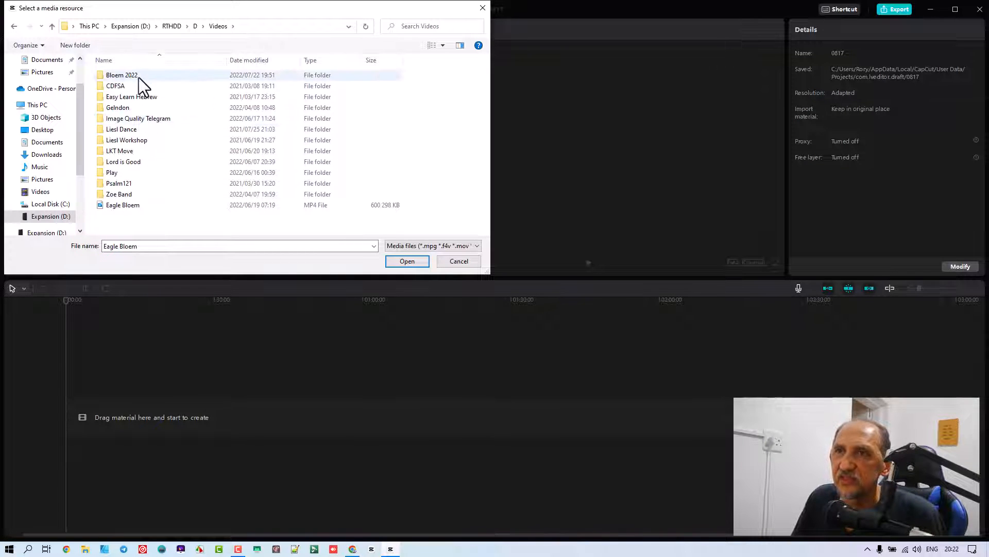
double_click(146, 140)
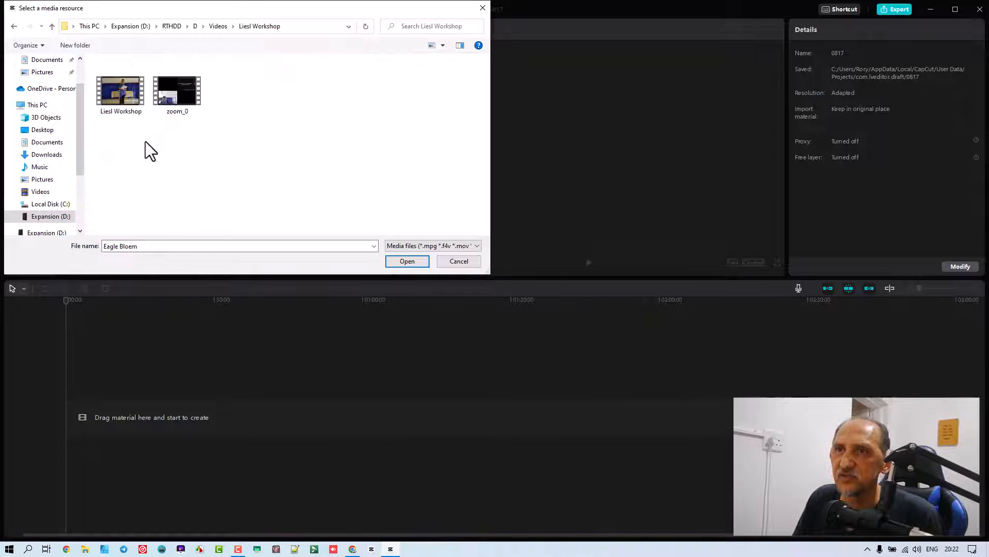
left_click(114, 85)
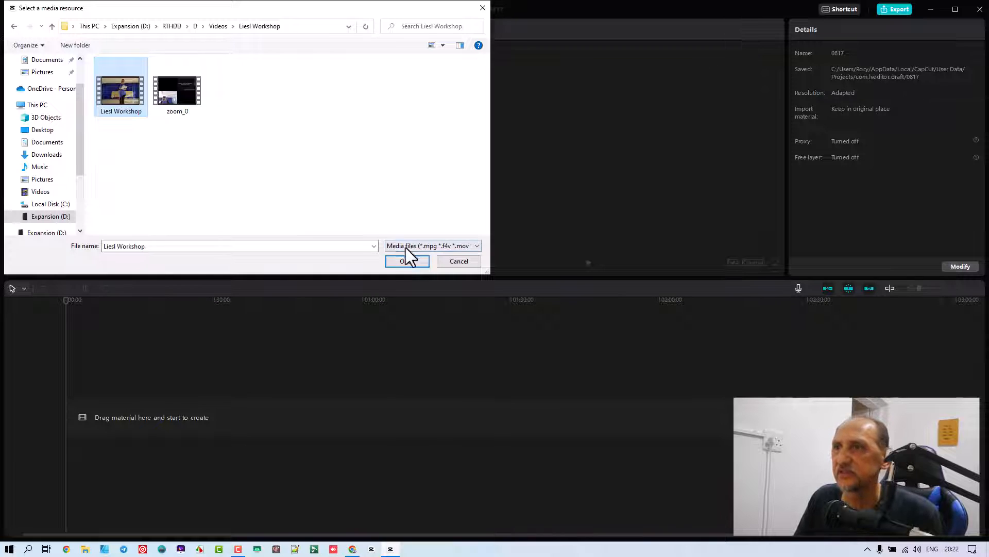
left_click(407, 262)
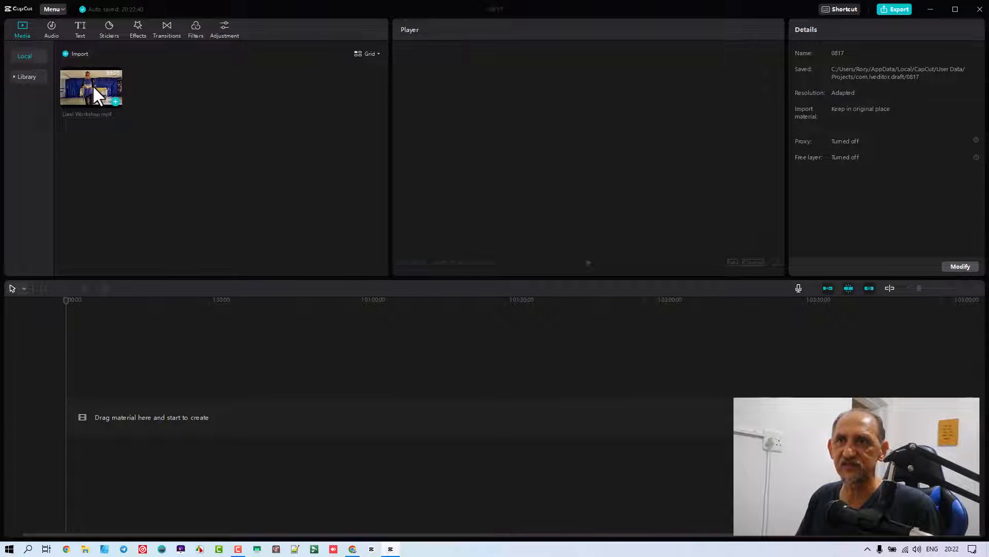
Step: Place the imported Liesl Workshop.mp4 clip at the start of the timeline's main track
left_click(116, 100)
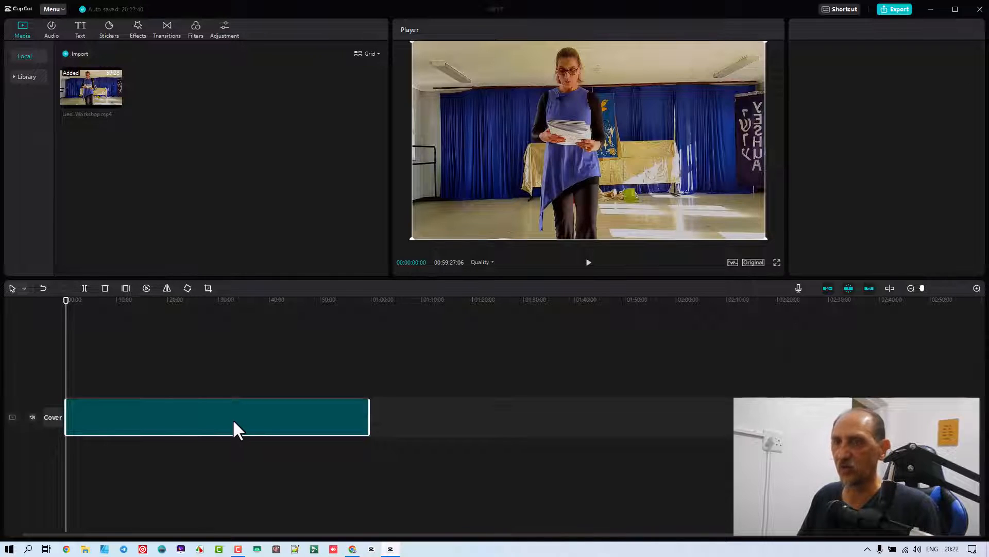
key("Delete")
left_click_drag(91, 94, 129, 419)
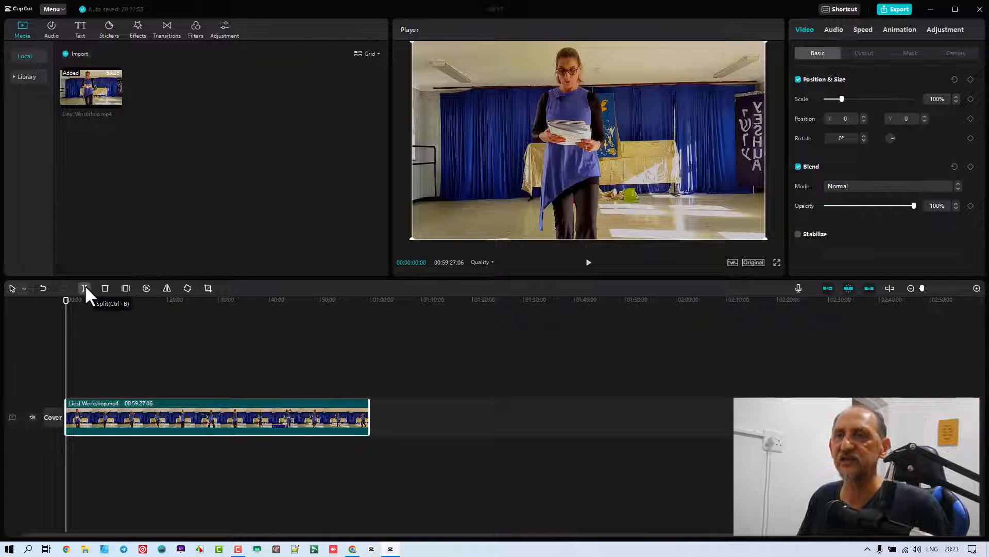
Step: Try splitting the timeline clip at 00:26:02:14, and undo the split
left_click(199, 300)
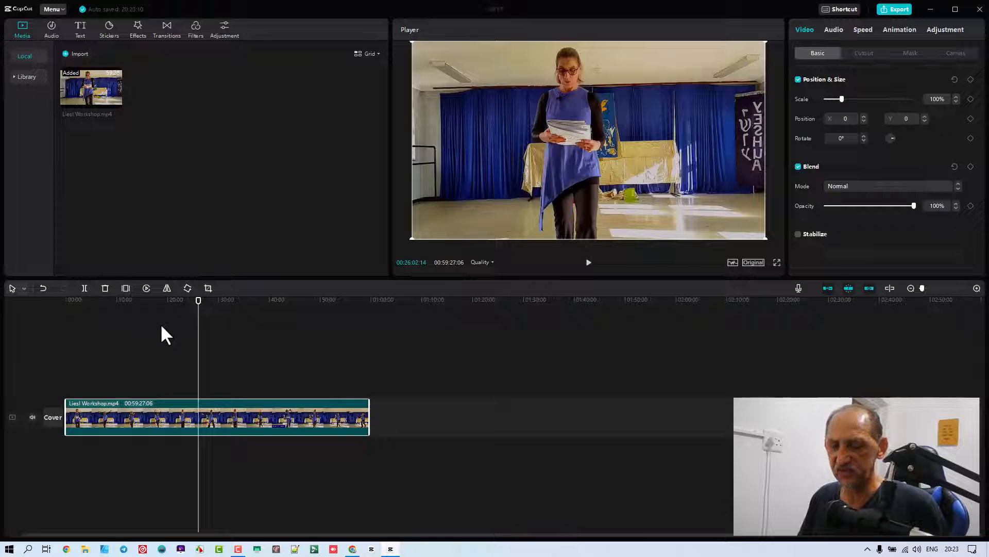
key("ctrl+b")
left_click_drag(226, 412, 275, 414)
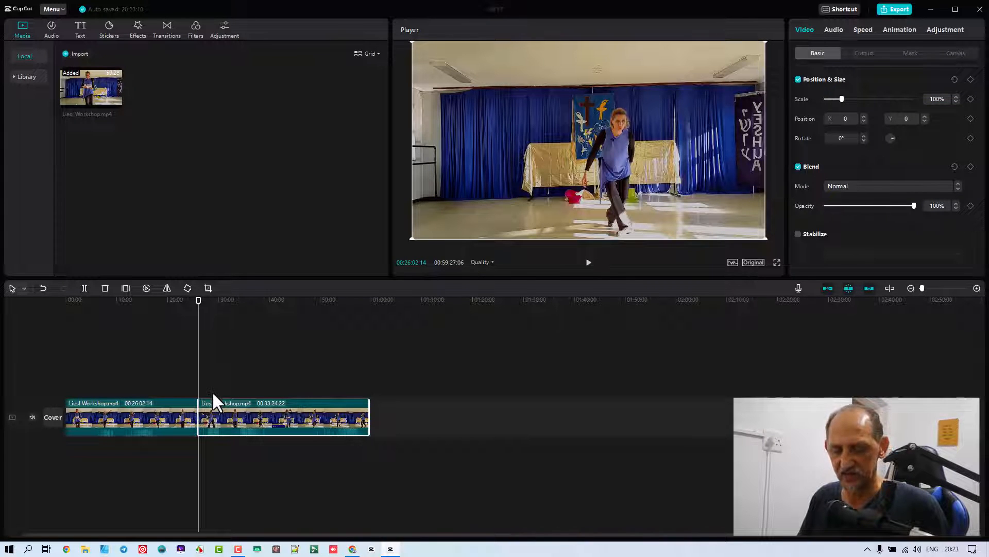
key("ctrl+z")
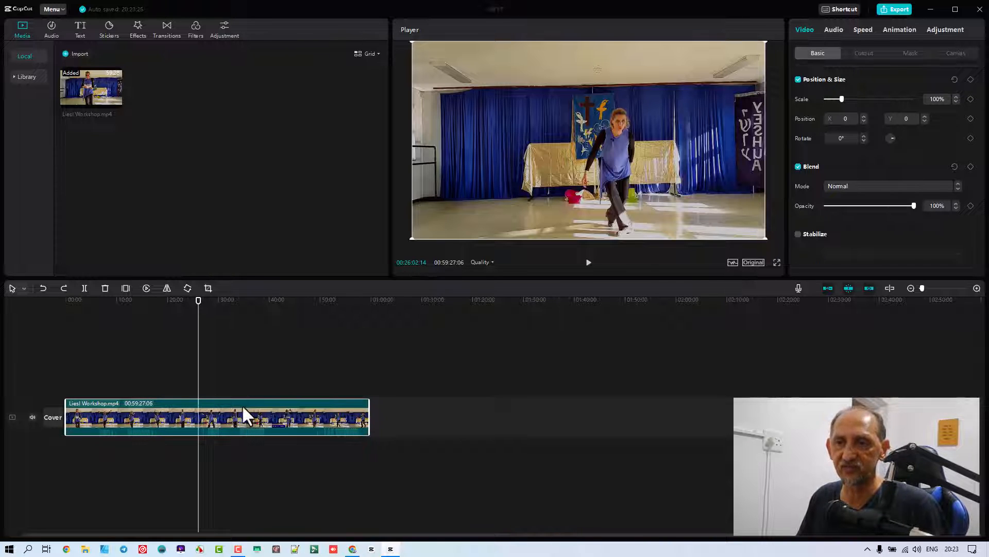
Step: Separate the video clip's audio onto its own track and select the resulting audio clip
right_click(165, 415)
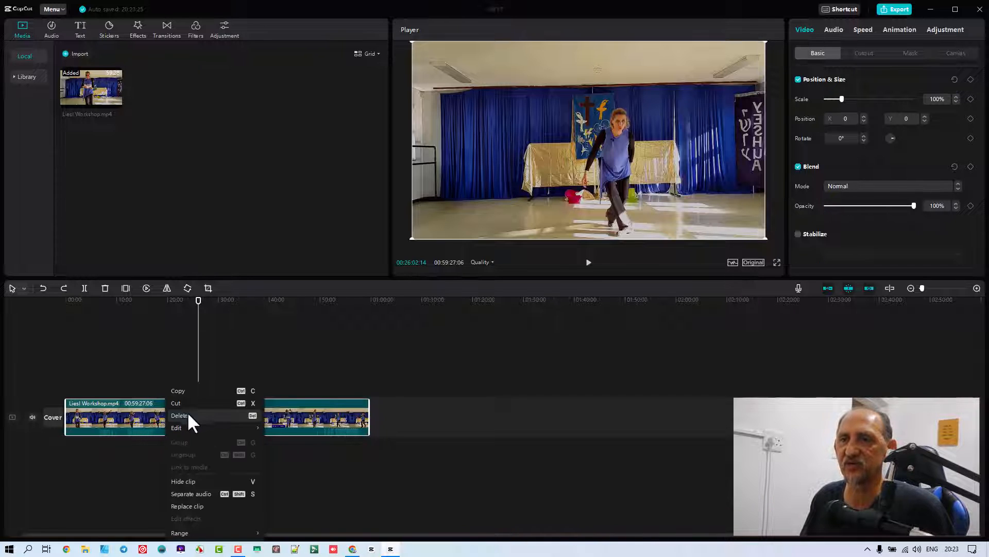
left_click(208, 494)
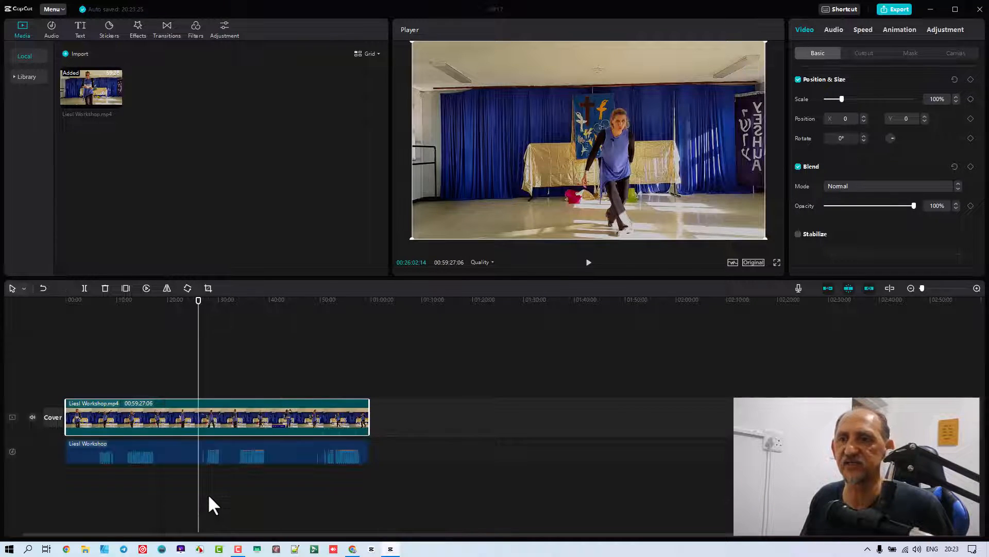
left_click(148, 455)
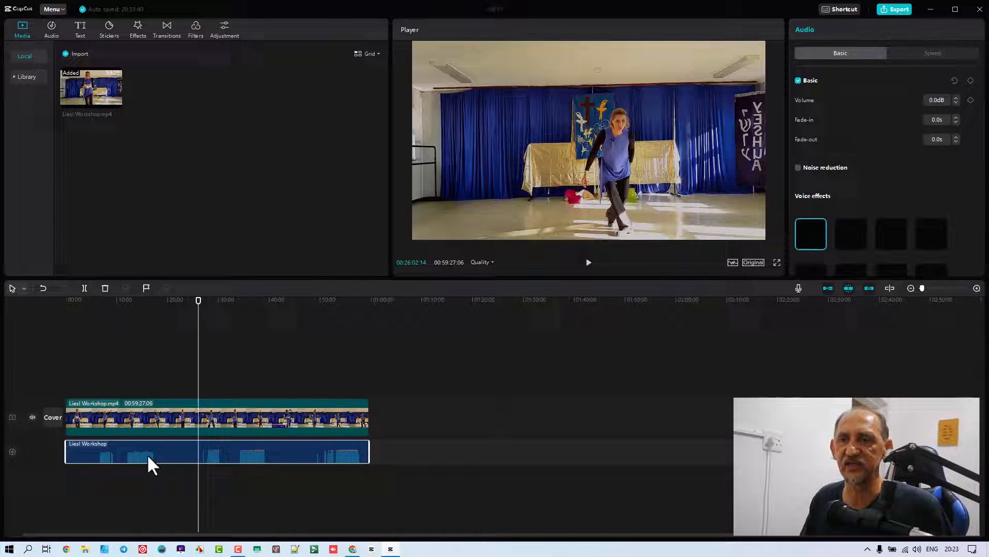
Step: Recover the audio into the video clip and delete the separated audio clip from the timeline
left_click(150, 421)
right_click(150, 419)
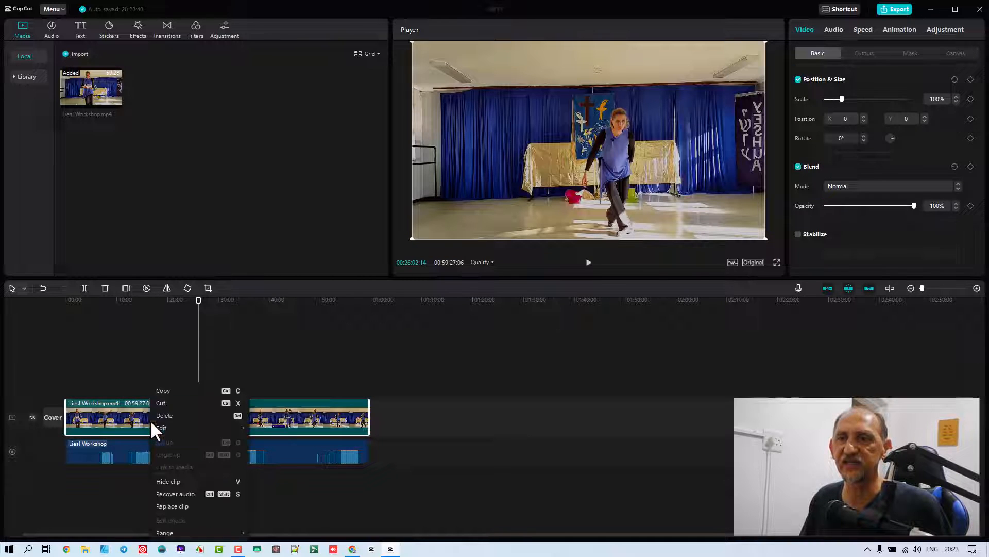
left_click(195, 495)
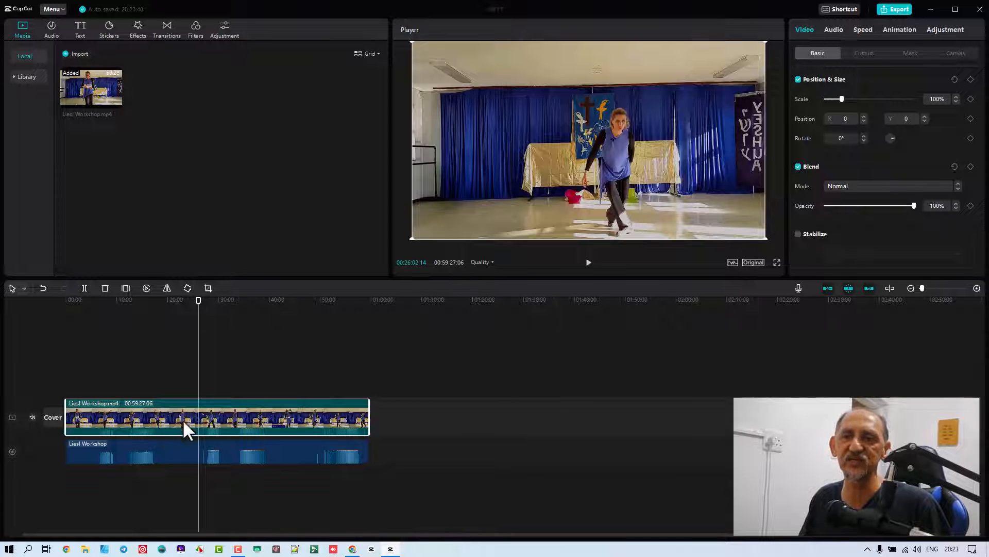
left_click(147, 451)
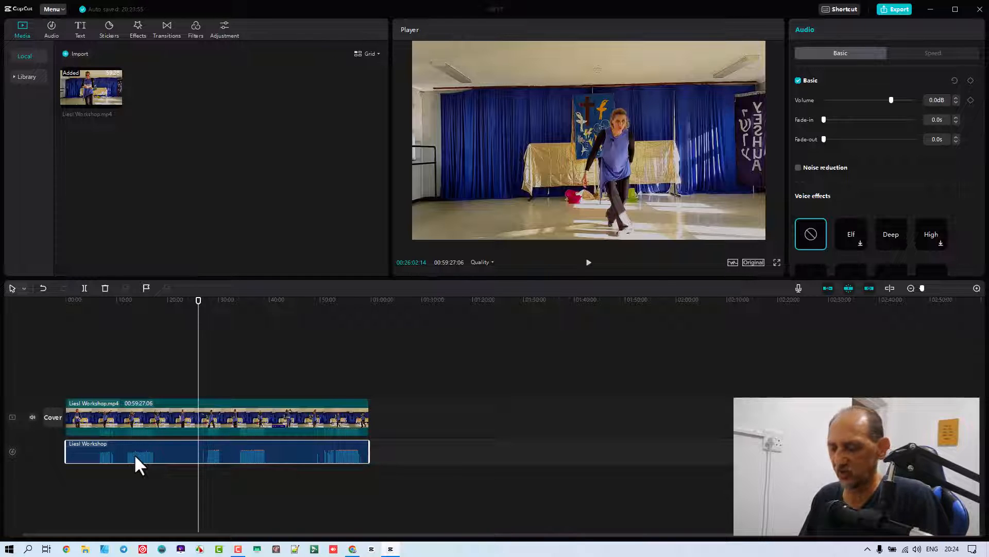
key("Delete")
Step: Play the video clip from about 00:10:26 to check its audio, and stop playback
left_click(140, 422)
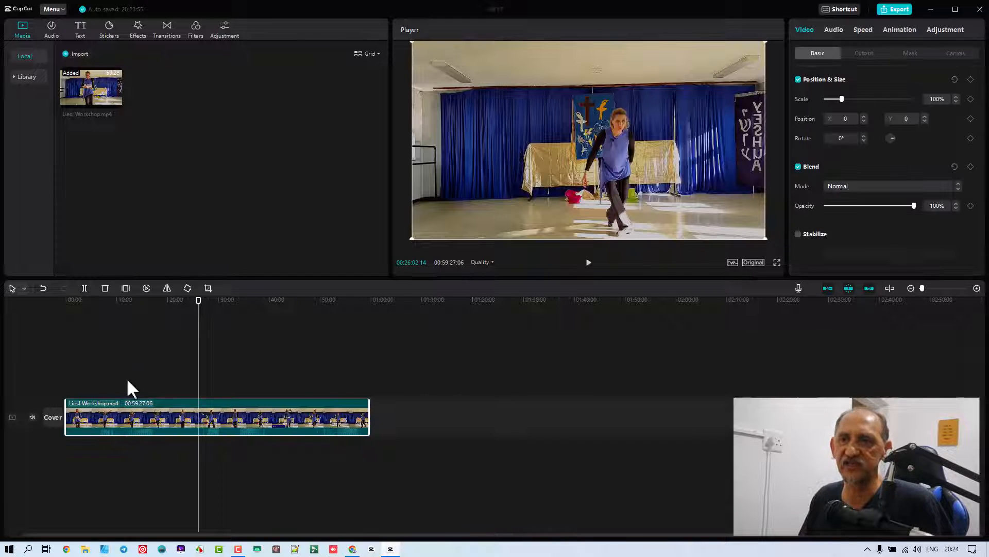
left_click(119, 299)
key("space")
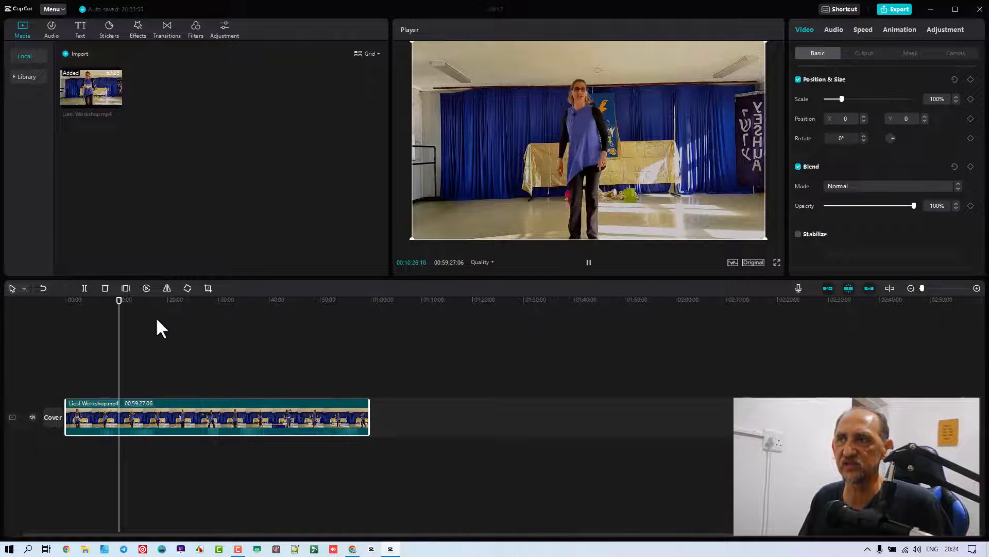
key("space")
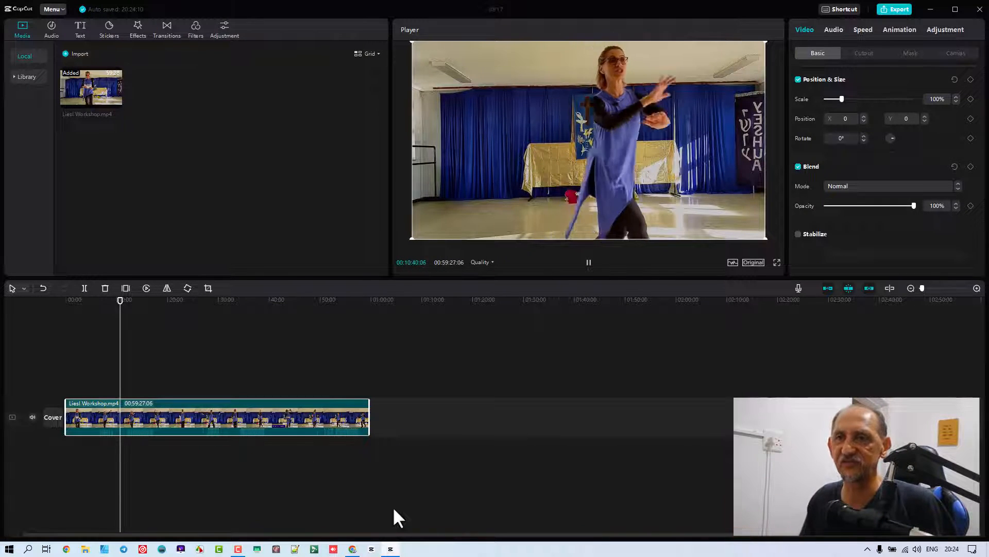
left_click(589, 271)
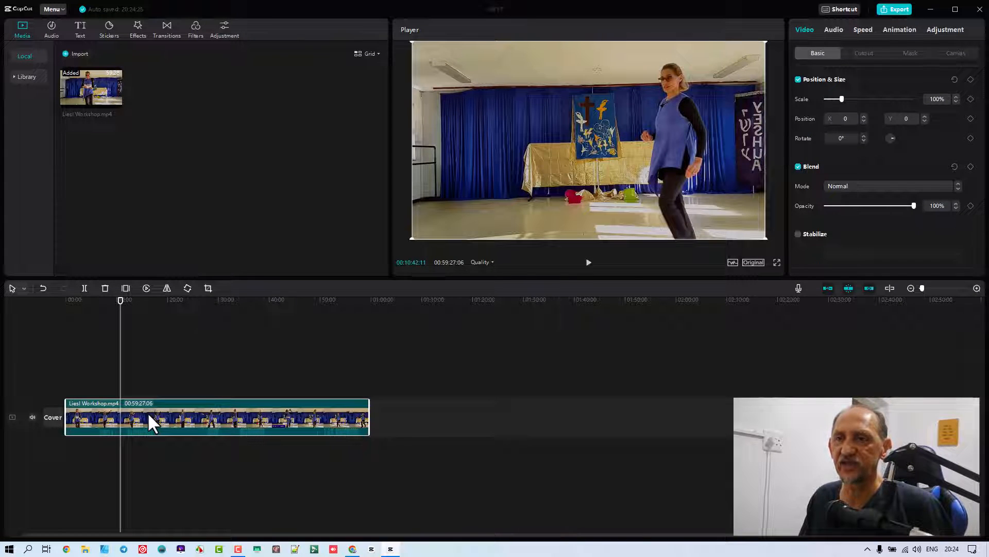
Step: Look over the timeline clip's context options and the voice recording settings, and close both without recording
right_click(171, 409)
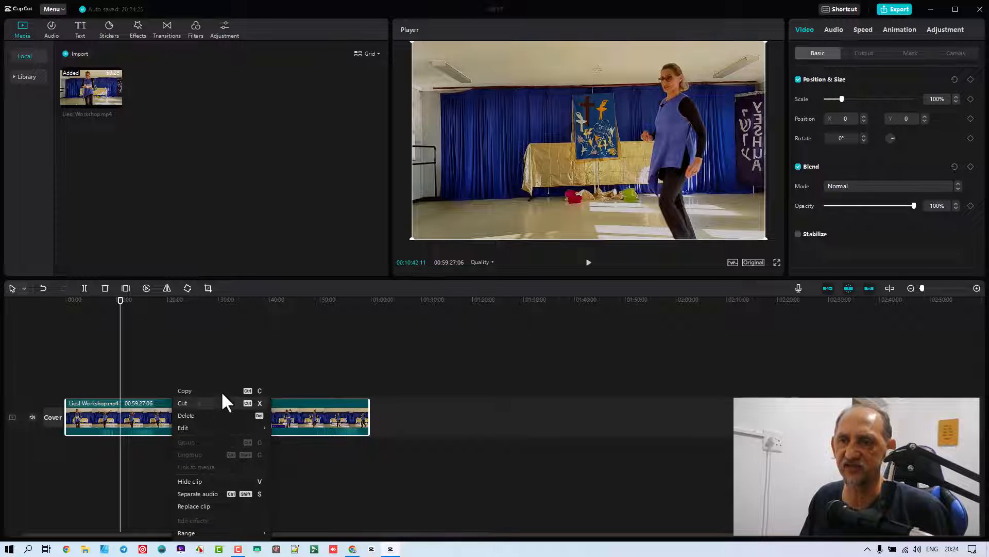
left_click(150, 423)
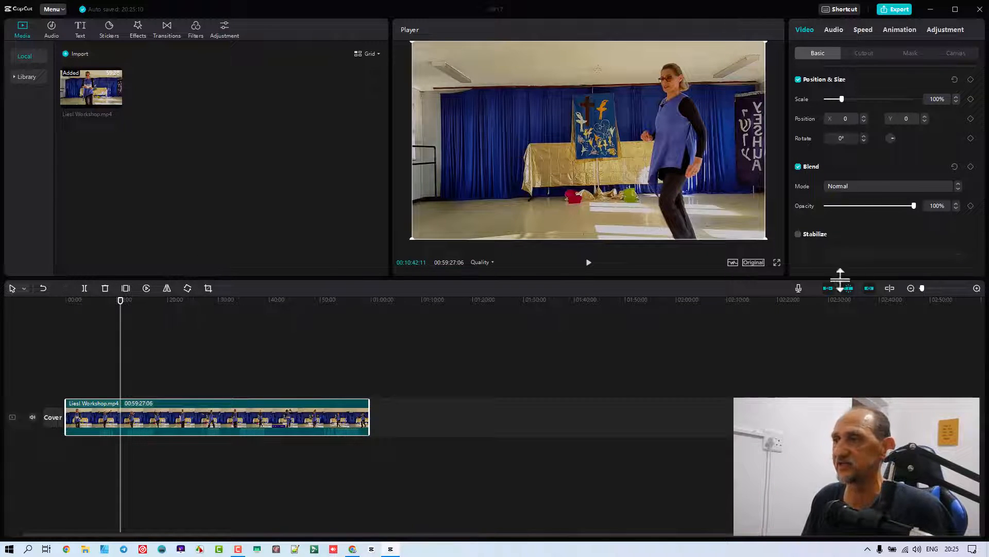
left_click(798, 287)
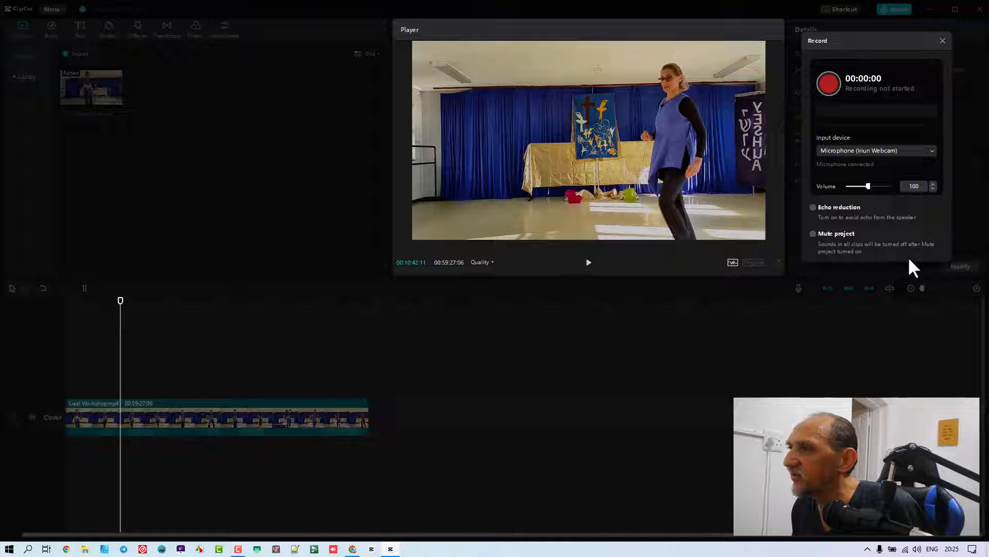
left_click(943, 41)
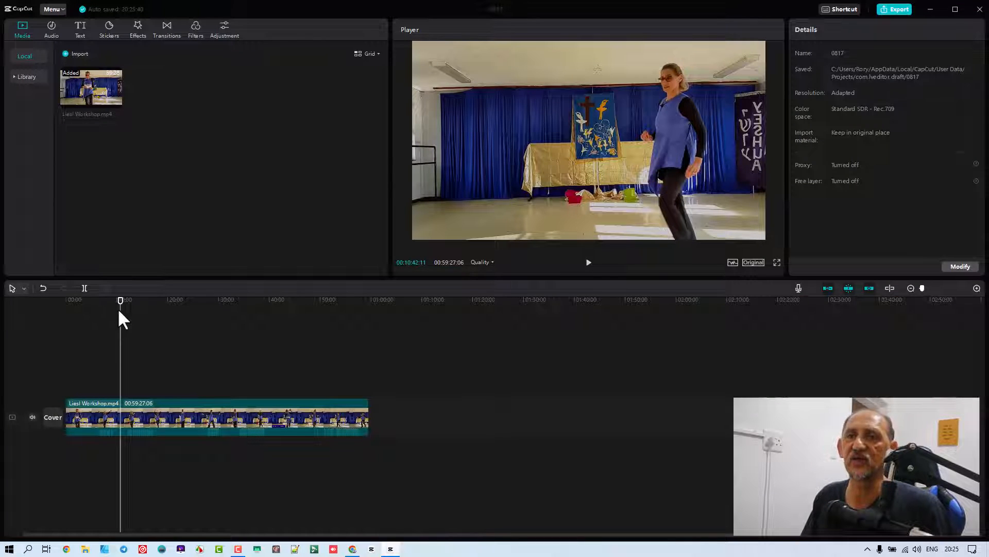
Step: Return the playhead to the start, turn off the main track magnet to move the clip away from the timeline start, and turn the magnet back on
left_click_drag(119, 311, 31, 327)
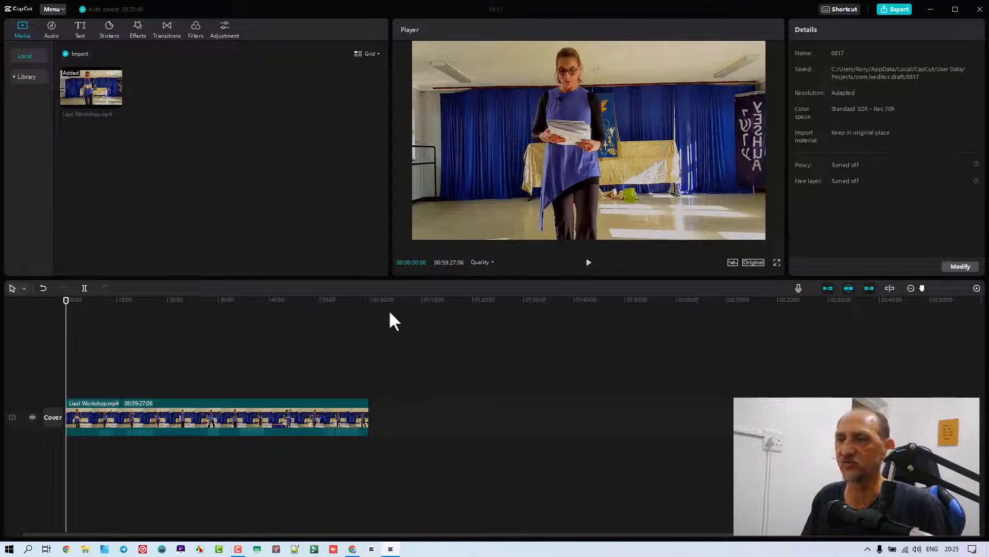
left_click(829, 289)
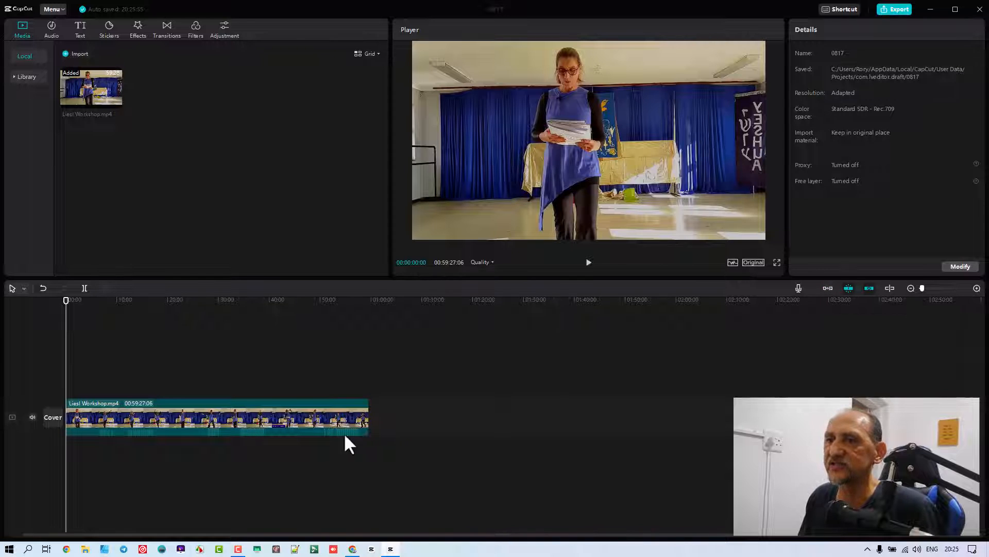
left_click_drag(212, 404, 281, 407)
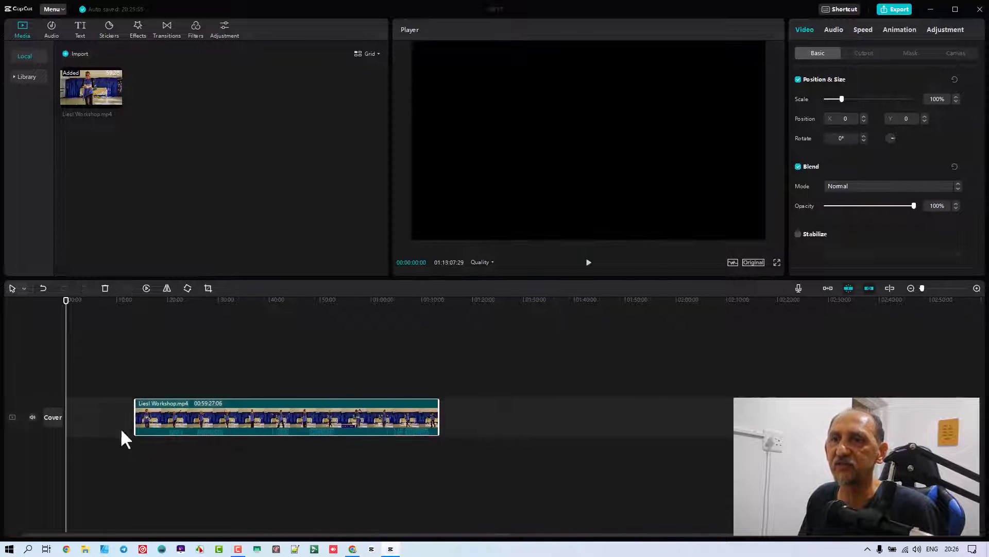
left_click(829, 288)
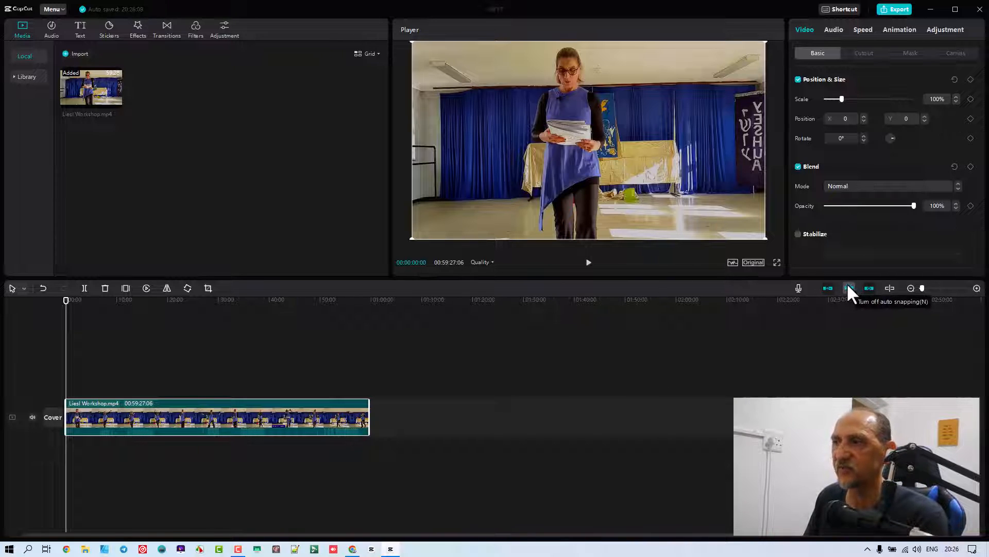
Step: Switch the preview axis on and off, and mute and unmute the main track
left_click(889, 288)
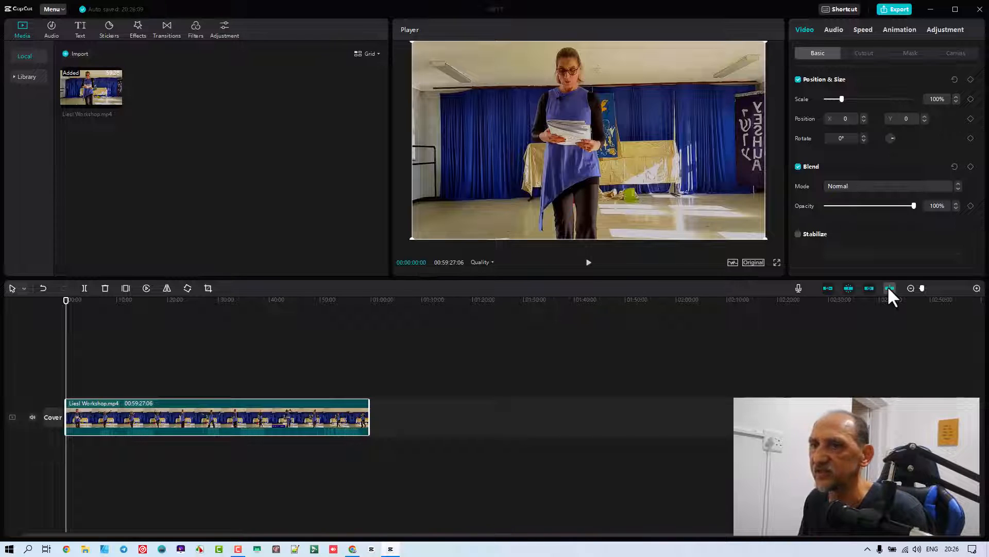
left_click(888, 288)
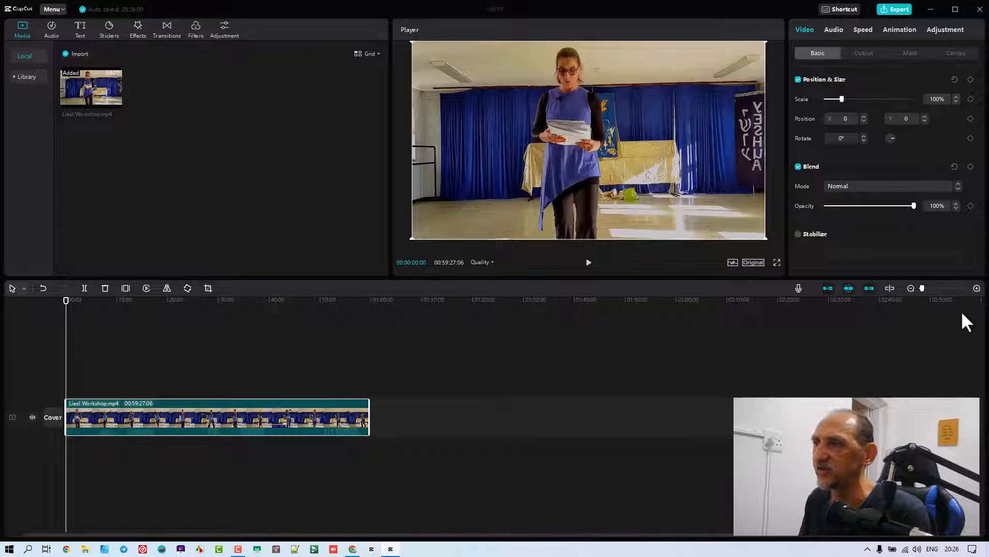
mouse_move(923, 289)
left_mouse_down()
mouse_move(938, 290)
mouse_move(913, 298)
mouse_move(924, 294)
left_mouse_up()
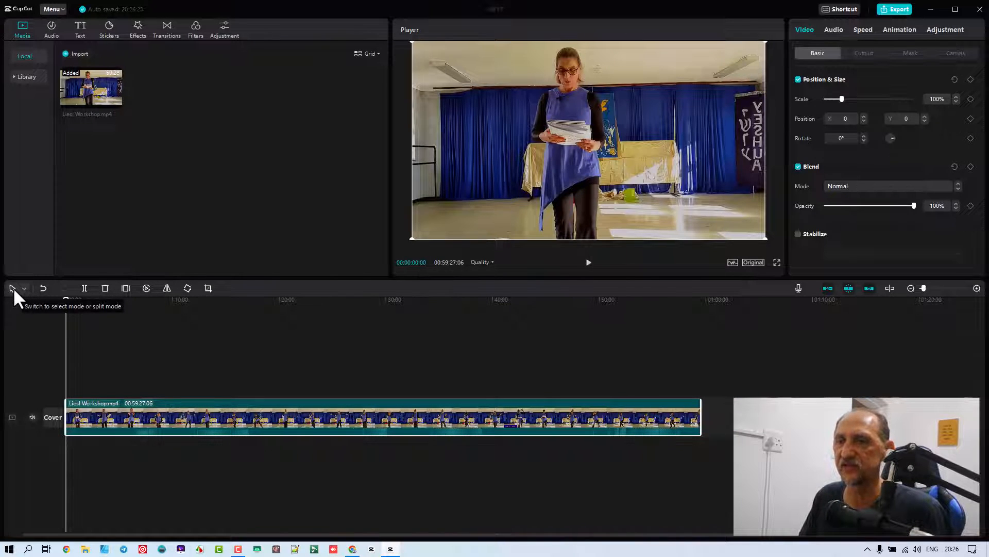
left_click(32, 416)
left_click(32, 416)
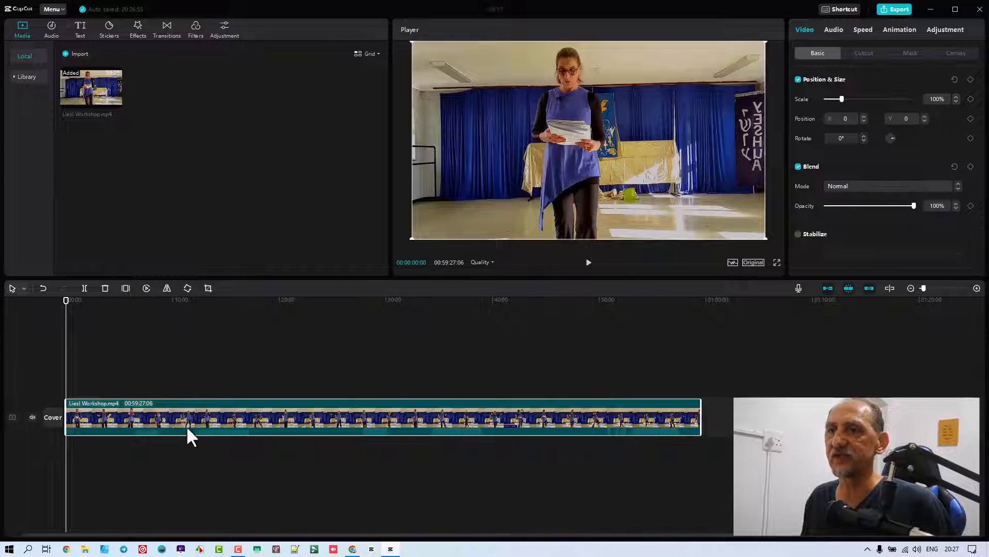
Step: Place the playhead at 00:13:19:23 and scale the video clip down to 69%
left_click(207, 360)
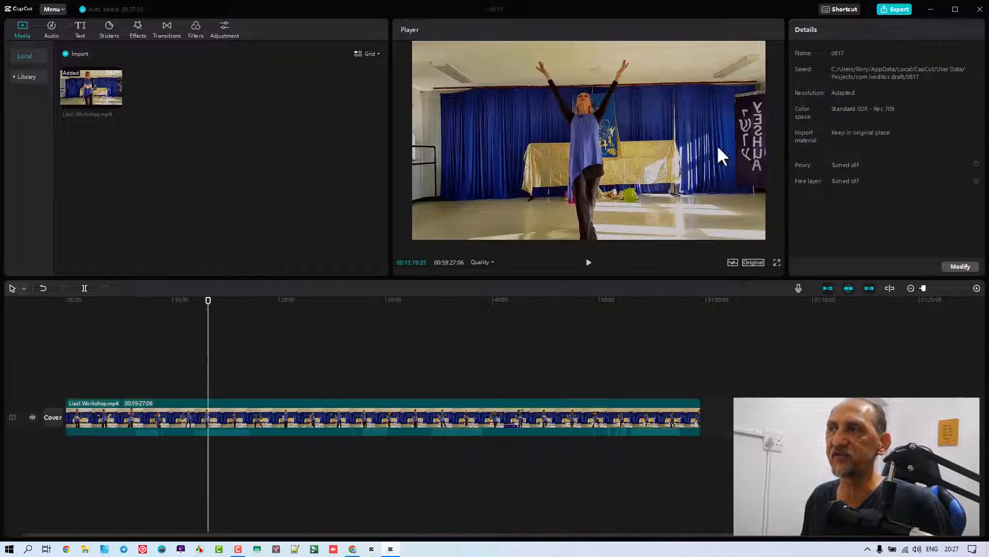
left_click(162, 422)
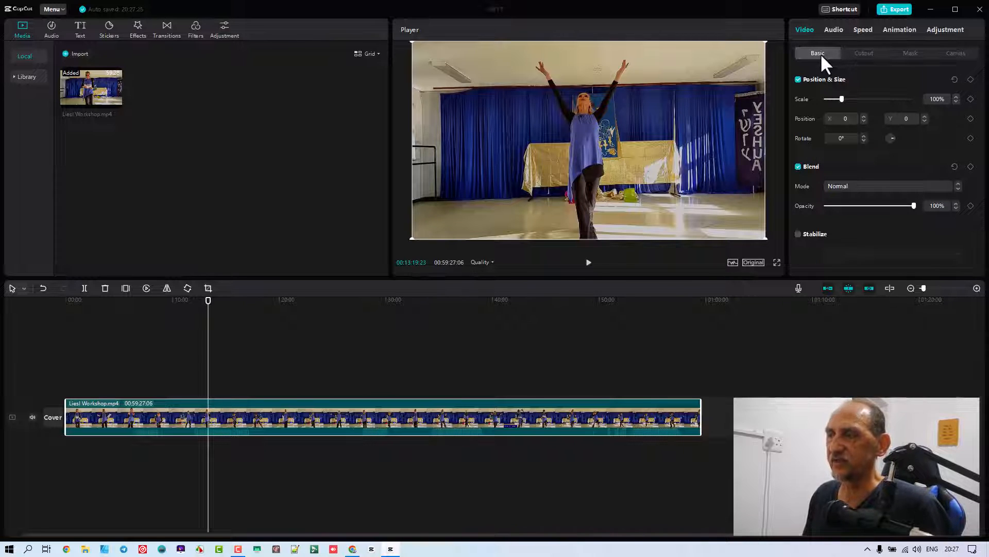
mouse_move(842, 99)
left_mouse_down()
mouse_move(863, 98)
mouse_move(836, 99)
left_mouse_up()
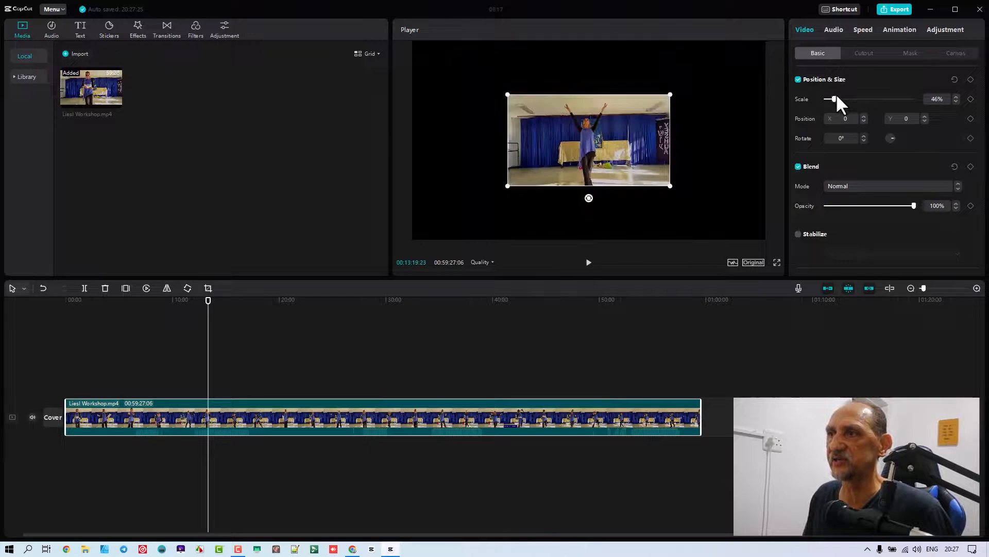
Step: Fill the canvas behind the clip with a solid dark red color
left_click(958, 52)
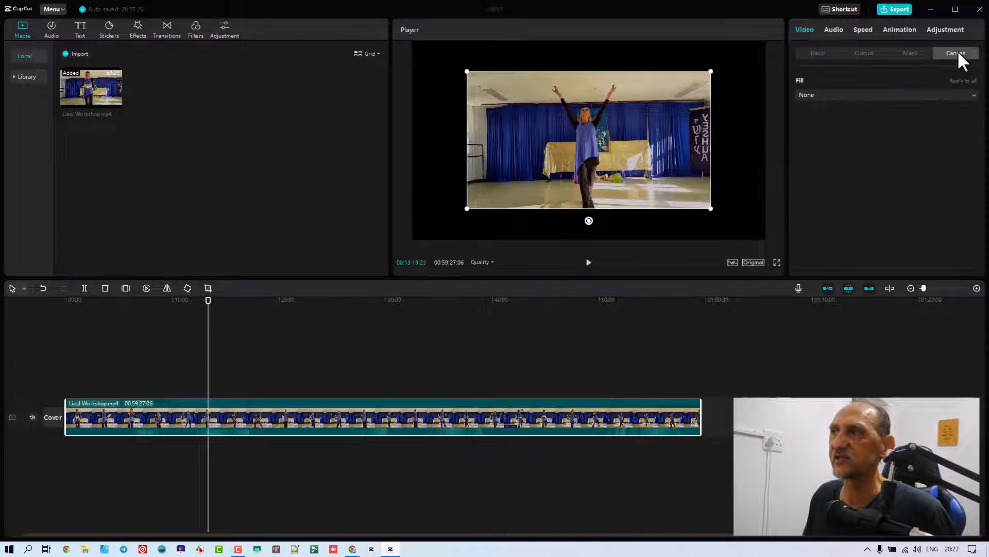
left_click(831, 95)
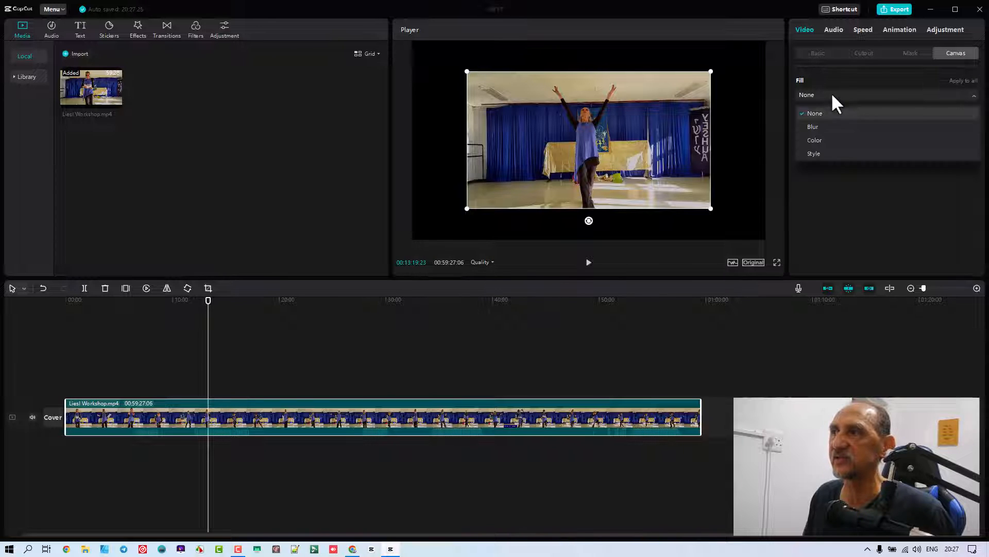
left_click(825, 139)
left_click(802, 135)
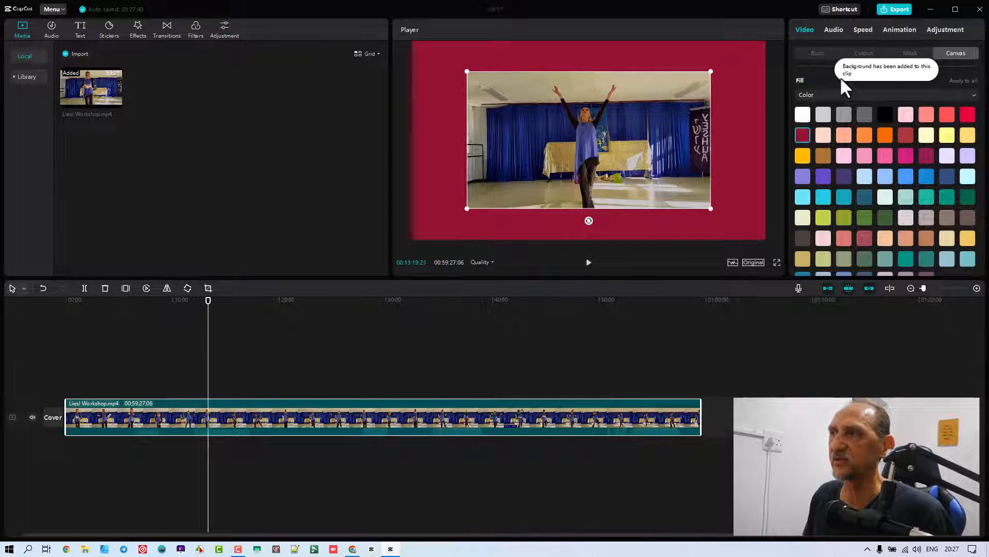
Step: Add scale keyframes to the clip, 69% at 00:13:19:23 and 91% at 00:23:16:20
left_click(814, 51)
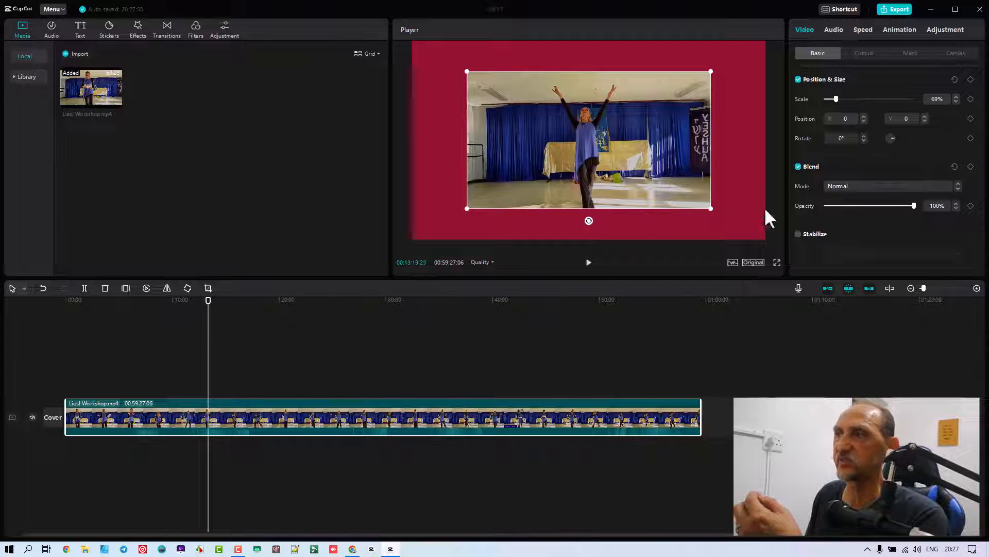
left_click(971, 100)
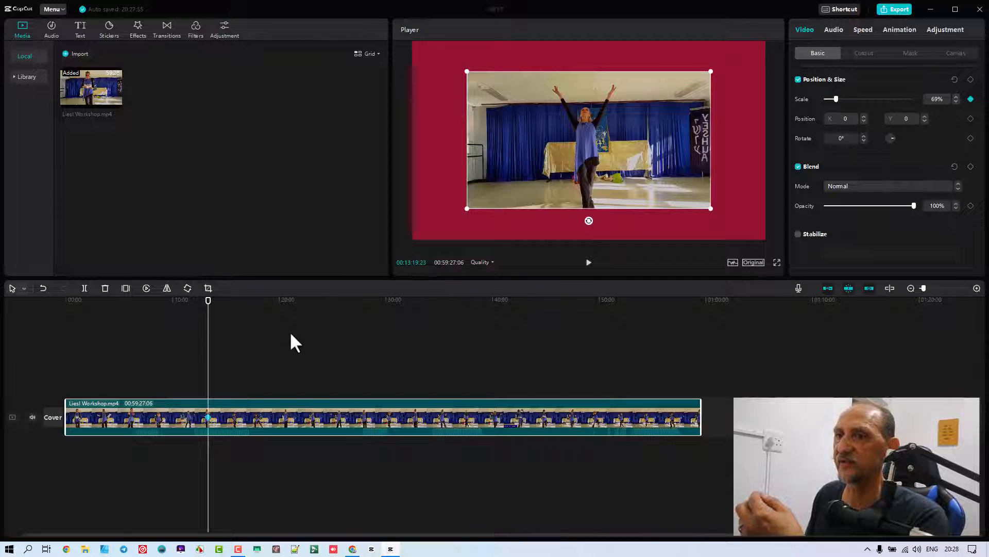
left_click(315, 303)
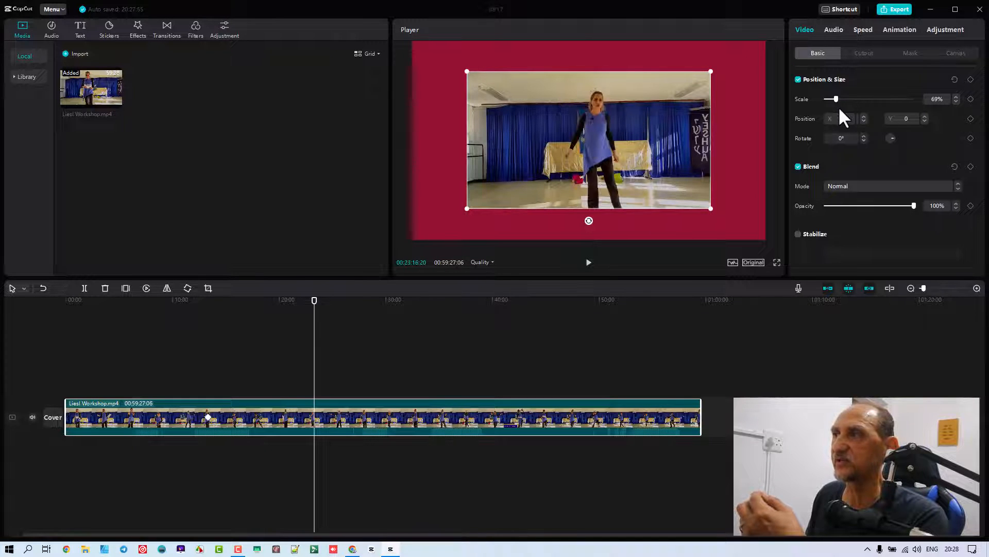
left_click_drag(836, 98, 840, 97)
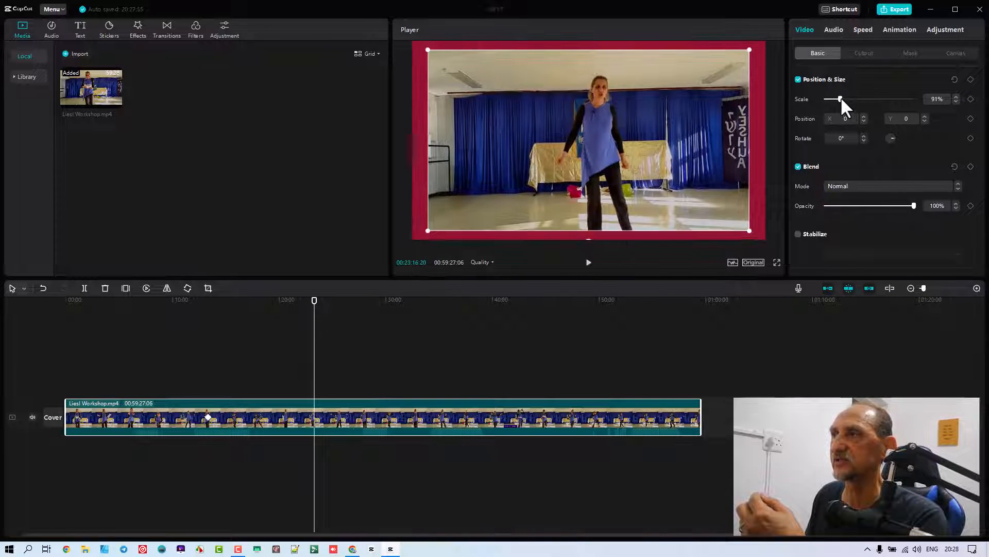
left_click(971, 99)
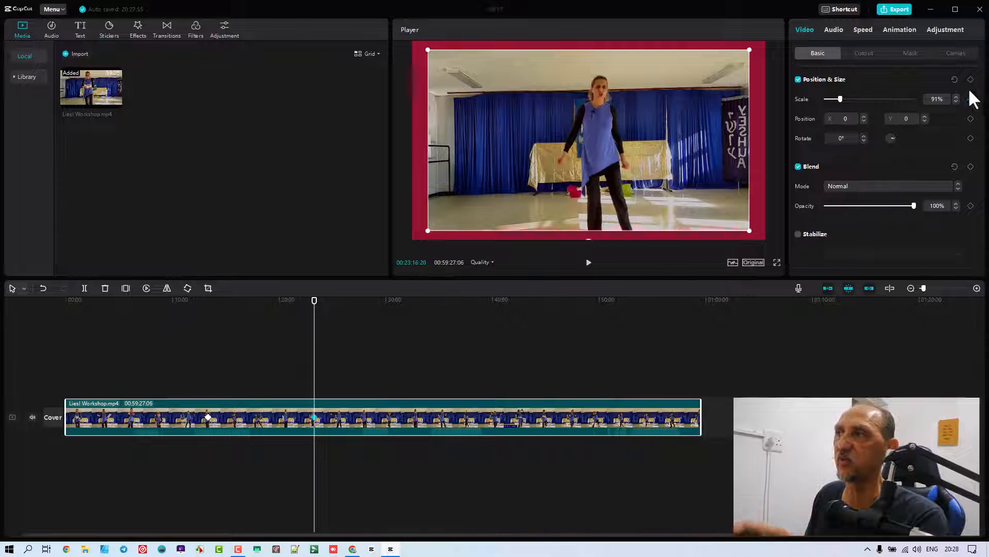
Step: Play the clip from about 00:12:42 and again from about 00:13:16 to check the scale animation, and stop playback
left_click(209, 299)
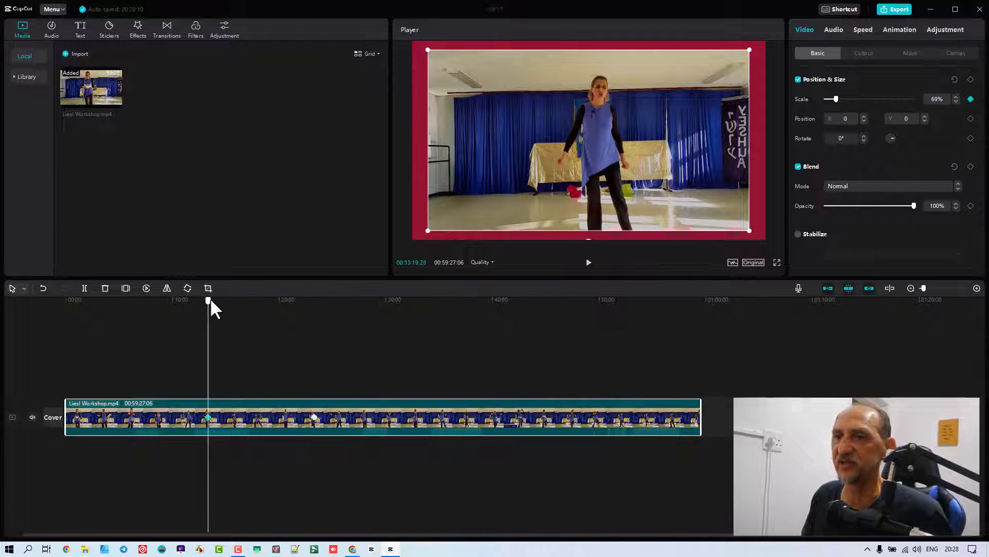
left_click(201, 303)
left_click(200, 300)
key("space")
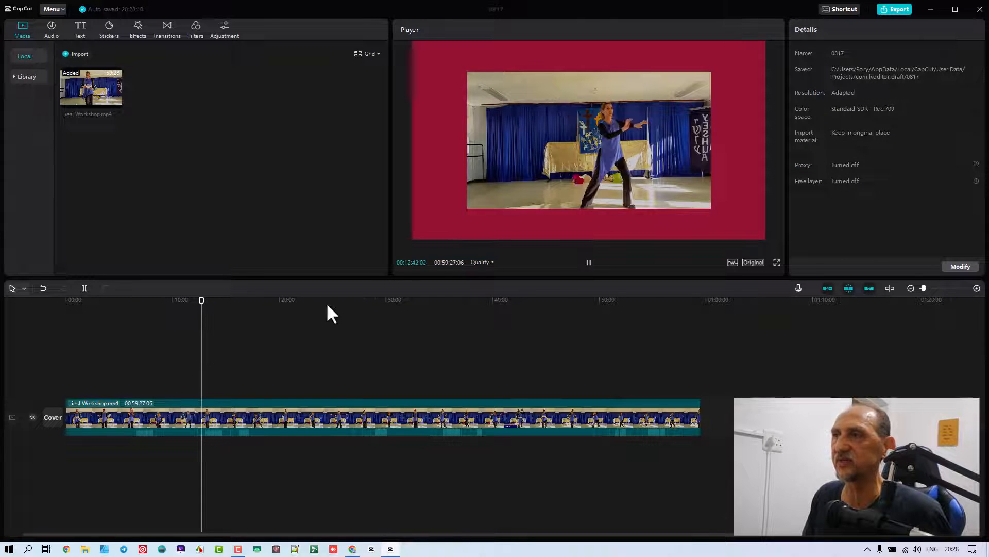
left_click(244, 412)
key("space")
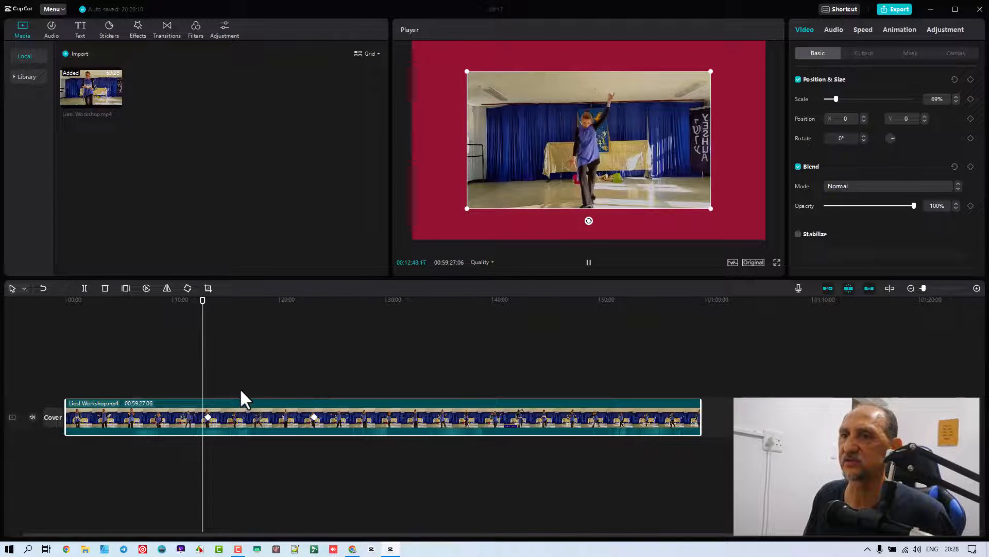
left_click(207, 305)
left_click(206, 298)
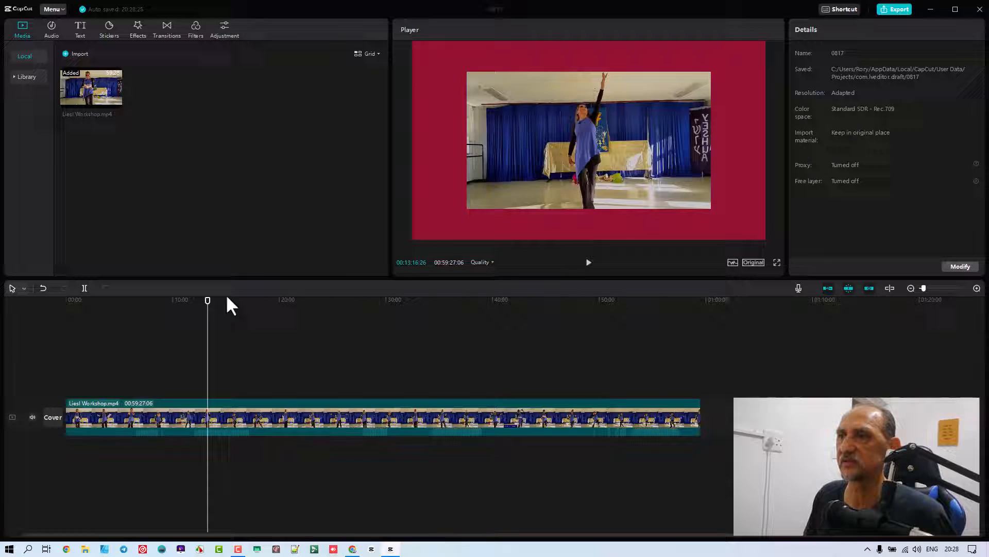
left_click(589, 262)
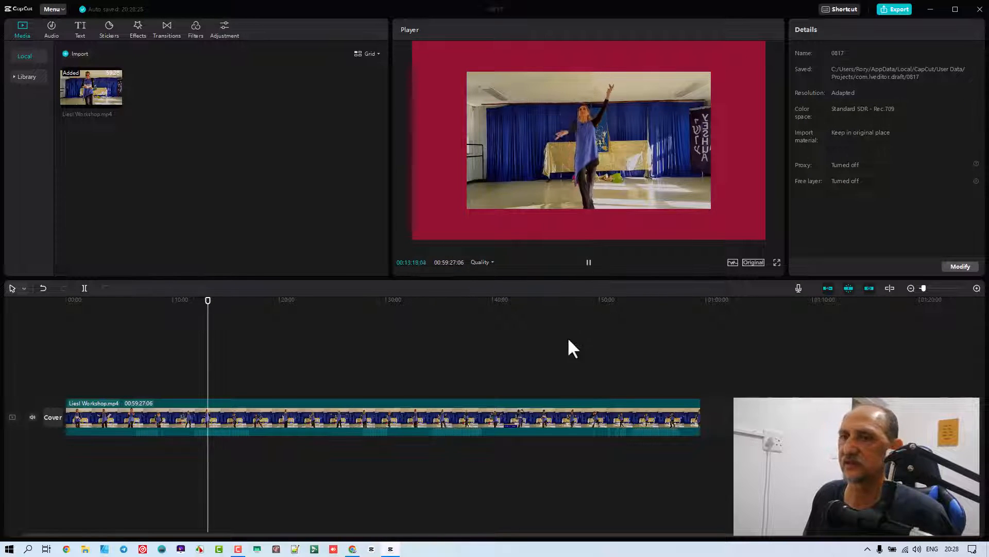
scroll(259, 407, "up", 3)
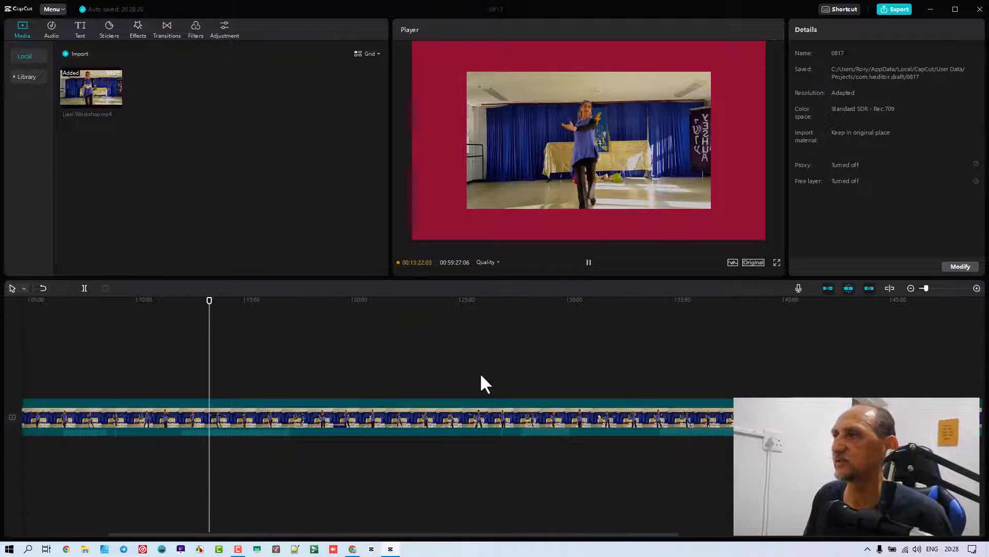
left_click(431, 416)
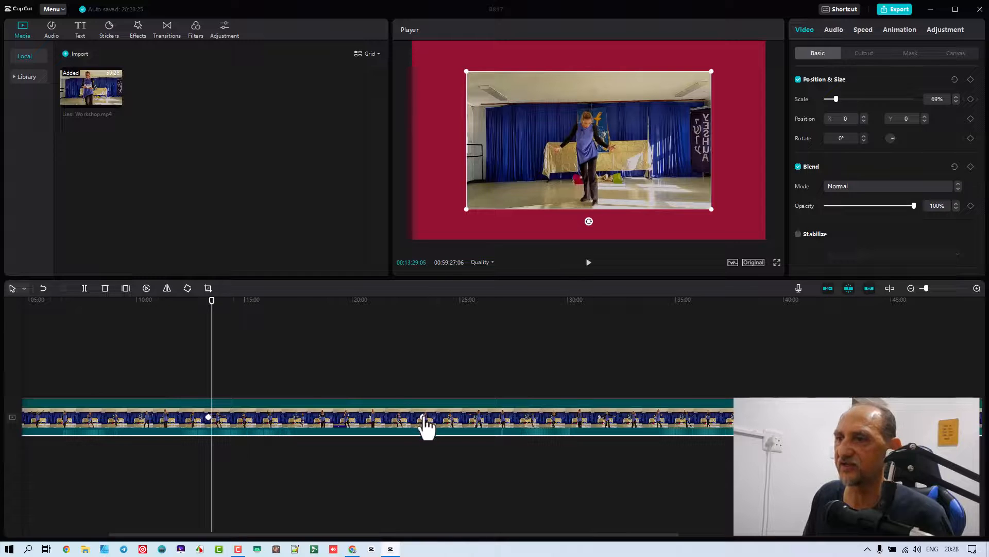
Step: Add a scale keyframe of 167% at 00:15:09:10 between the two existing ones, and play the clip from the first keyframe
left_click(423, 418)
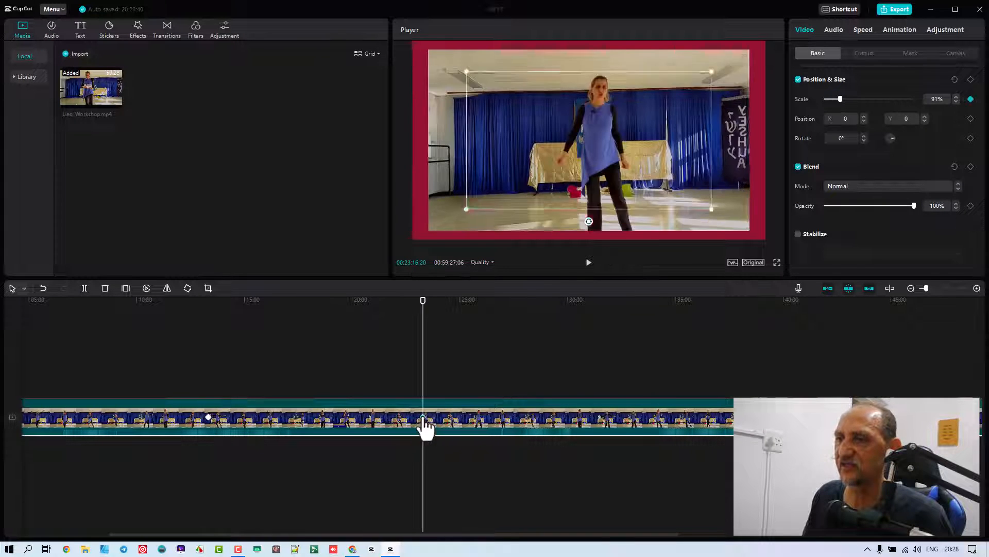
left_click_drag(421, 415, 248, 427)
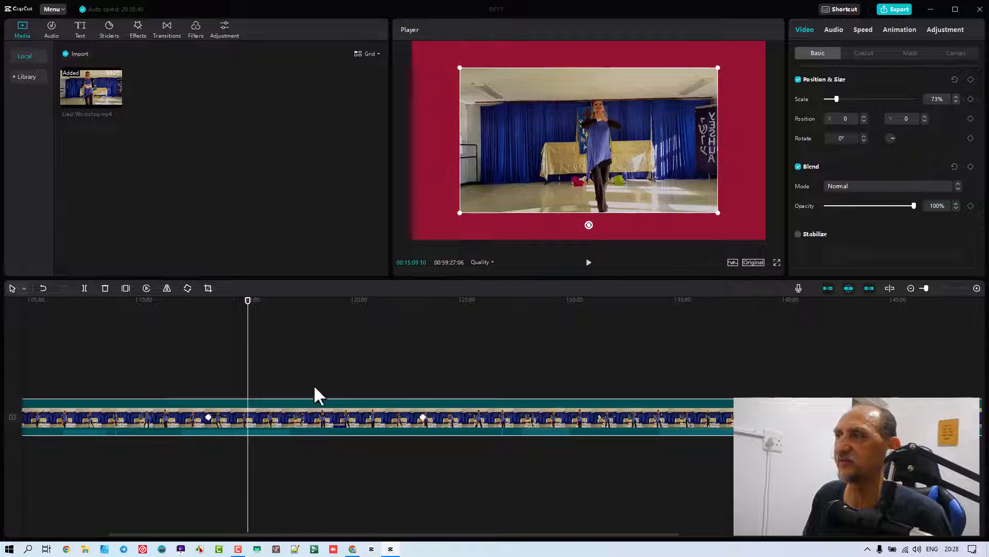
left_click(971, 100)
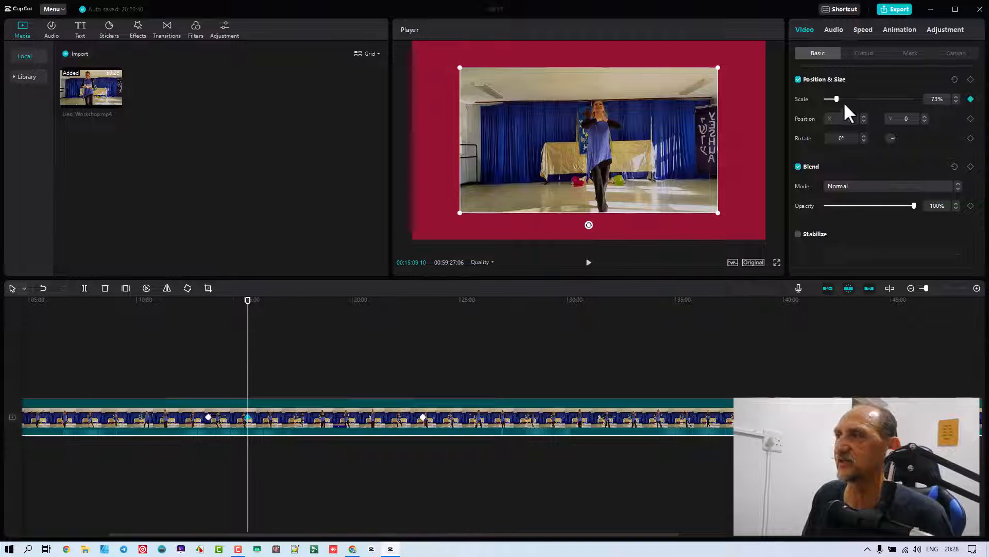
left_click_drag(837, 99, 851, 101)
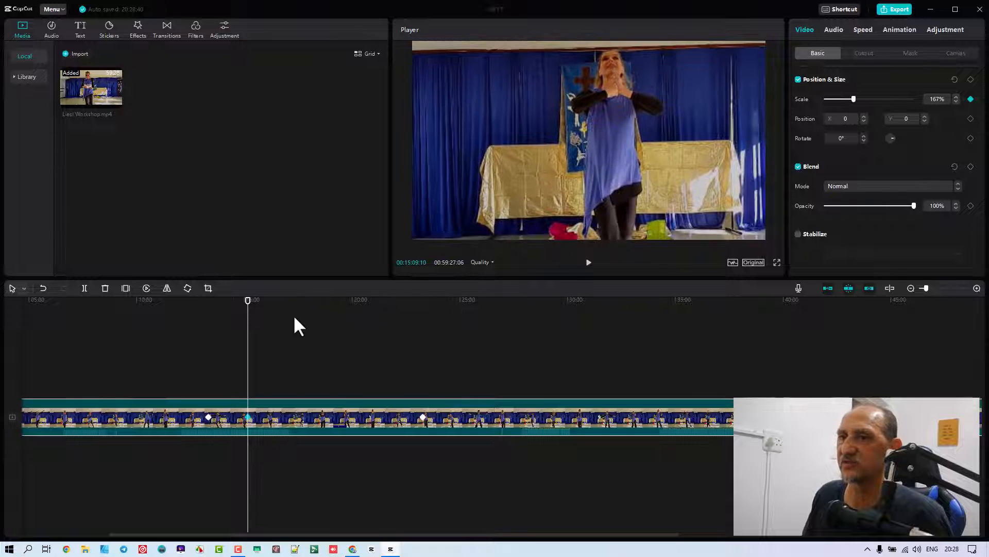
left_click(208, 299)
key("space")
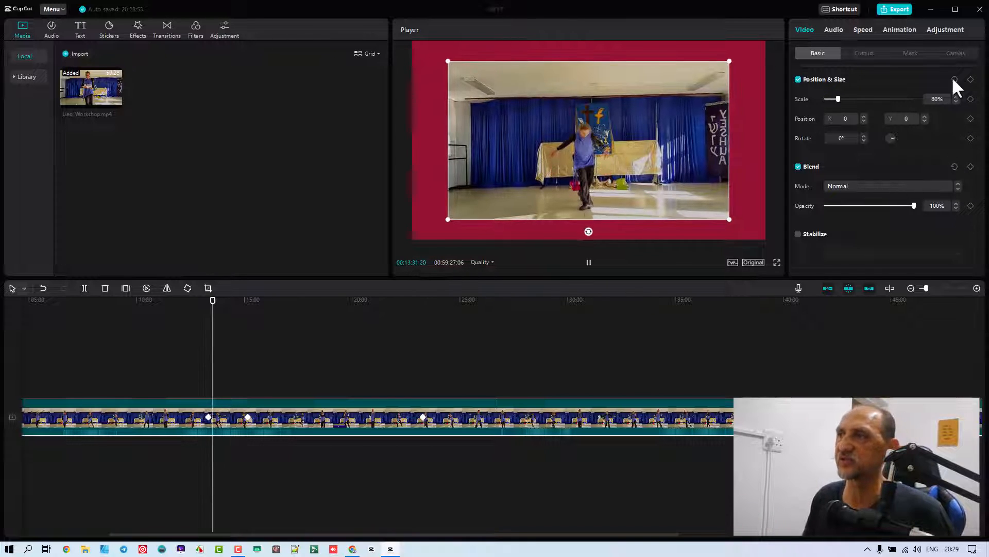
Step: Stop playback and add position keyframes to the clip, X 0 at 00:13:32:26 and X 200 at 00:13:53:09
key("space")
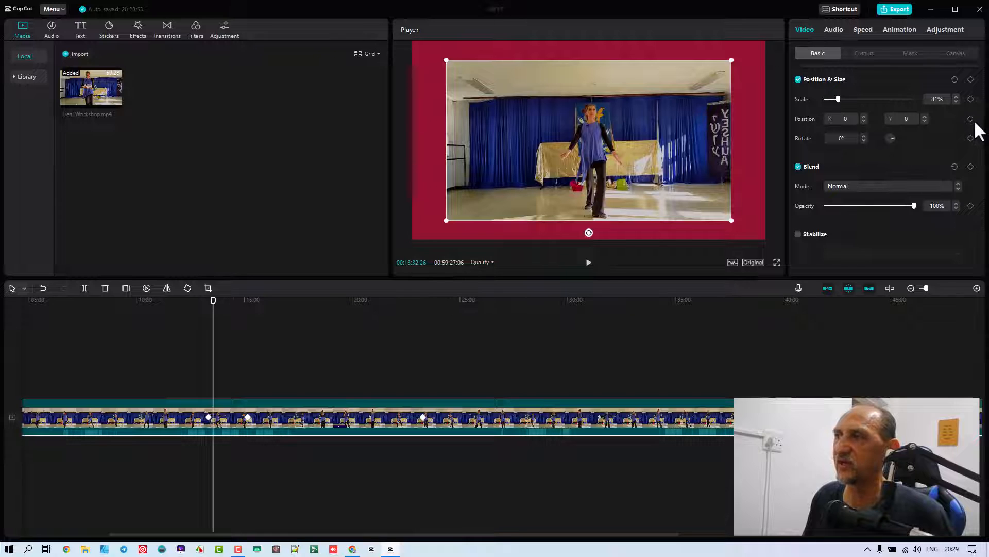
left_click(971, 119)
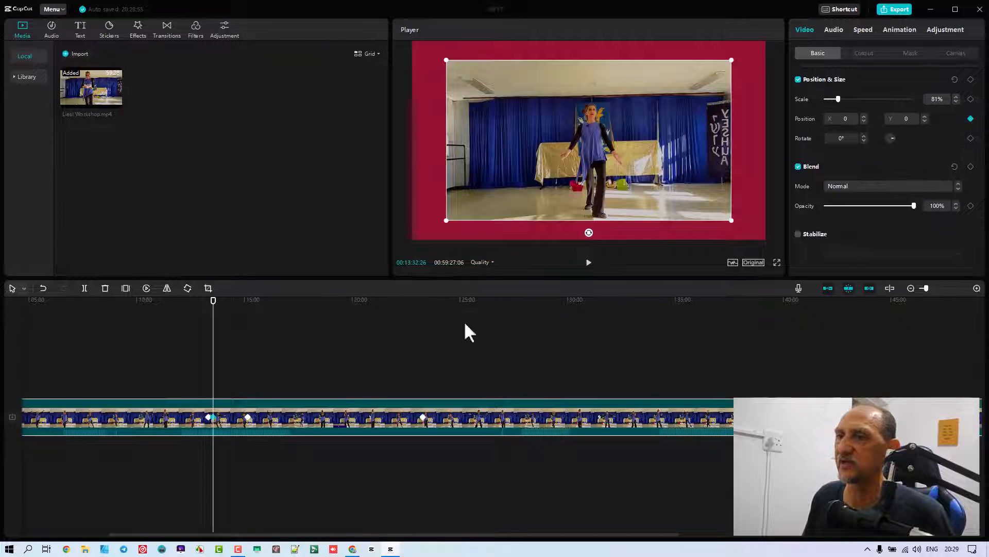
left_click(223, 304)
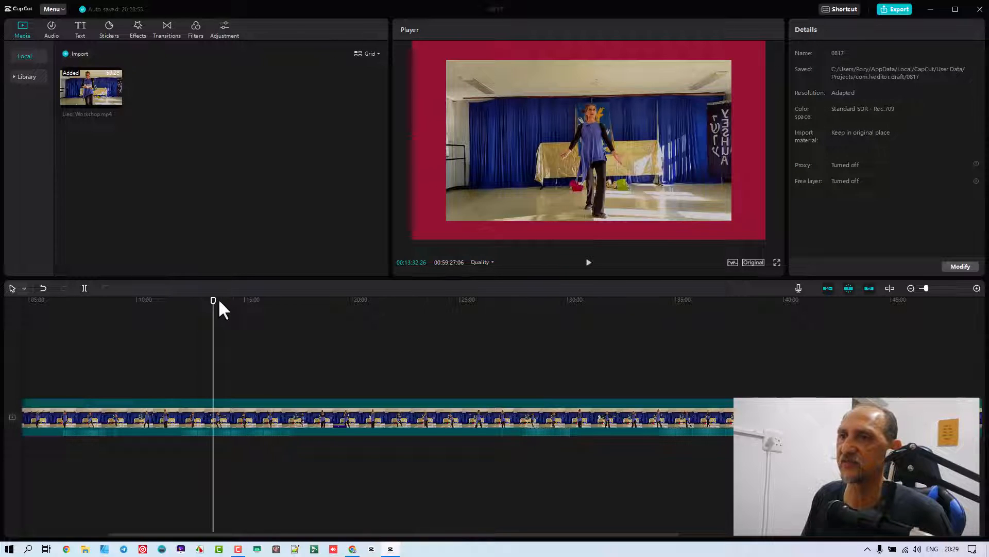
left_click_drag(218, 299, 221, 299)
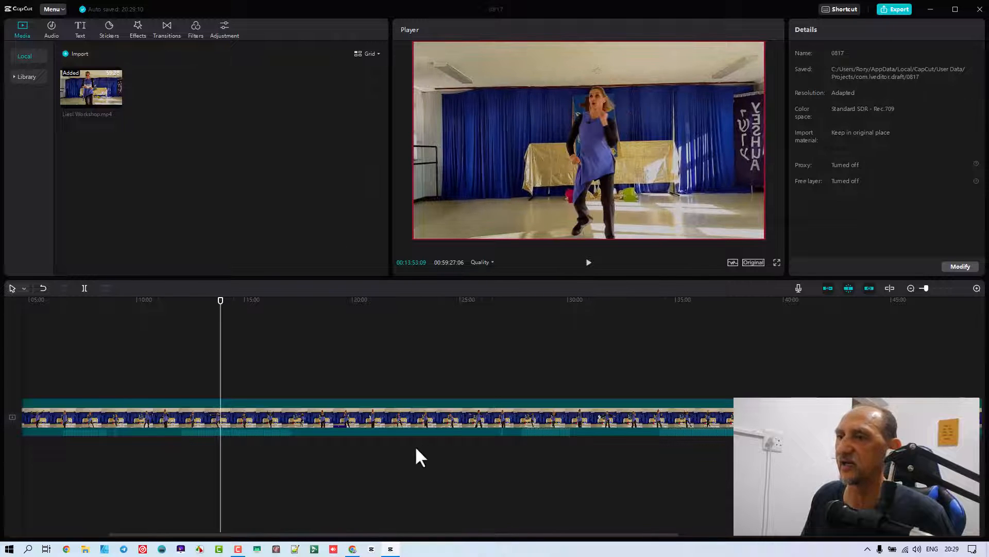
left_click(405, 420)
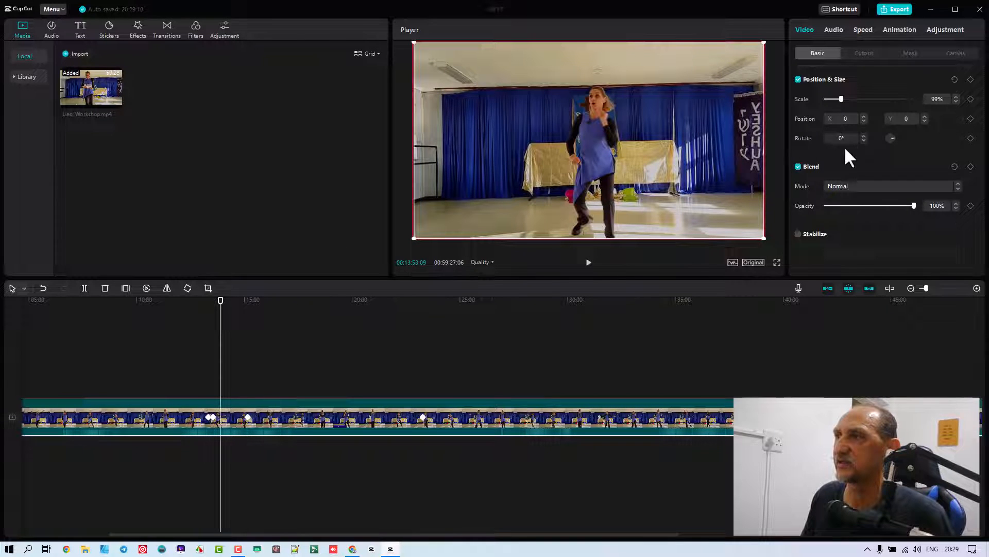
left_click(864, 116)
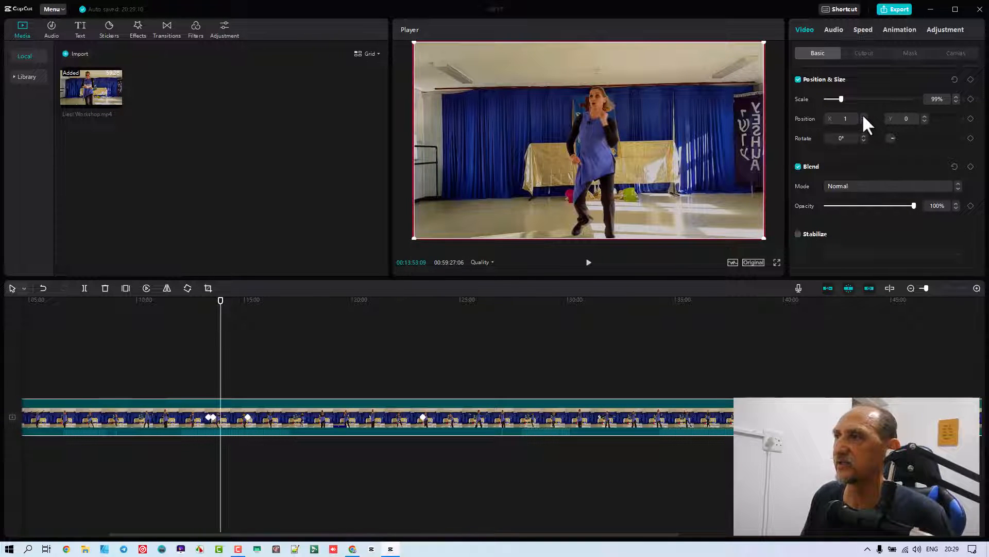
left_click(864, 116)
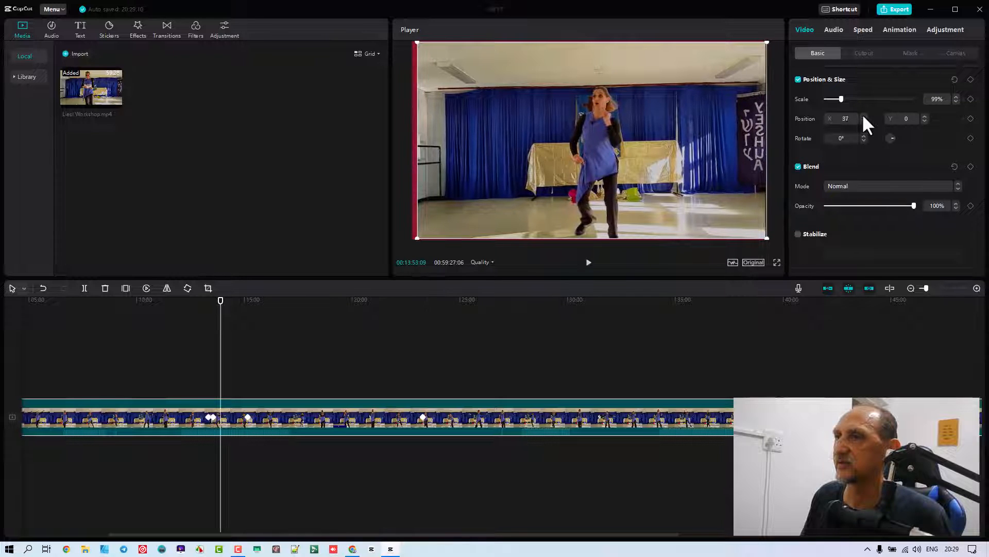
scroll(854, 118, "down", 1)
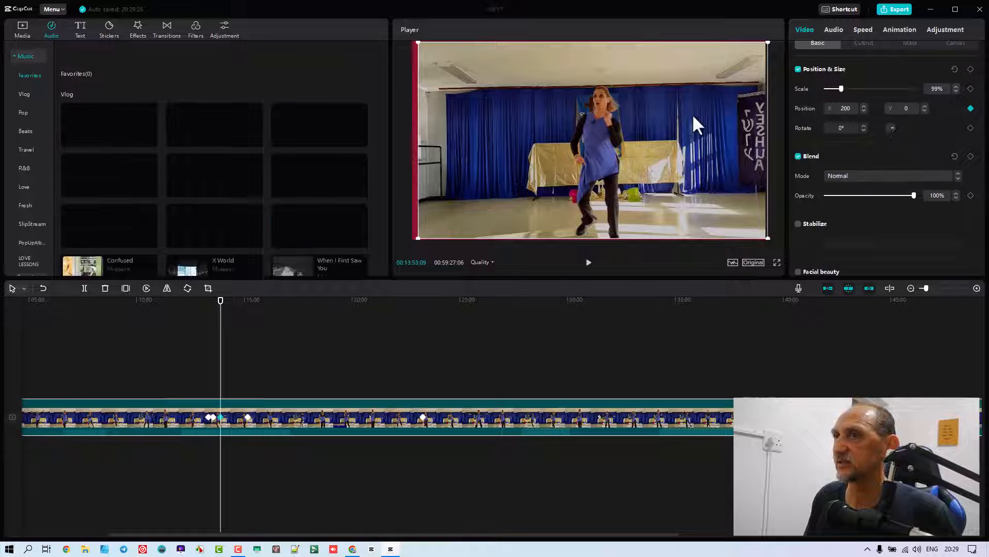
left_click(672, 117)
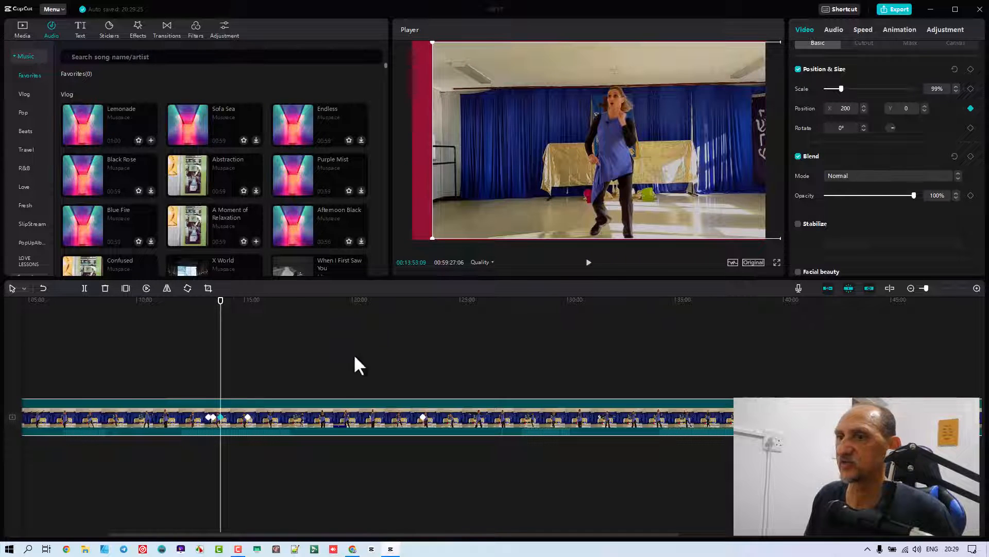
Step: Play the clip from just before the first keyframe to check the movement, and reset the clip's position and size
left_click(205, 300)
key("space")
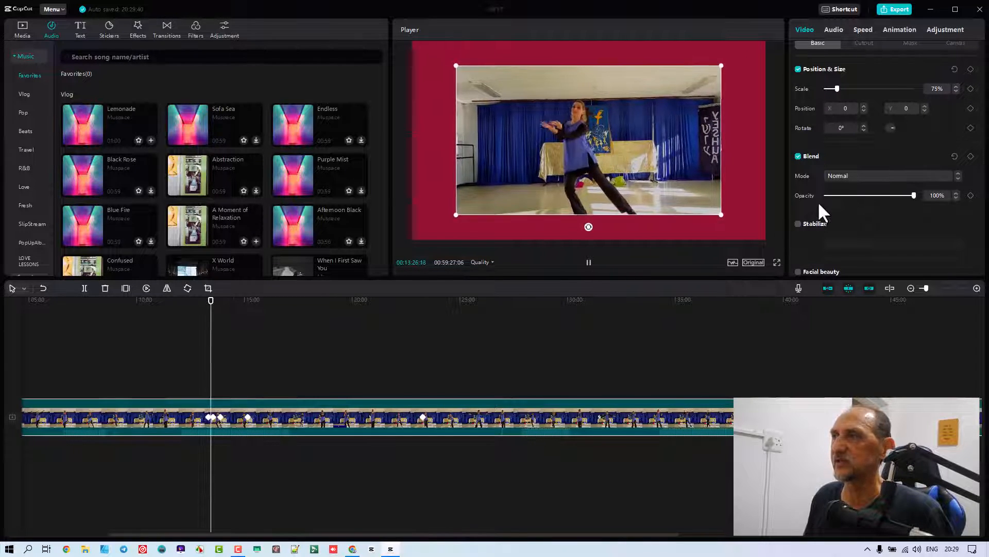
key("space")
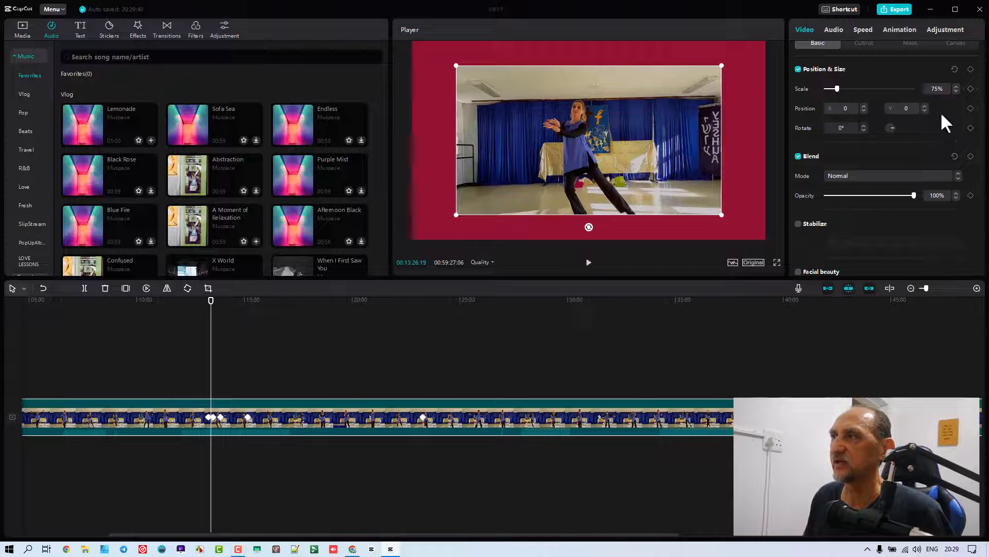
left_click(955, 69)
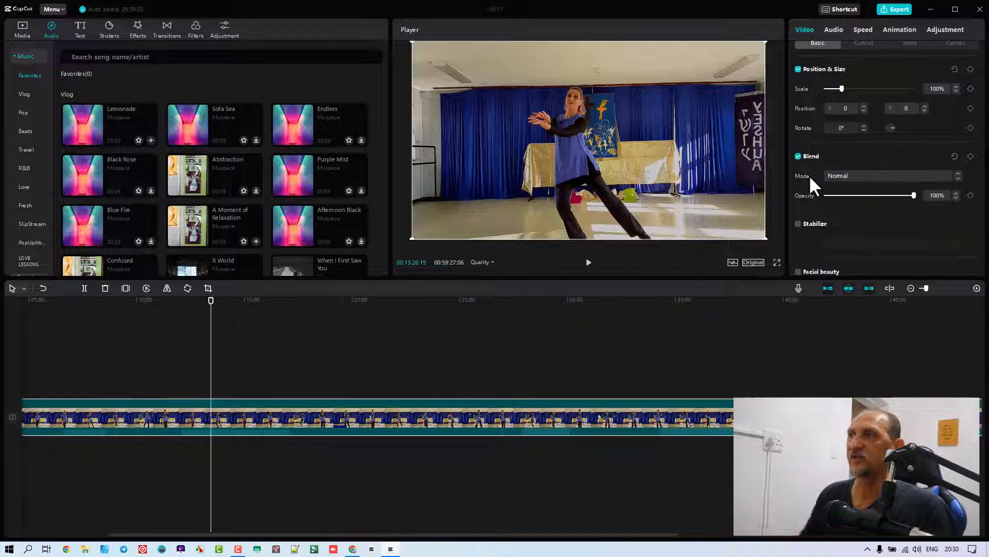
Step: Review the available blend modes without changing the mode, collapse the Blend settings and look over the remaining basic video settings
left_click(918, 174)
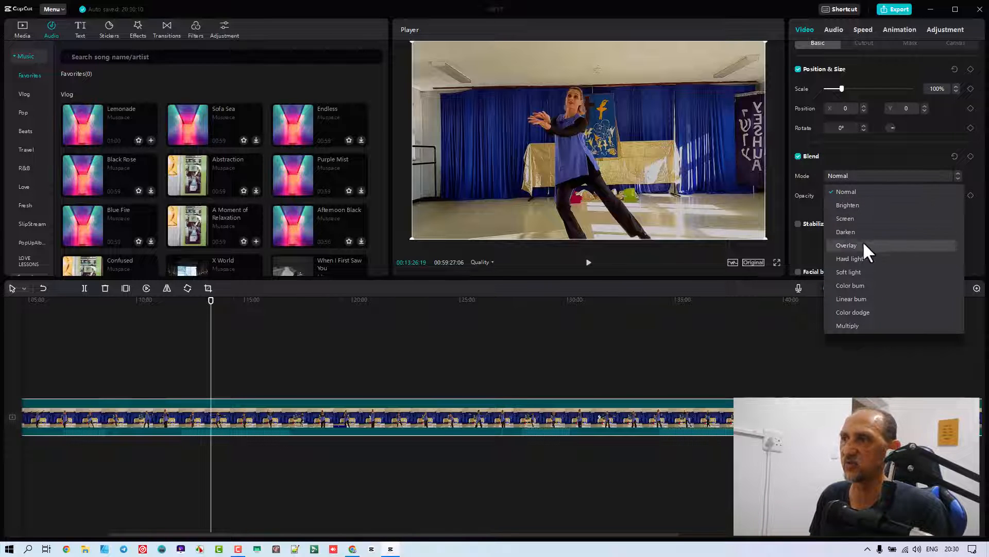
left_click(865, 156)
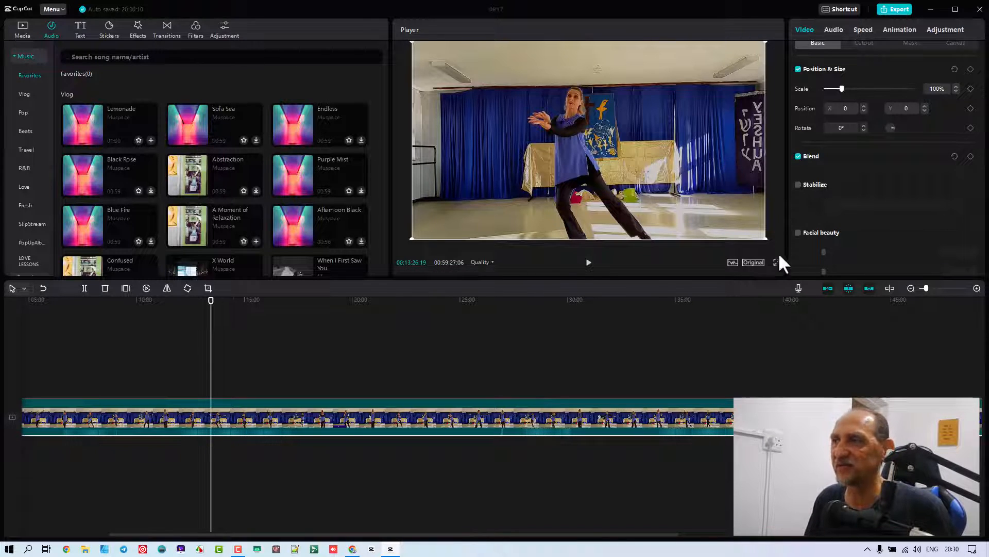
scroll(822, 225, "down", 3)
scroll(818, 220, "down", 1)
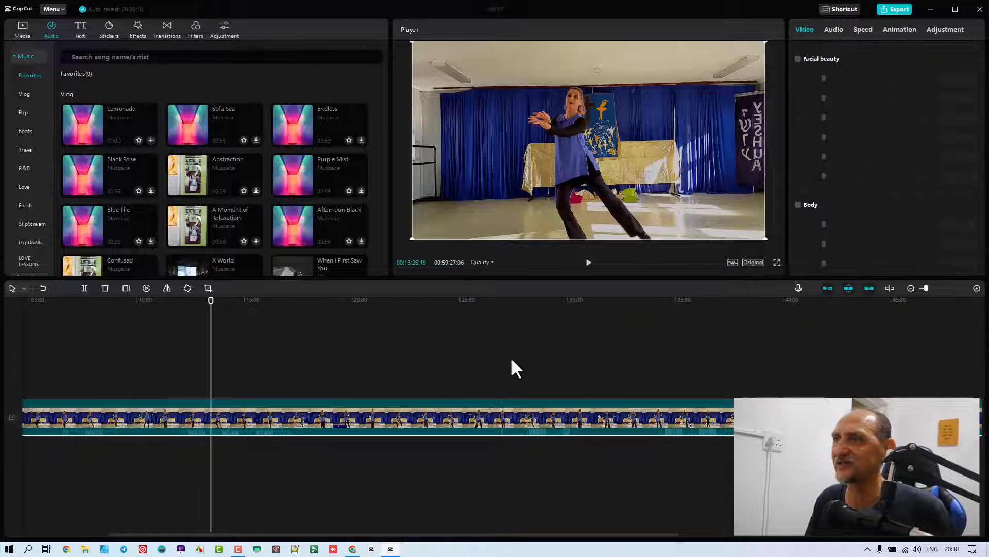
scroll(812, 208, "up", 4)
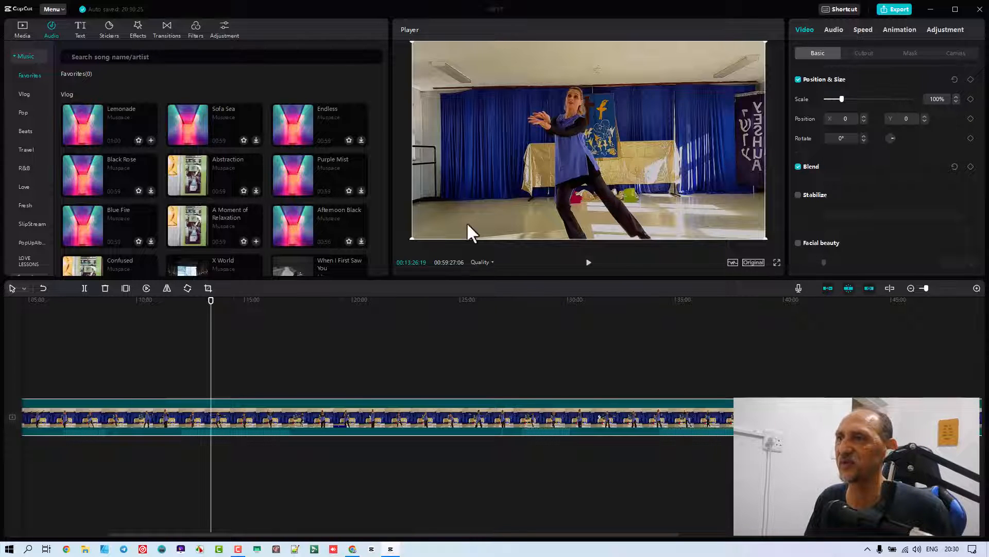
Step: Scale the clip to 306%, reposition it to X 414, Y -937 to frame the dancer's face, and play it briefly
left_click_drag(842, 98, 878, 99)
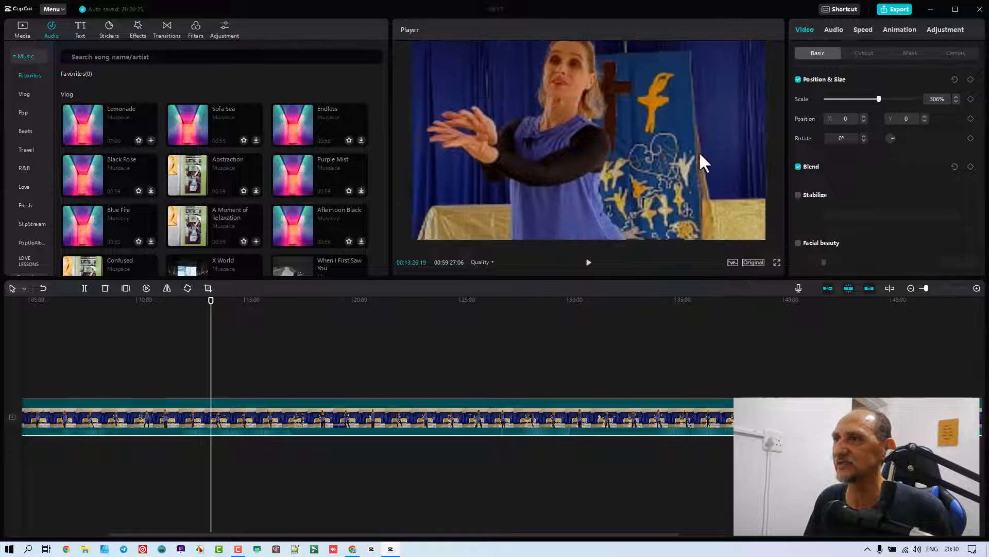
left_click_drag(706, 180, 708, 181)
key("space")
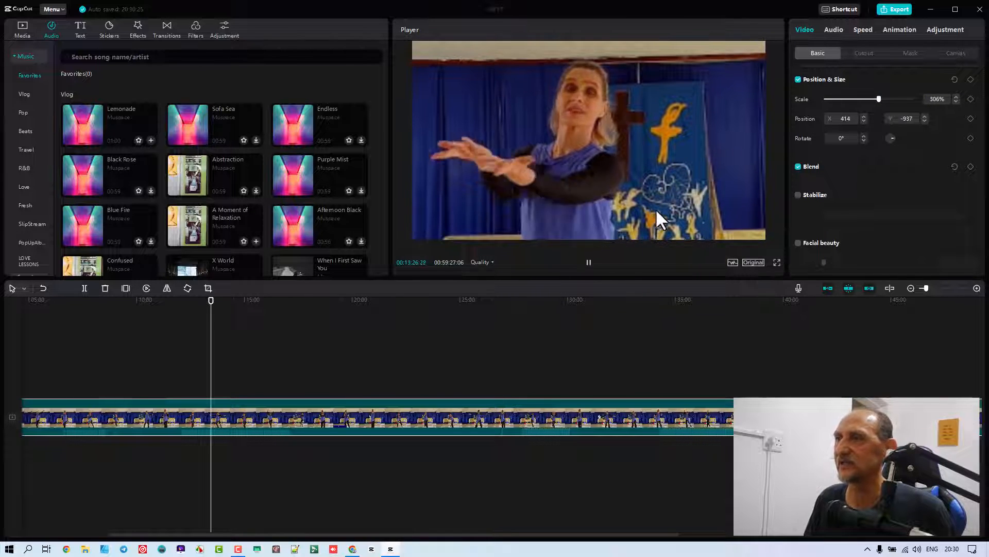
key("space")
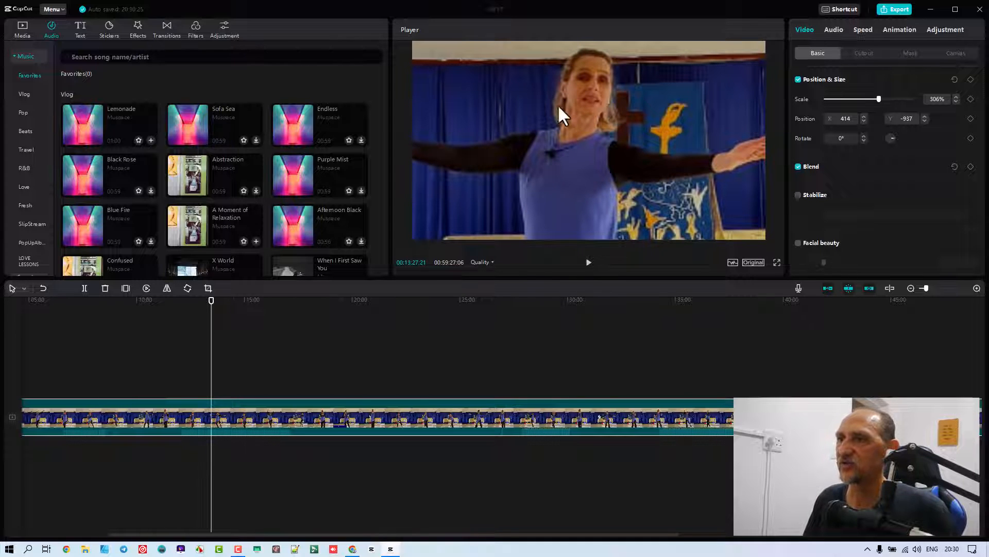
left_click(492, 262)
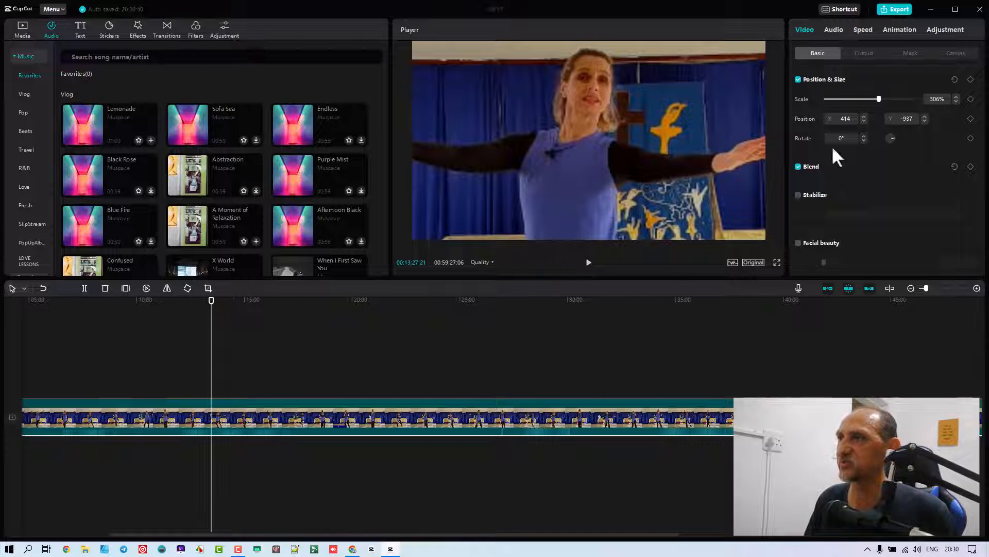
Step: Enable facial beauty retouching on the clip, with Skin at 51 and Brighten at 12
left_click(798, 243)
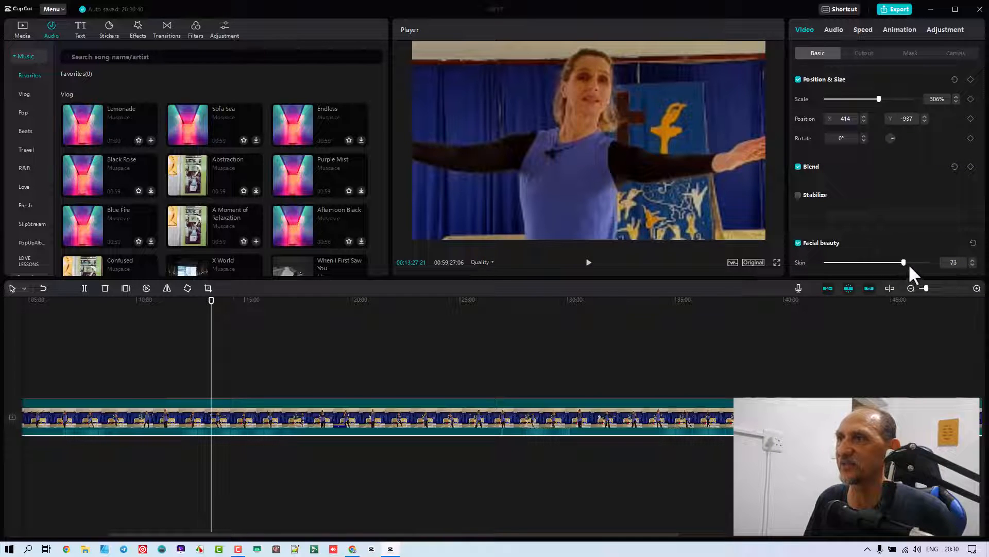
left_click_drag(924, 263, 876, 265)
scroll(861, 221, "down", 5)
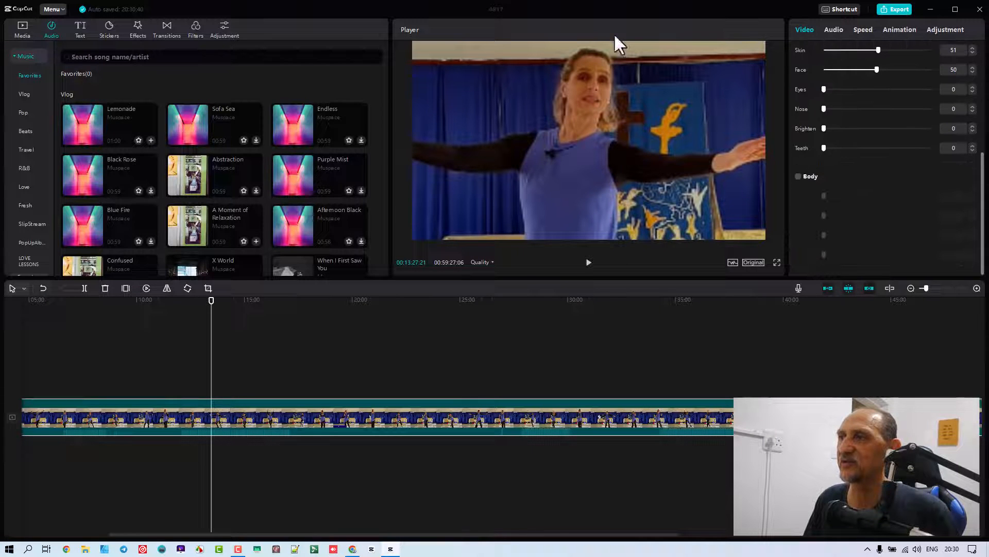
scroll(843, 144, "up", 2)
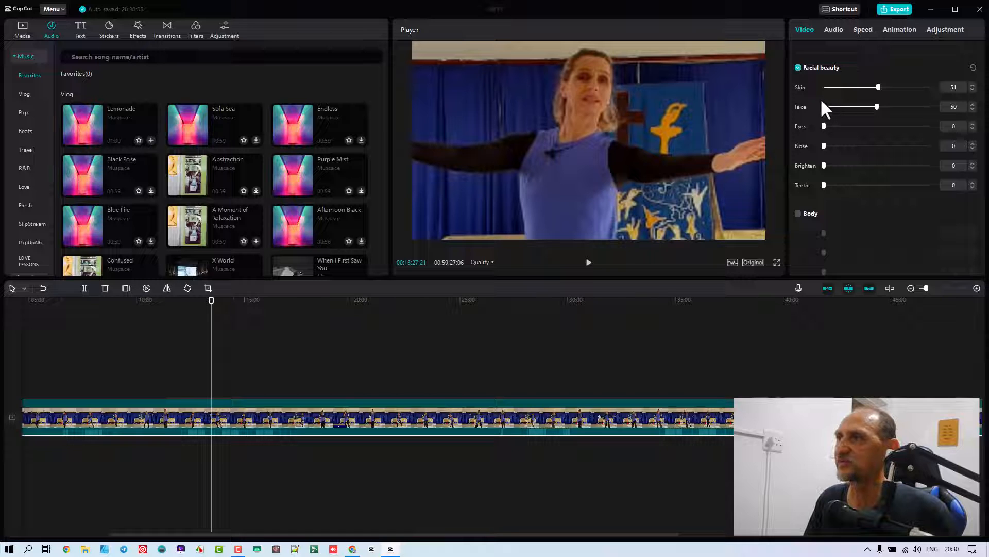
mouse_move(823, 165)
left_mouse_down()
mouse_move(886, 165)
mouse_move(834, 165)
mouse_move(847, 178)
mouse_move(838, 177)
left_mouse_up()
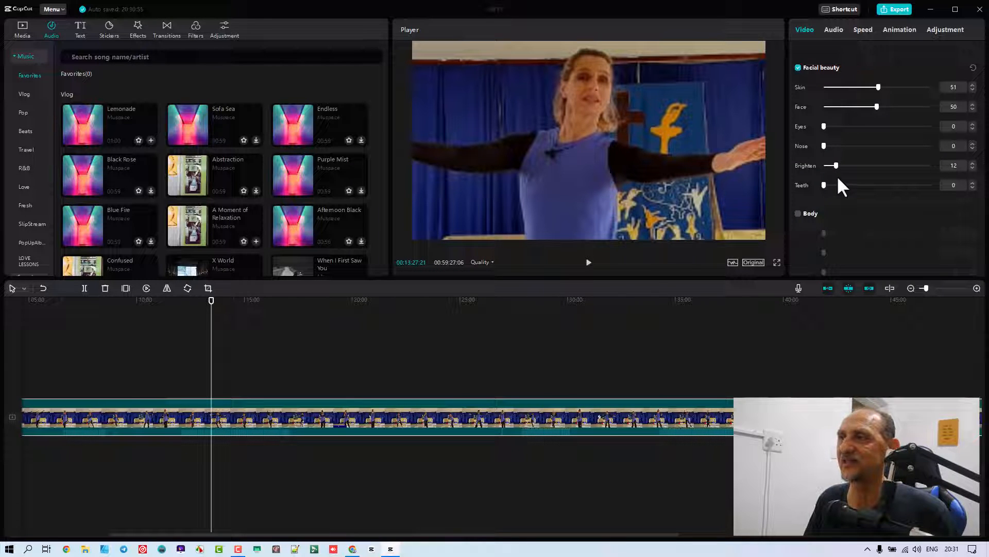
Step: Play the clip briefly to check the facial retouching, and reset the clip's position and size
key("space")
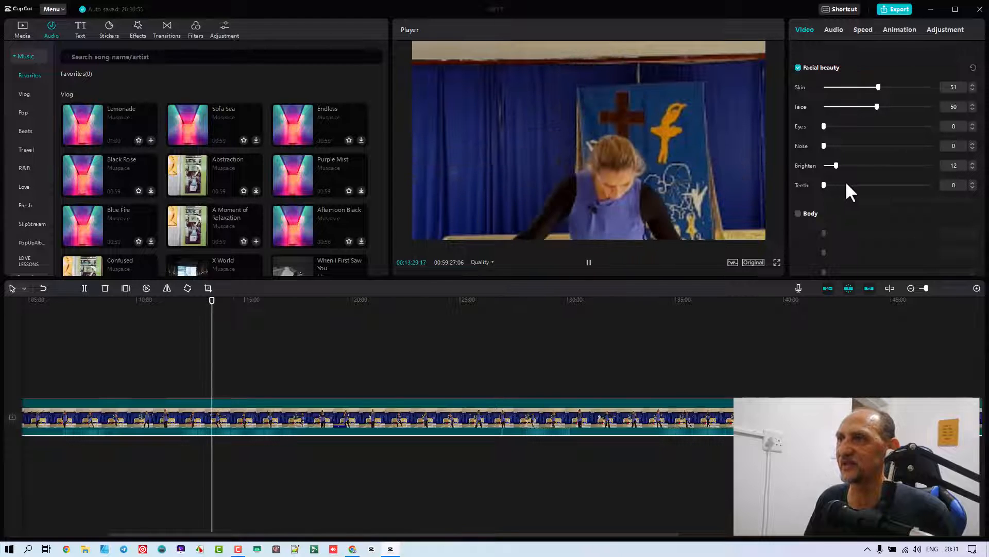
key("space")
scroll(810, 200, "down", 1)
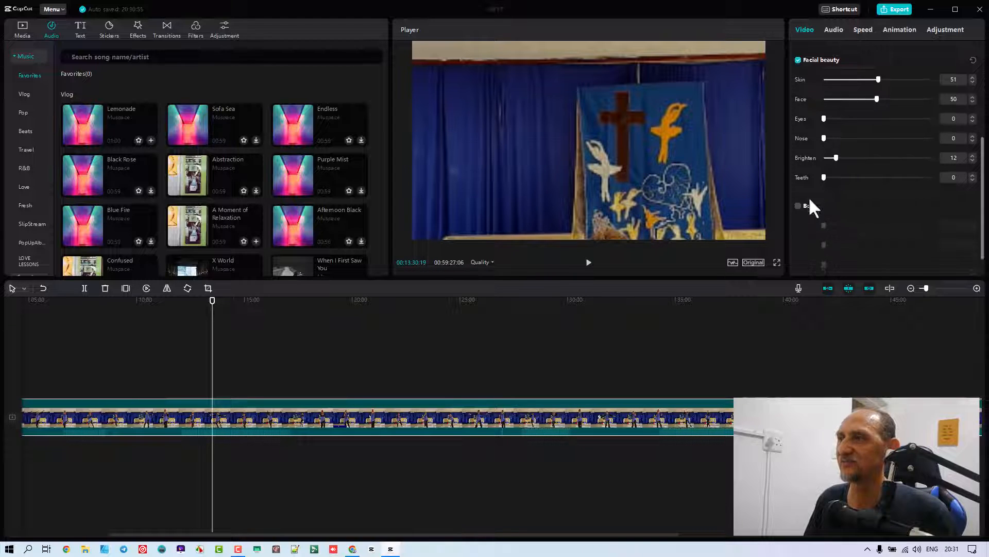
scroll(845, 155, "up", 5)
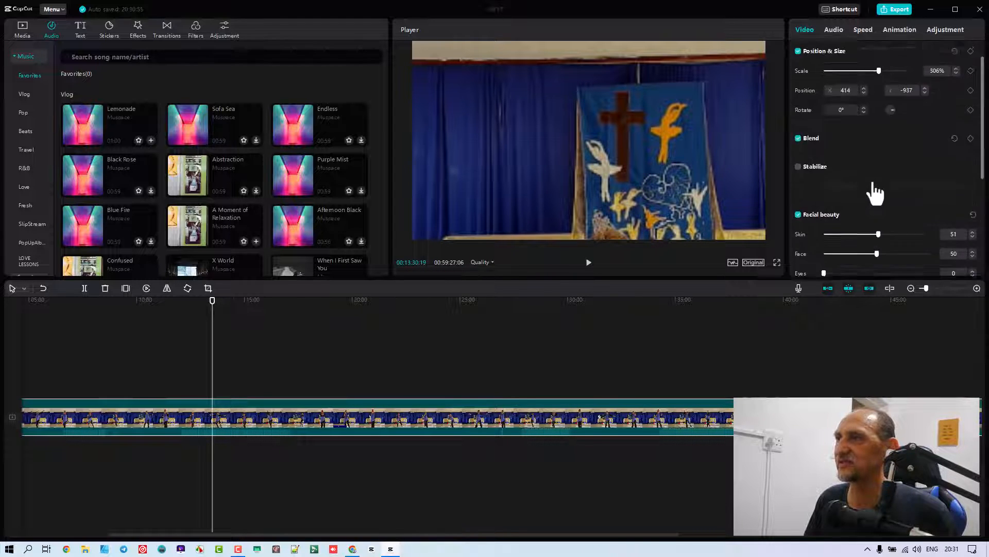
scroll(874, 194, "up", 1)
left_click(955, 80)
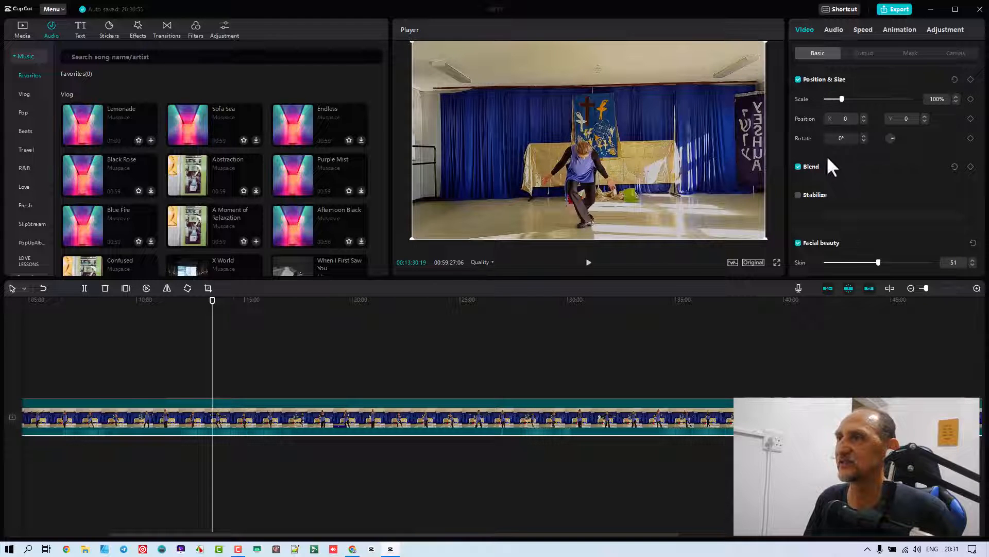
Step: Enable body retouching on the clip, try Slim at 58, and reset the body settings to their defaults
scroll(822, 176, "down", 5)
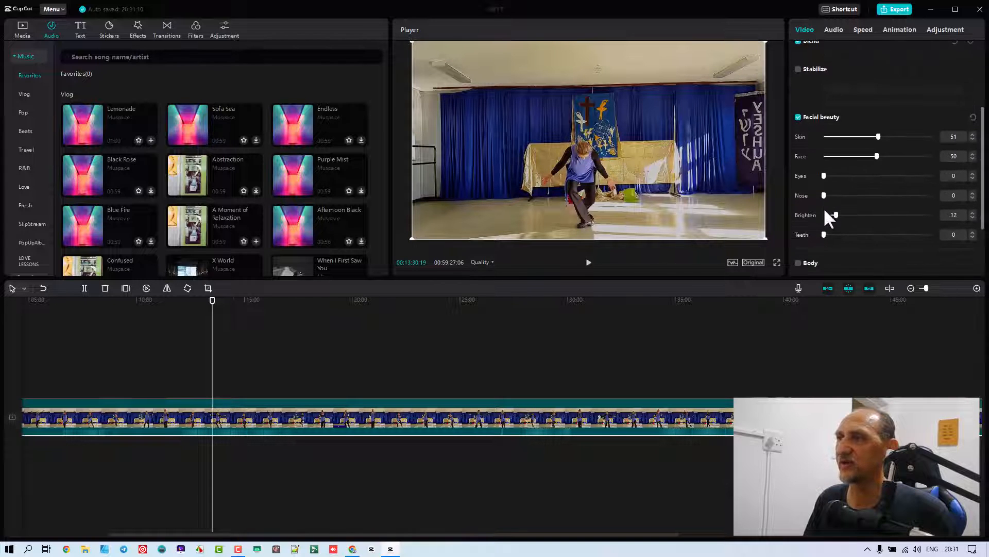
scroll(825, 210, "down", 3)
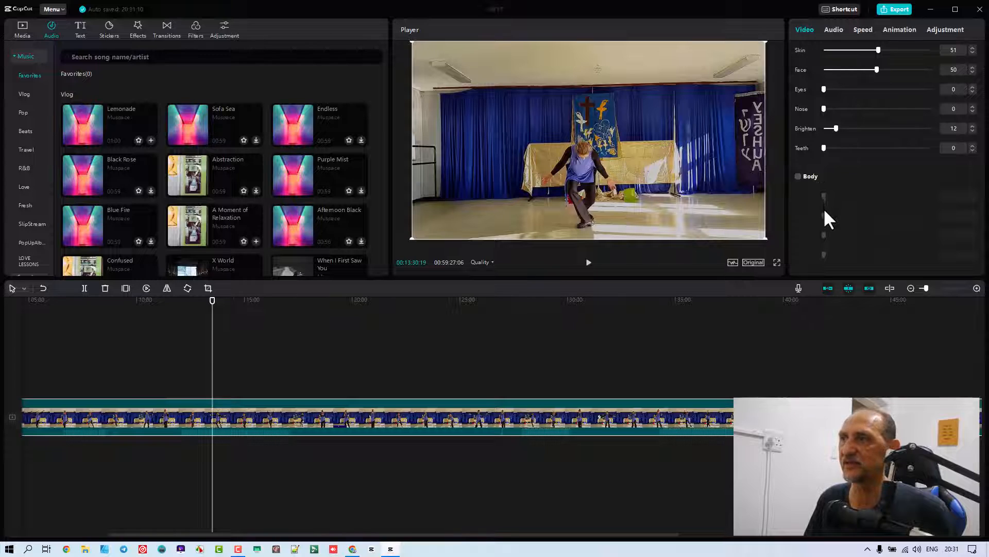
left_click(798, 177)
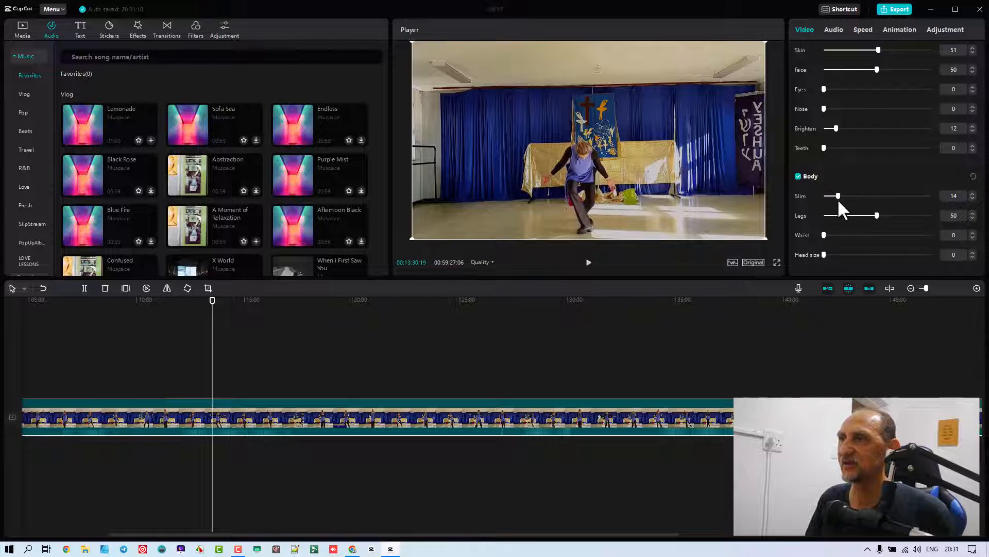
mouse_move(839, 202)
left_mouse_down()
mouse_move(945, 207)
mouse_move(804, 220)
mouse_move(844, 202)
left_mouse_up()
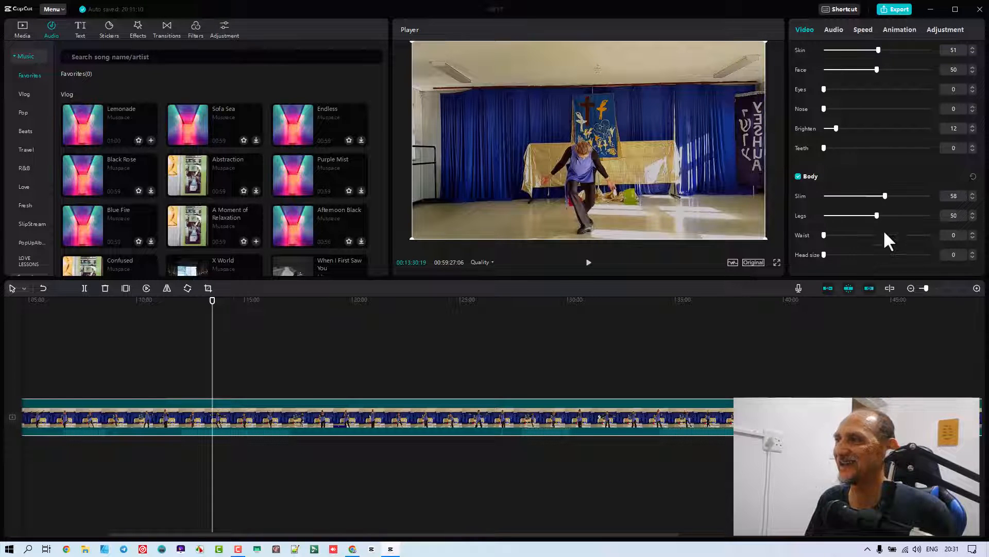
left_click(973, 177)
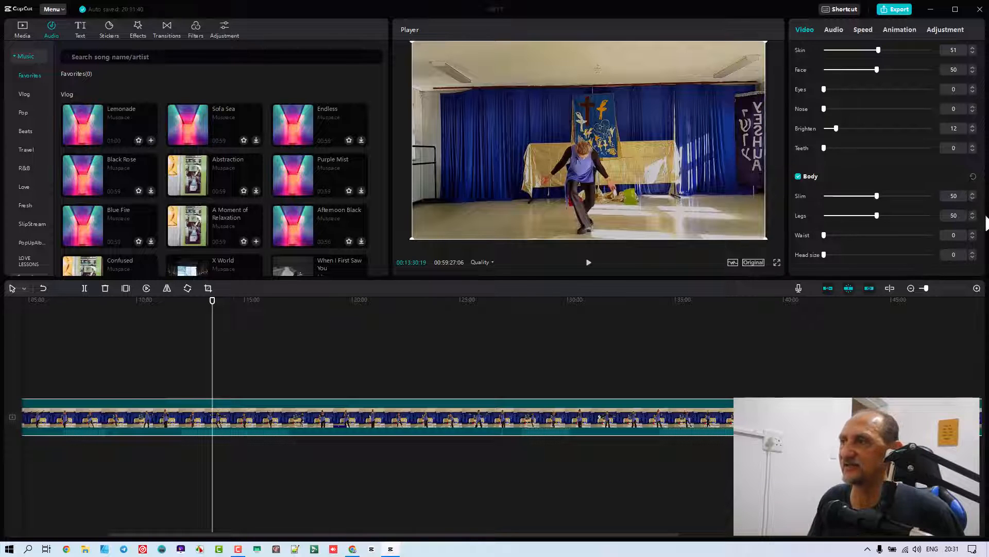
Step: Open the clip's Cutout settings to view the chroma key and auto cutout options
left_click_drag(981, 223, 979, 92)
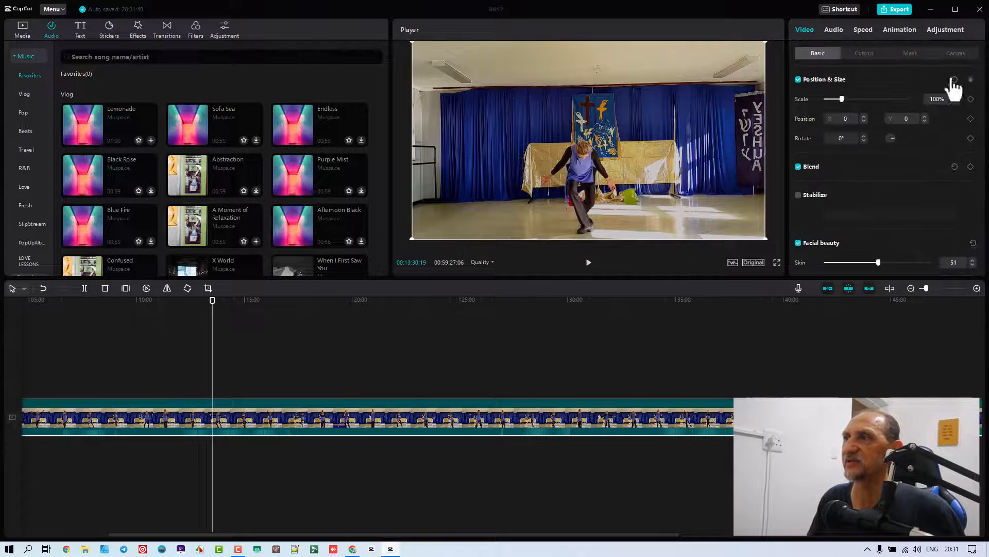
left_click(863, 53)
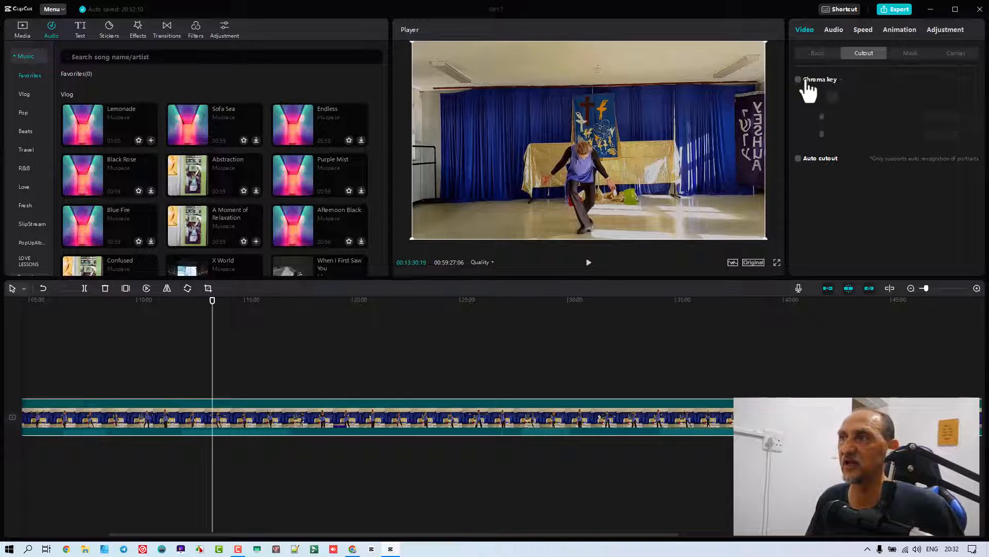
Step: Try a Heart mask on the clip at about X -39, Y -67, play it briefly, and set the mask back to None
left_click(904, 54)
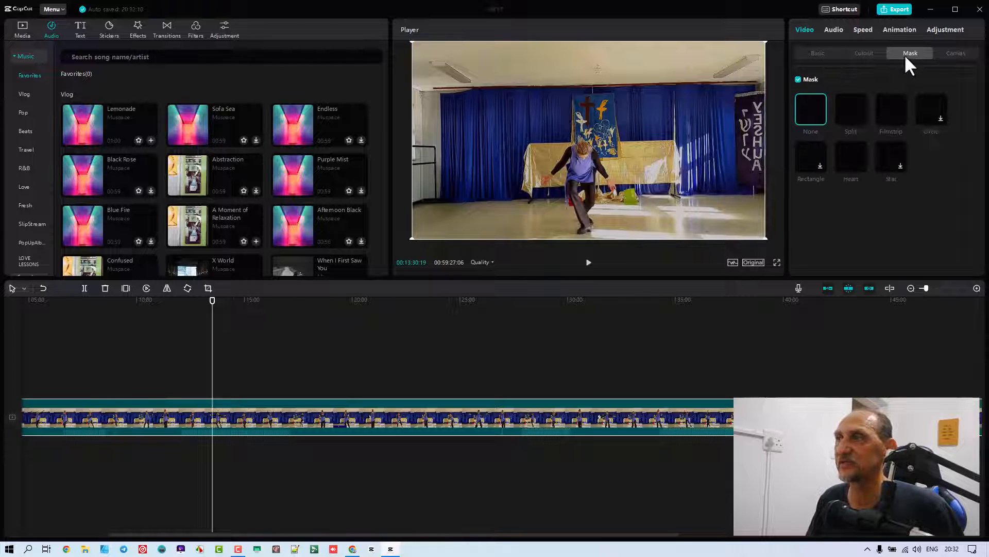
left_click(853, 156)
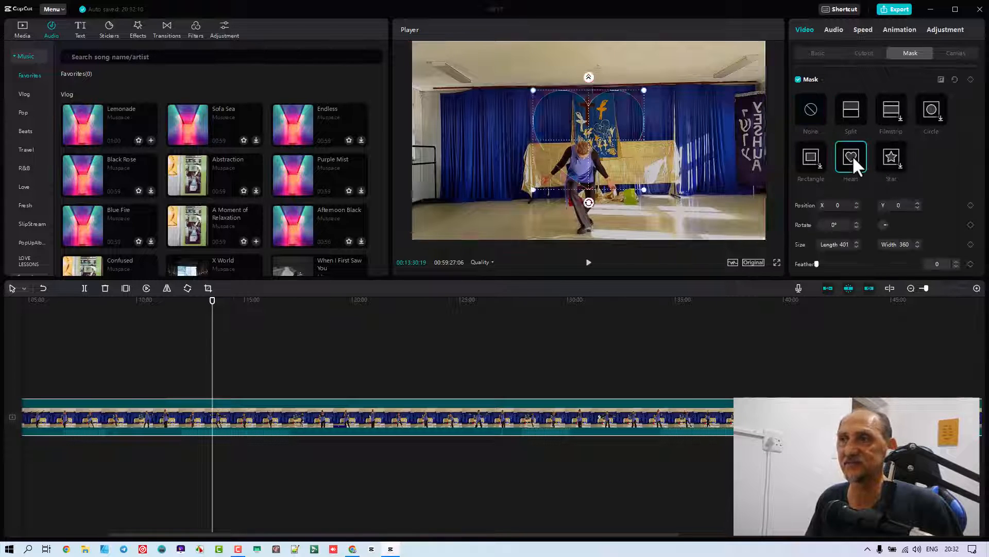
left_click_drag(548, 119, 605, 163)
key("space")
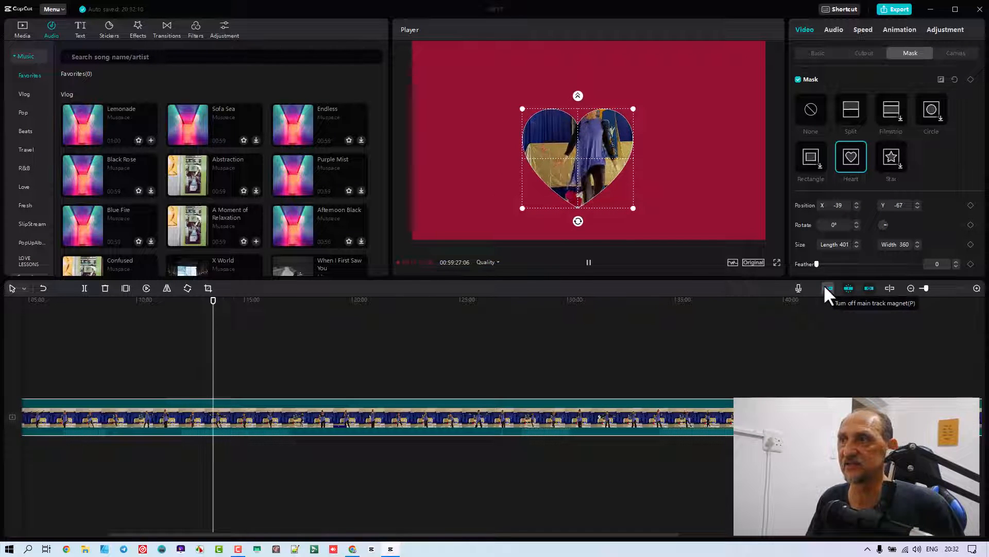
key("space")
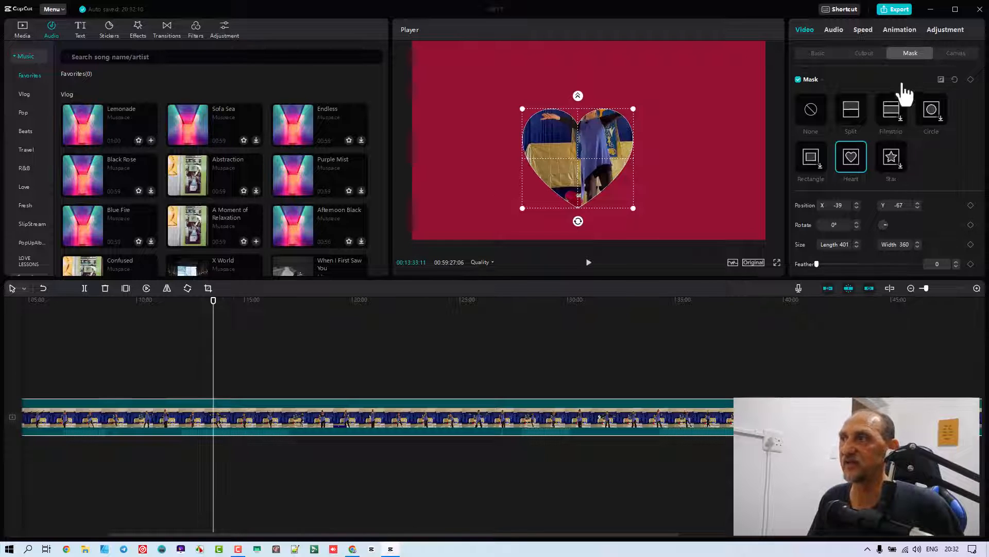
left_click(806, 107)
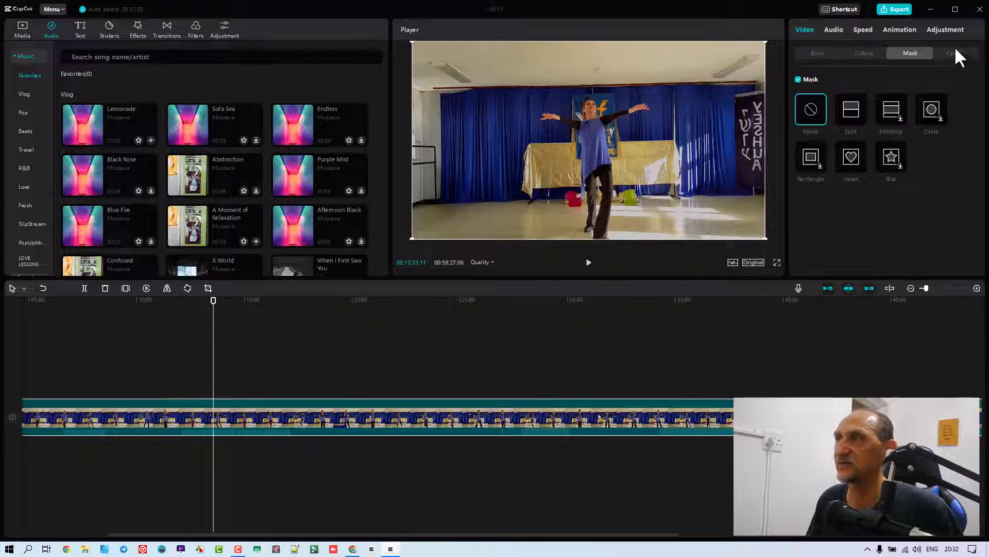
Step: Shrink the clip to expose the canvas, set the canvas fill to dark blue, and restore the clip to full frame
left_click(956, 54)
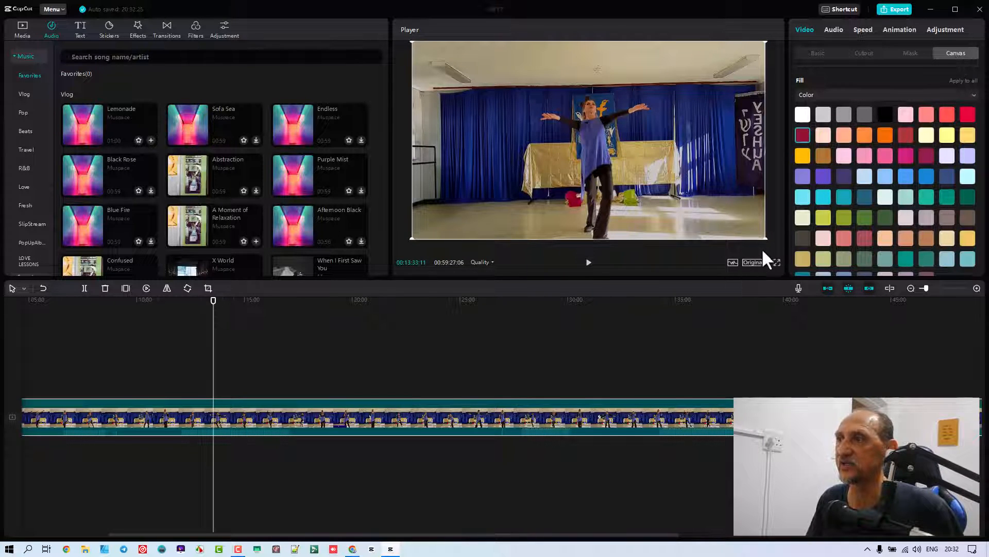
left_click_drag(766, 239, 687, 220)
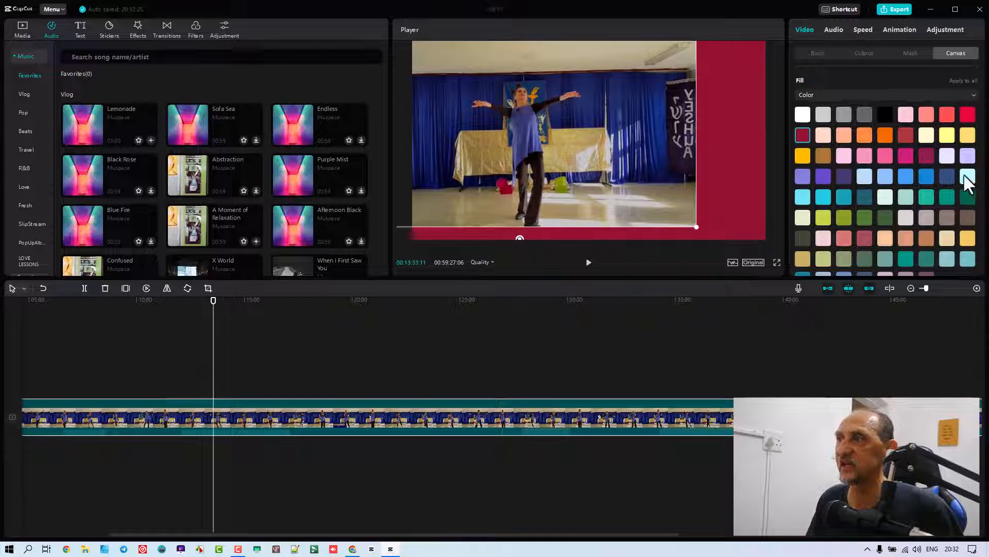
left_click(948, 153)
left_click(950, 175)
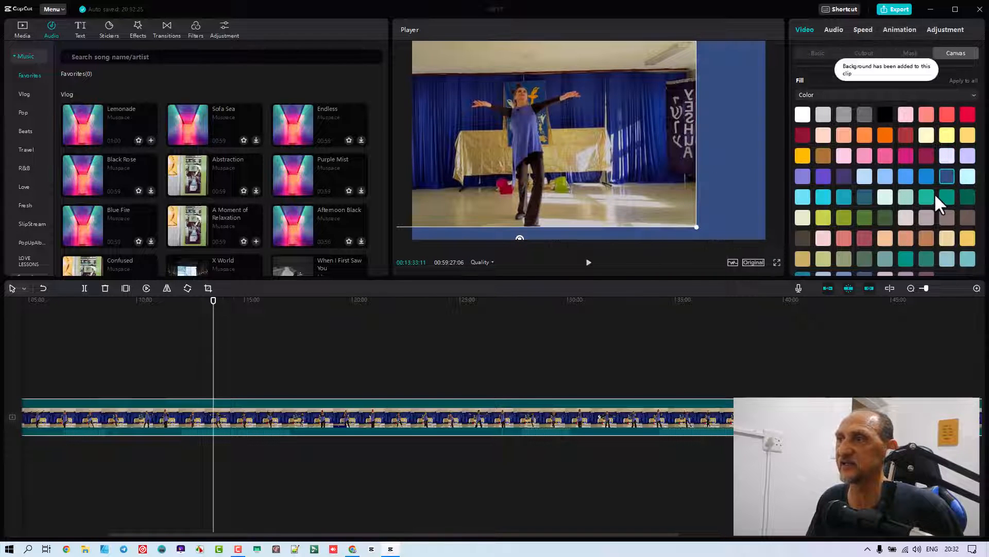
left_click_drag(620, 89, 693, 109)
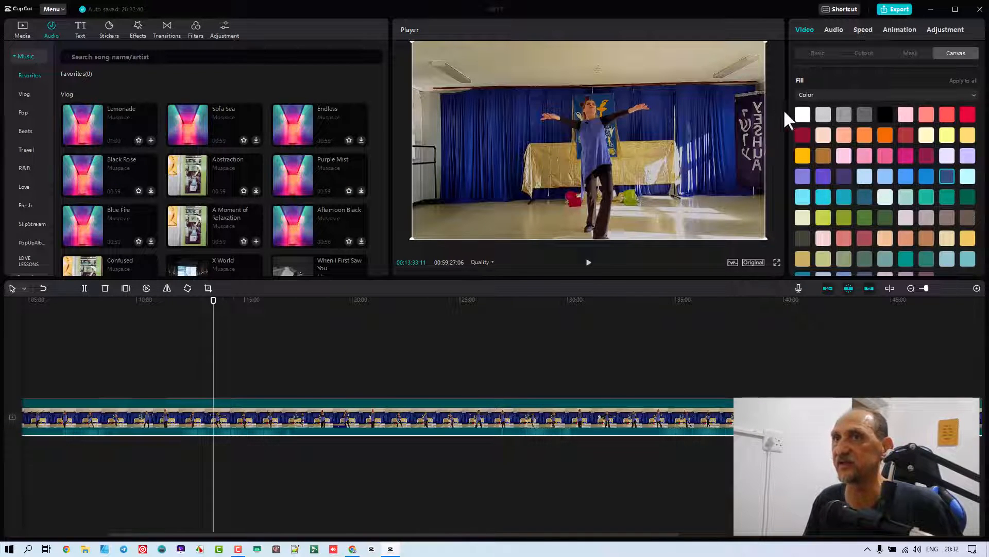
Step: Show the imported local media, and try noise reduction on the clip's audio before turning it off again
left_click(23, 29)
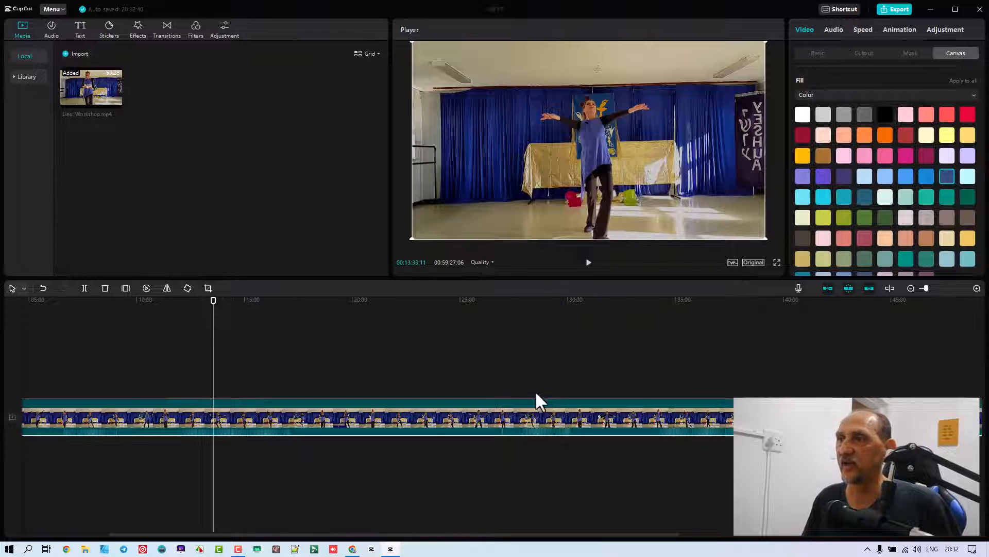
left_click(833, 31)
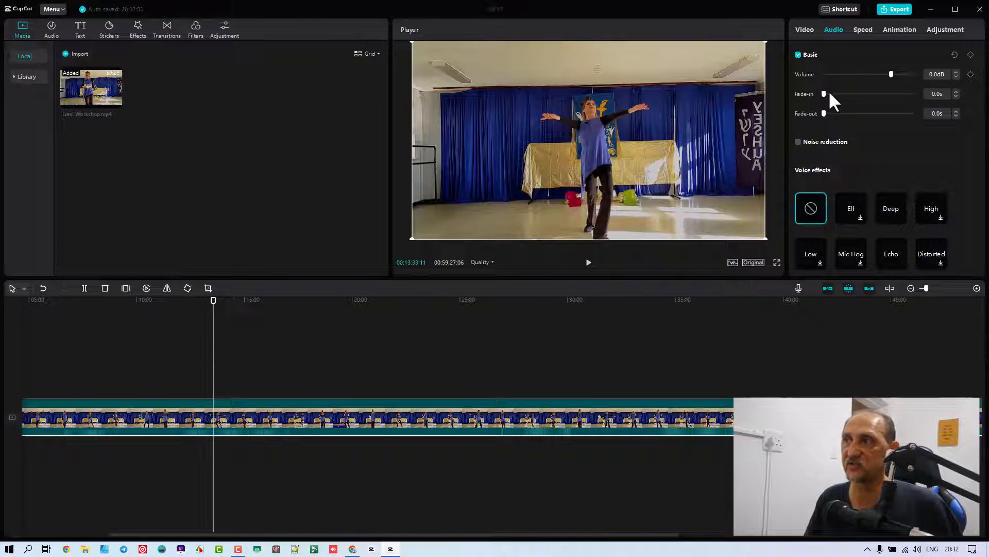
left_click(799, 143)
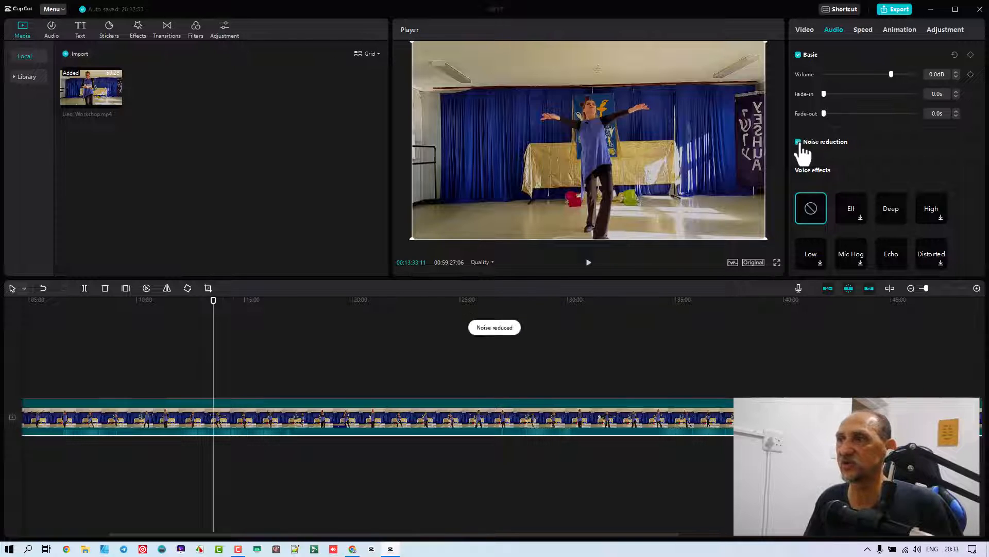
left_click(798, 142)
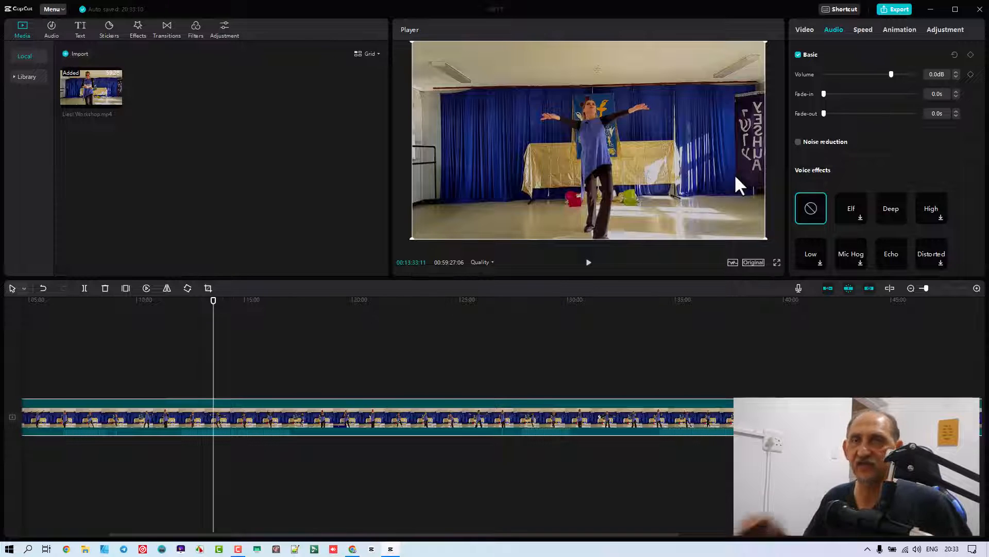
Step: Look through the voice effects available for the clip's audio
scroll(837, 153, "down", 1)
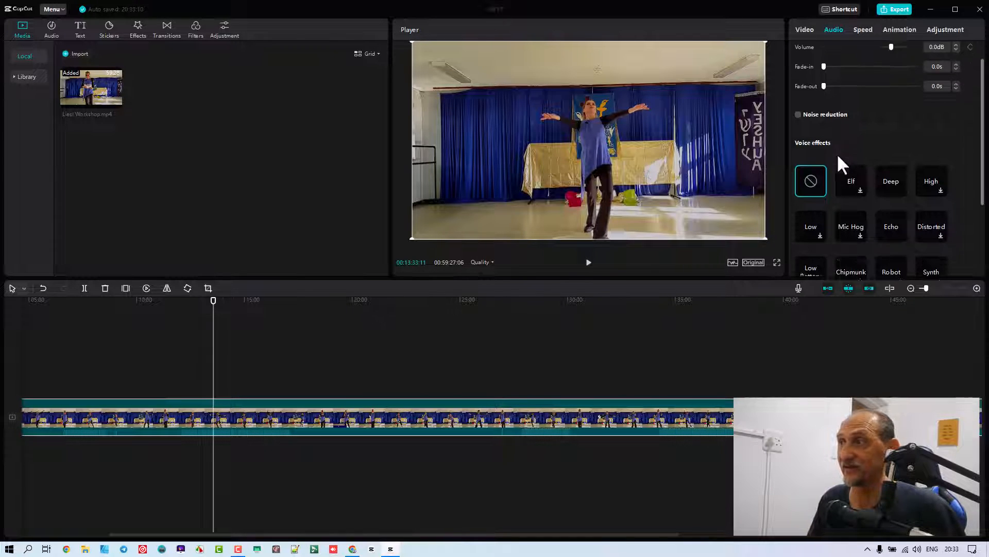
scroll(892, 194, "down", 1)
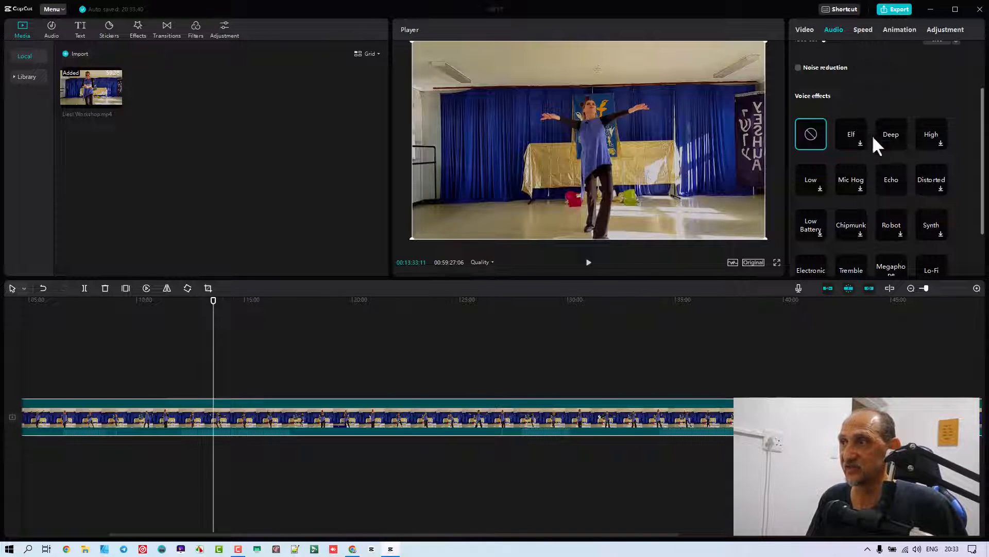
scroll(872, 134, "down", 1)
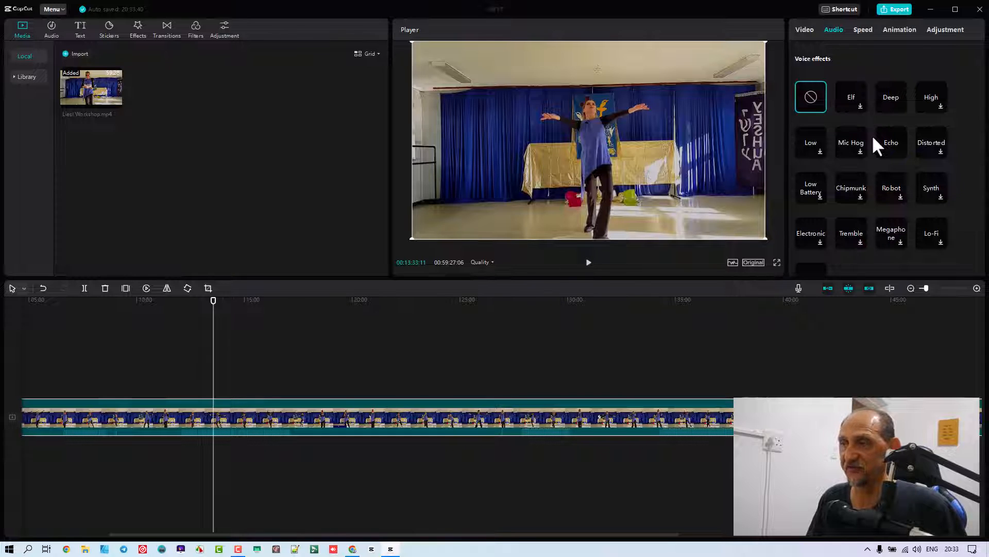
scroll(872, 137, "up", 3)
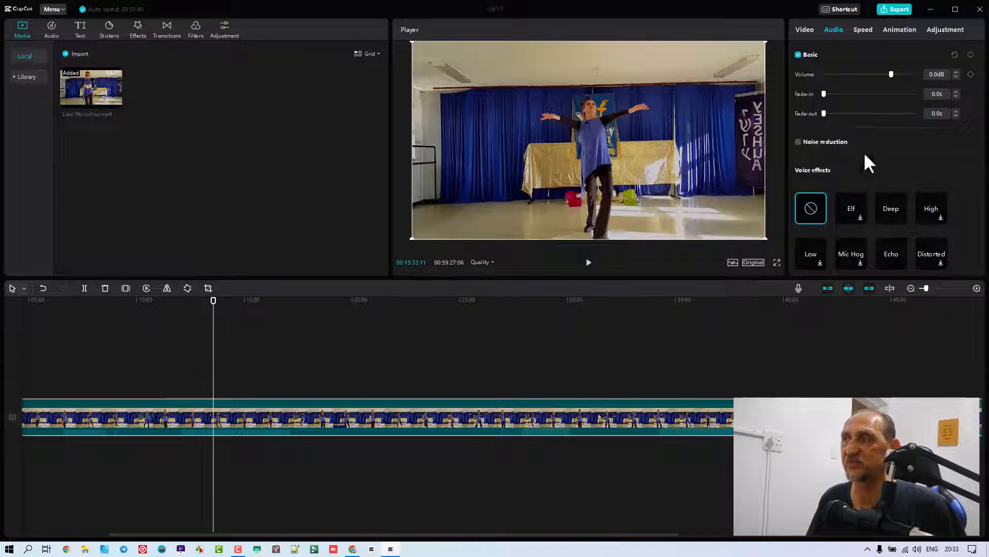
Step: View the clip's normal speed settings and the available speed curve presets
left_click(864, 30)
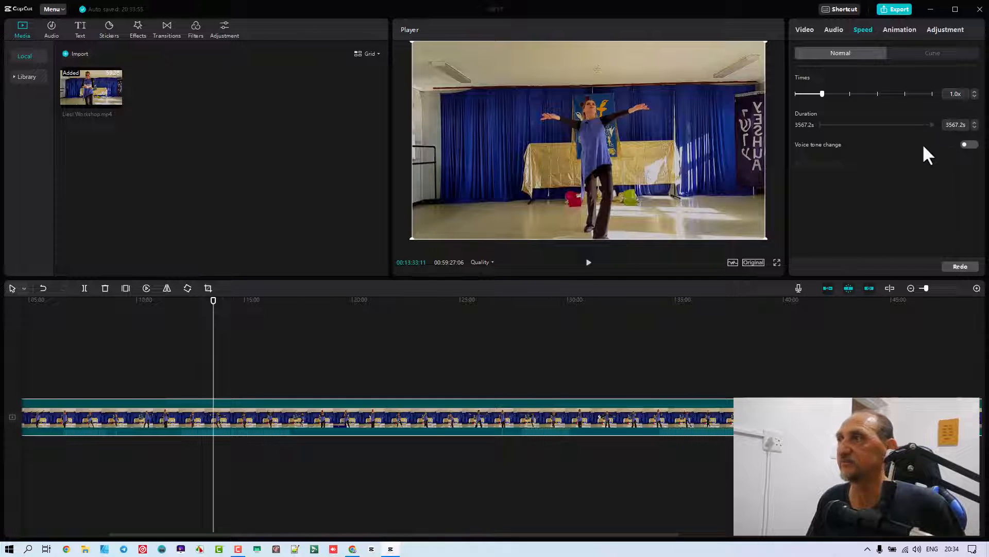
left_click(925, 54)
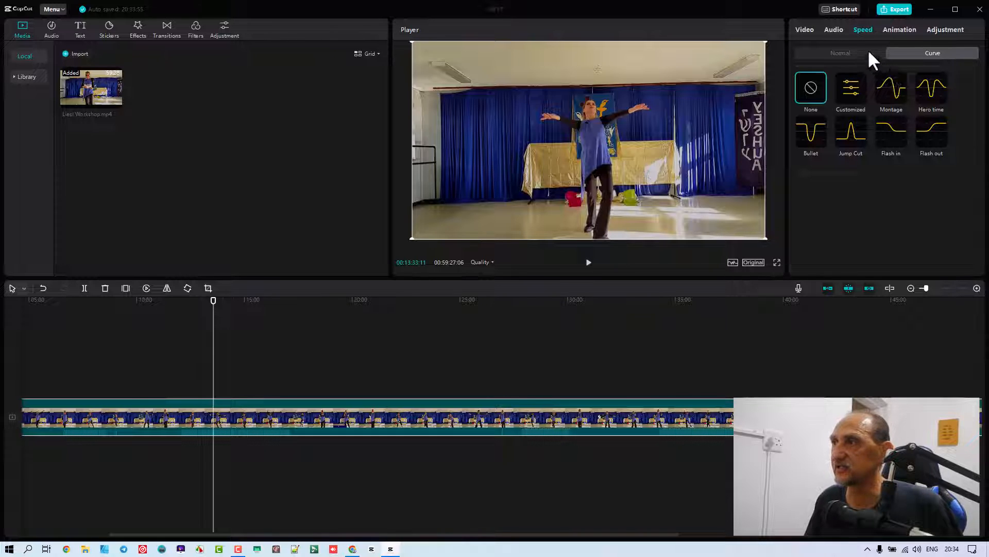
left_click(869, 51)
left_click(932, 54)
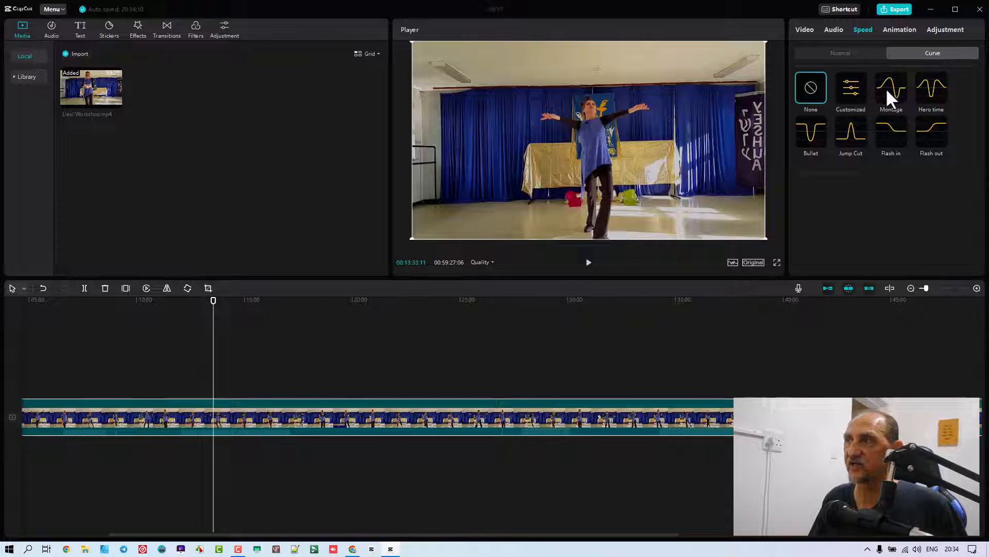
Step: Try the Montage speed curve with its peak point shifted slightly, reset the curve to None, and return to the normal speed settings
left_click(890, 91)
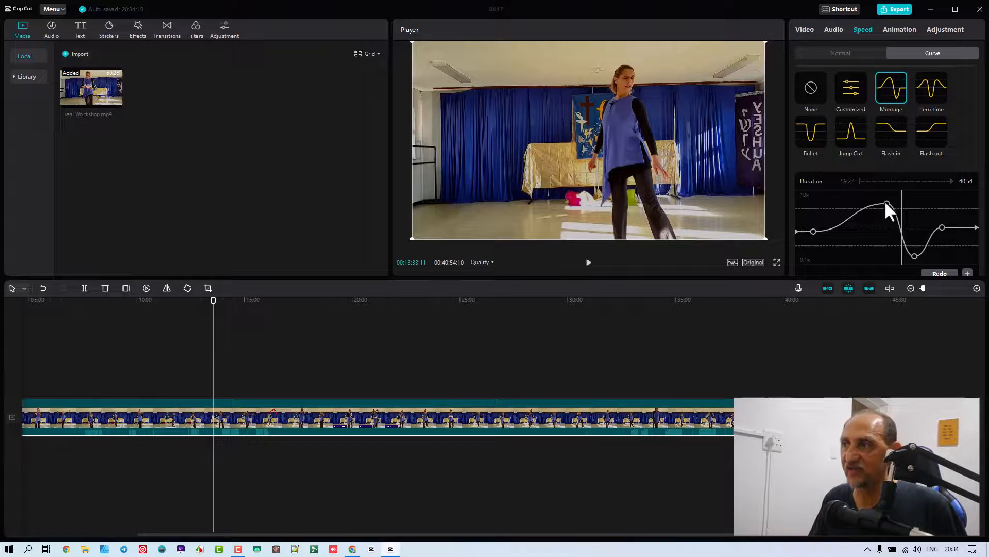
mouse_move(884, 200)
left_mouse_down()
mouse_move(864, 237)
mouse_move(877, 202)
mouse_move(891, 201)
left_mouse_up()
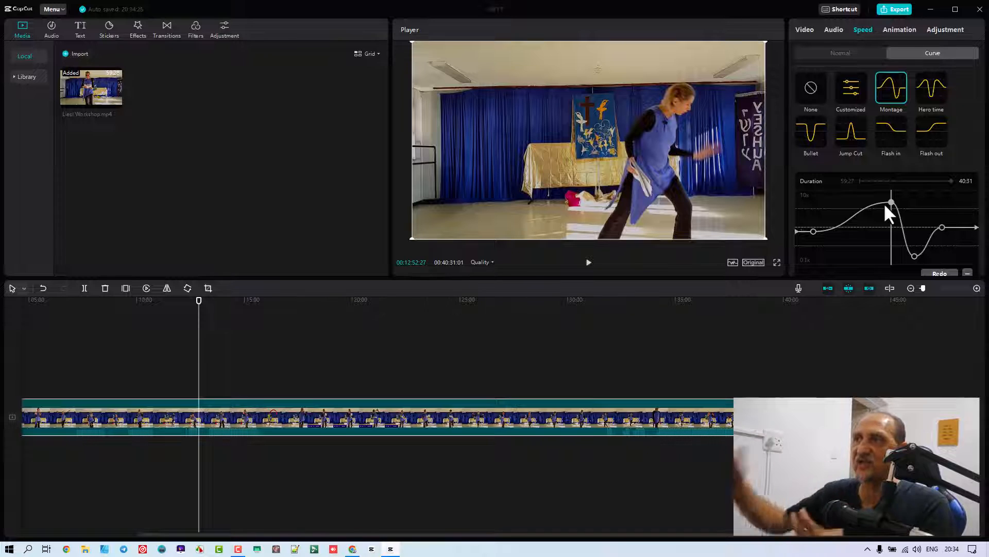
left_click(811, 88)
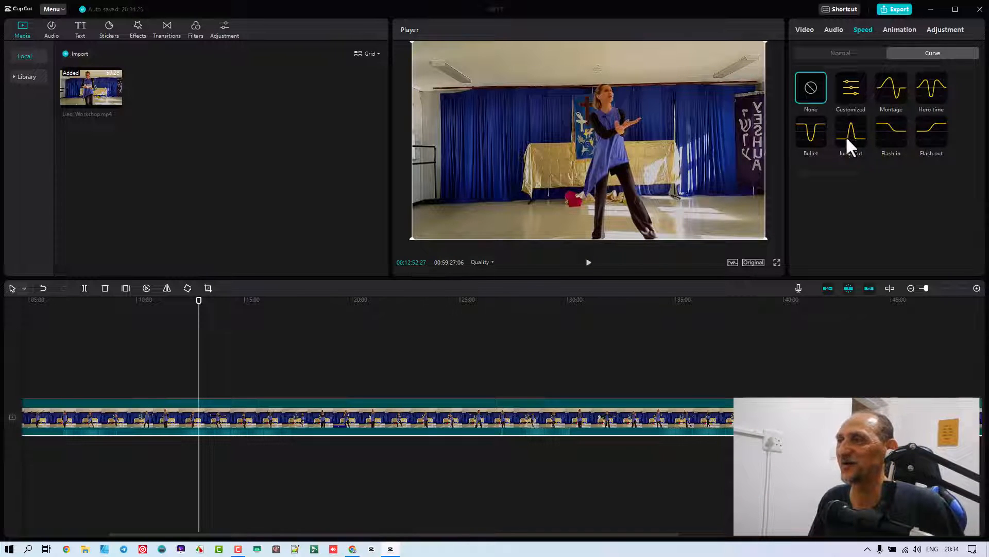
left_click(852, 56)
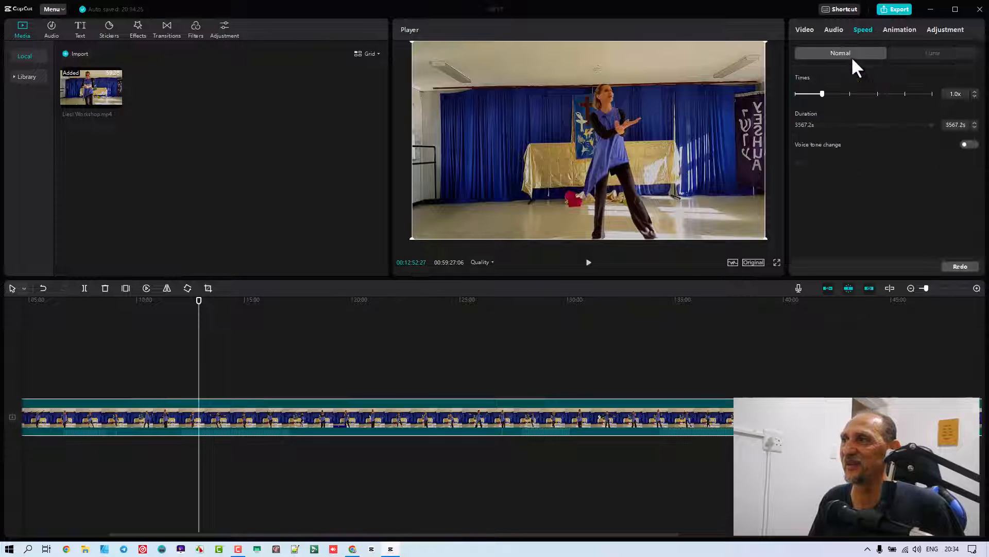
Step: Browse the clip's In animations, and split the clip at 00:22:41:04
left_click(904, 32)
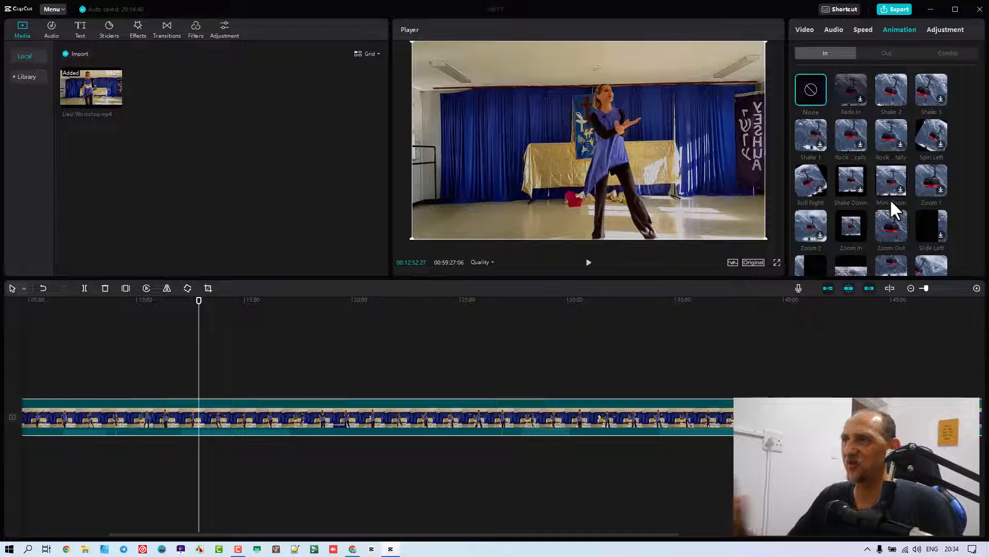
scroll(899, 207, "down", 4)
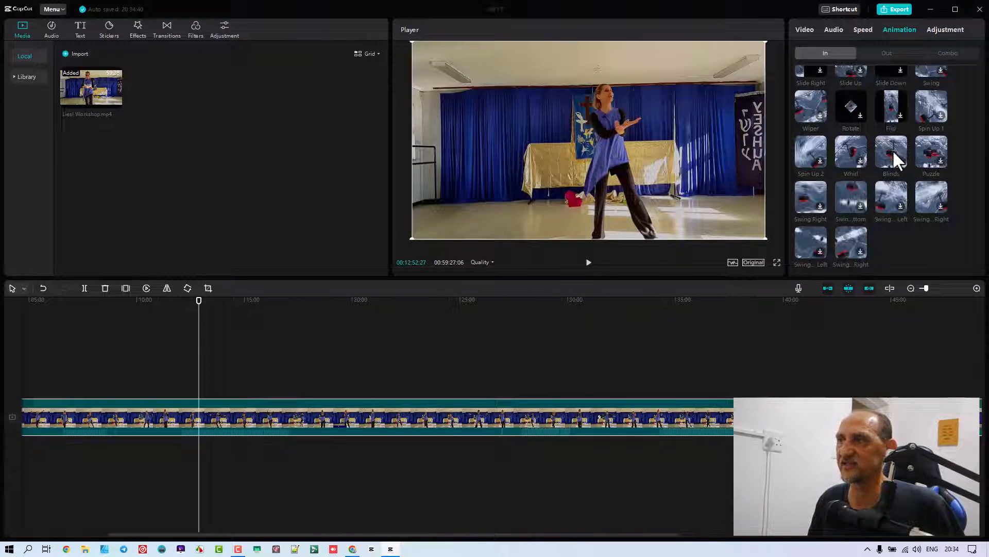
left_click(410, 299)
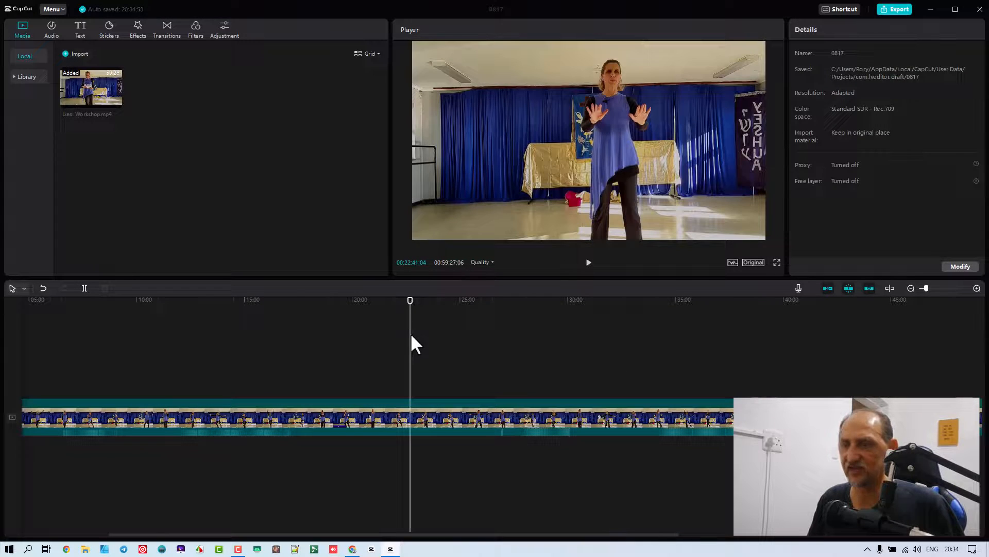
left_click(425, 415)
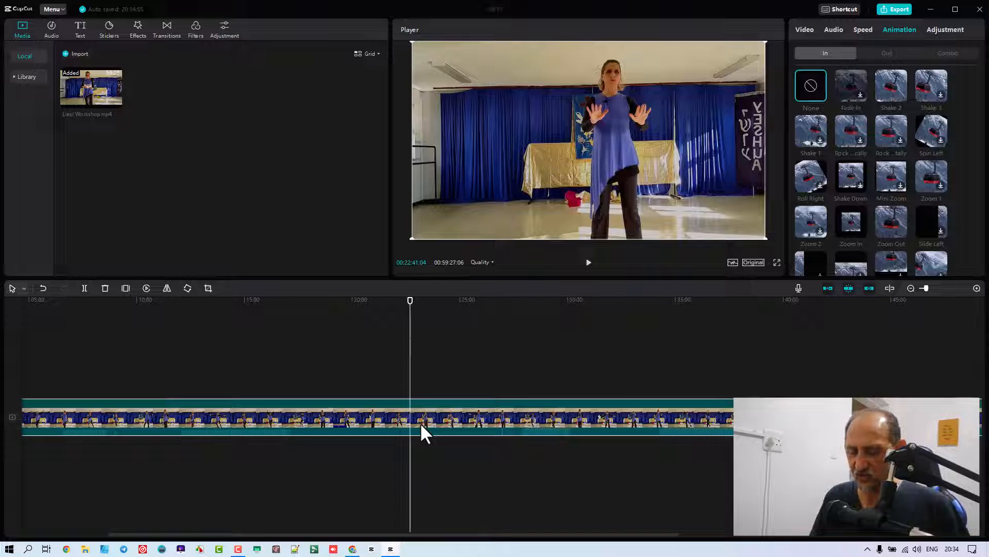
key("ctrl+b")
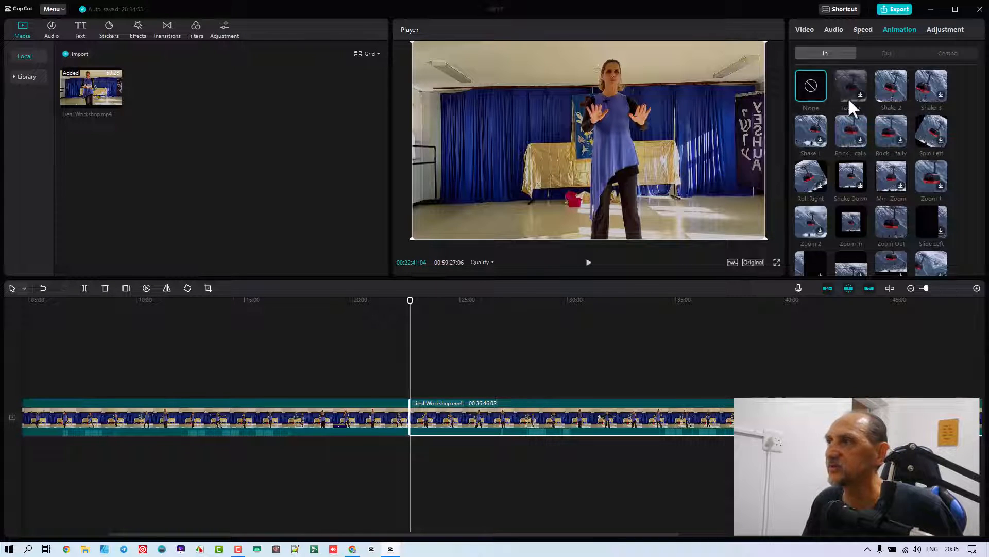
Step: Apply the Fade In animation to the start of the clip segment after the split
scroll(796, 168, "down", 1)
scroll(856, 84, "up", 1)
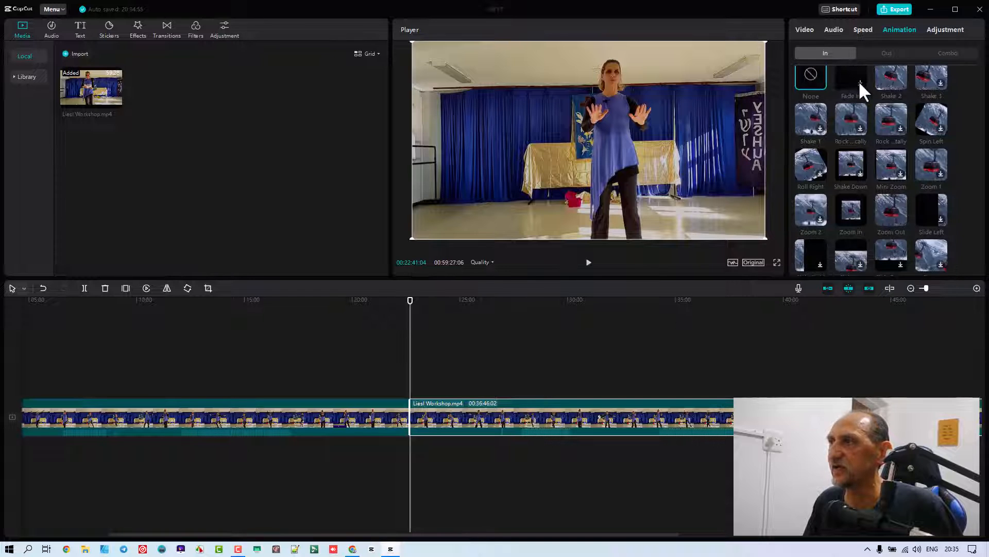
left_click(858, 82)
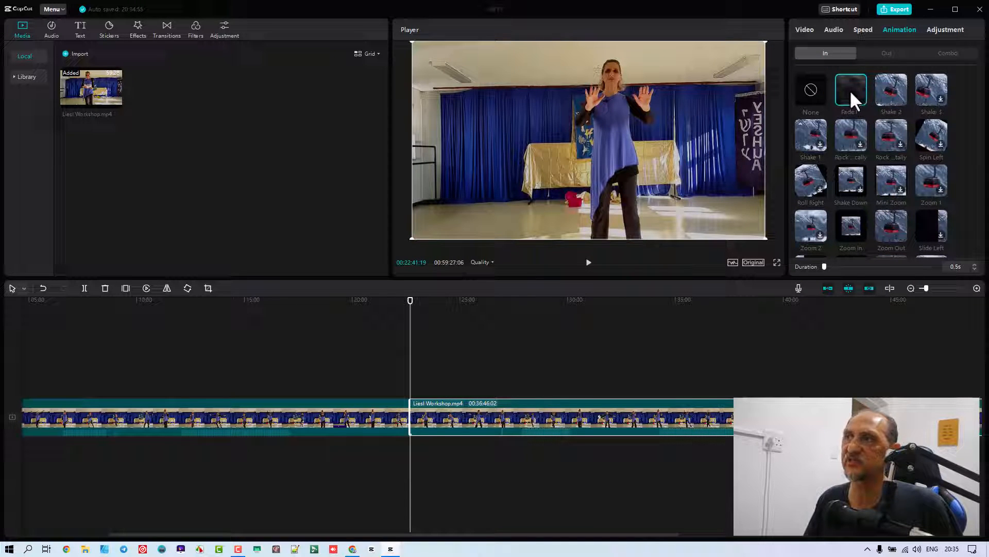
left_click(849, 89)
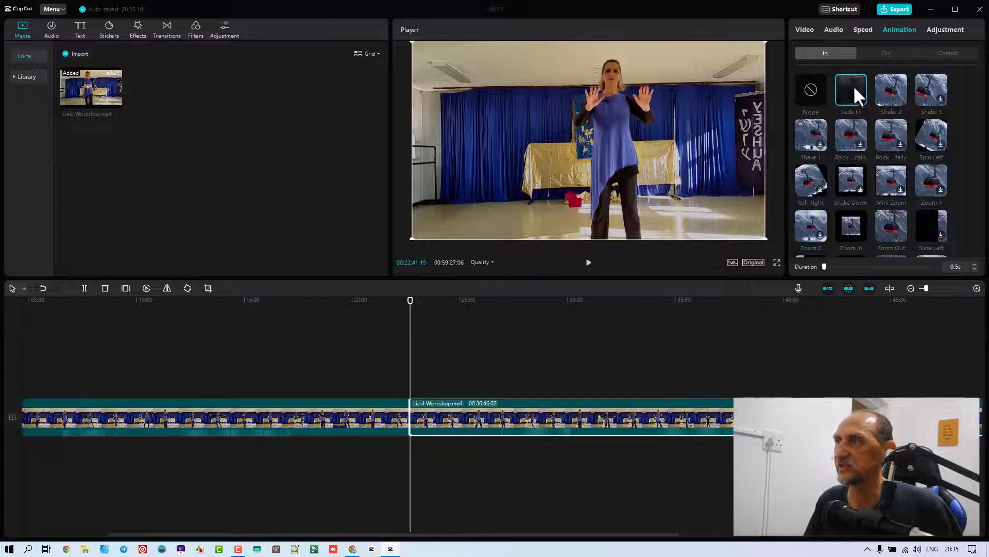
Step: Play back the cut around 00:22:41:04 to preview the Fade In animation, dismissing the performance tips
left_click(404, 301)
key("space")
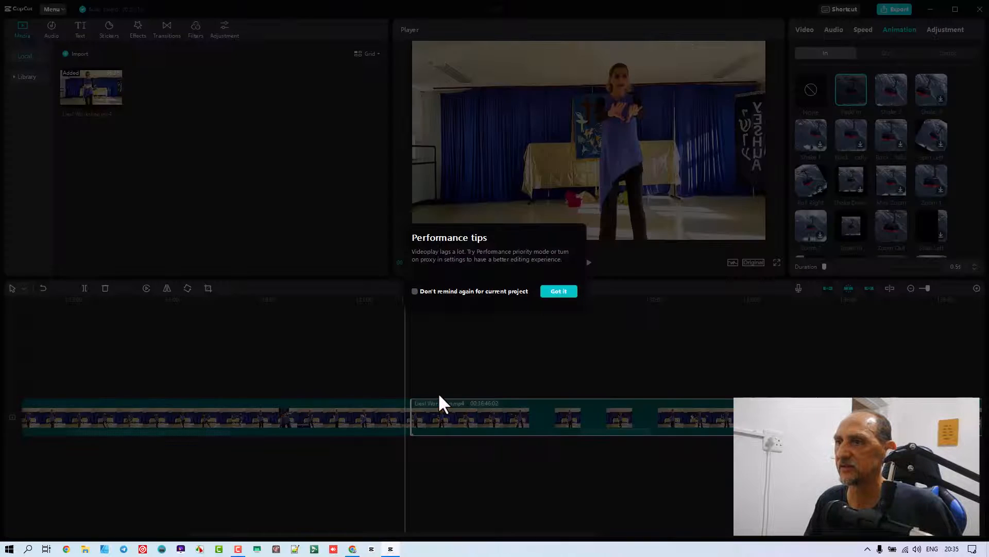
left_click(553, 289)
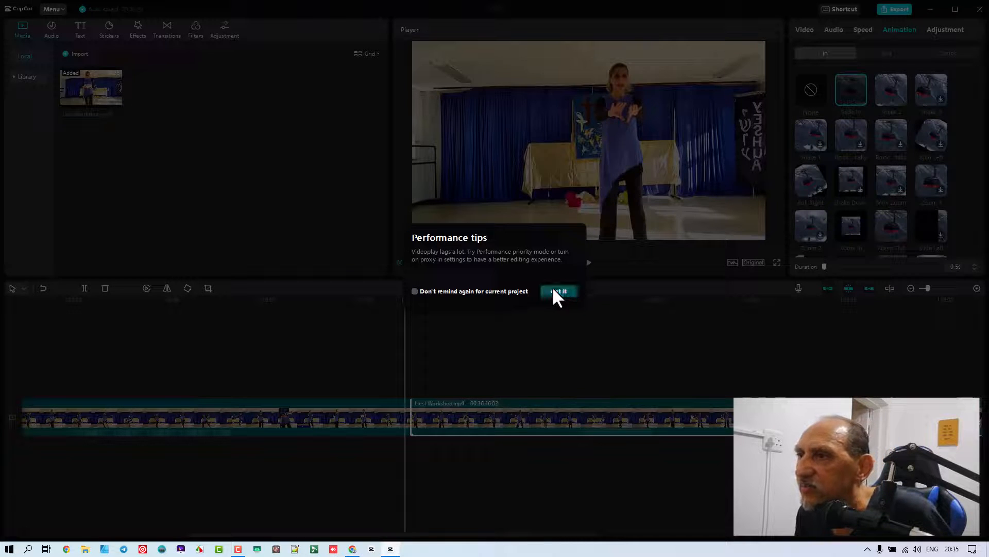
key("space")
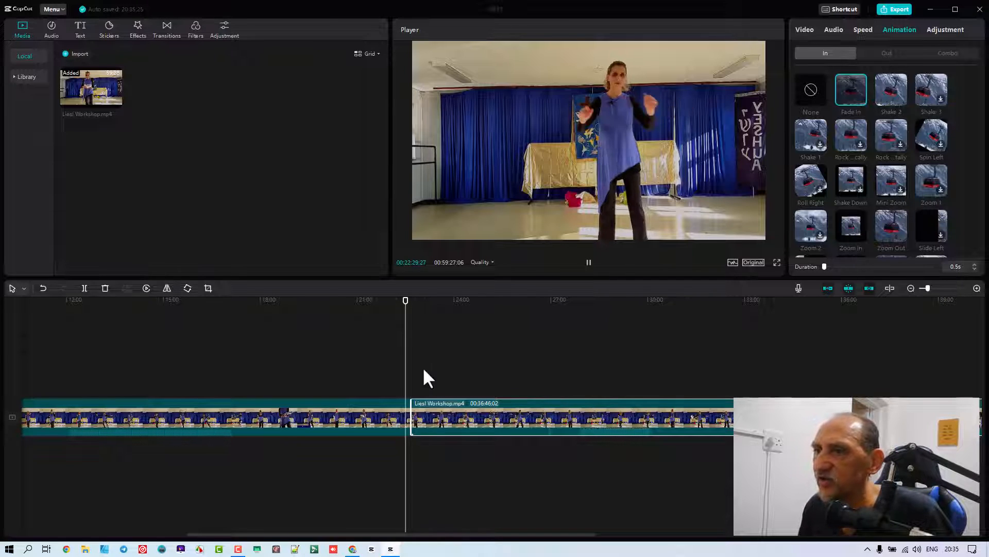
left_click_drag(406, 301, 407, 311)
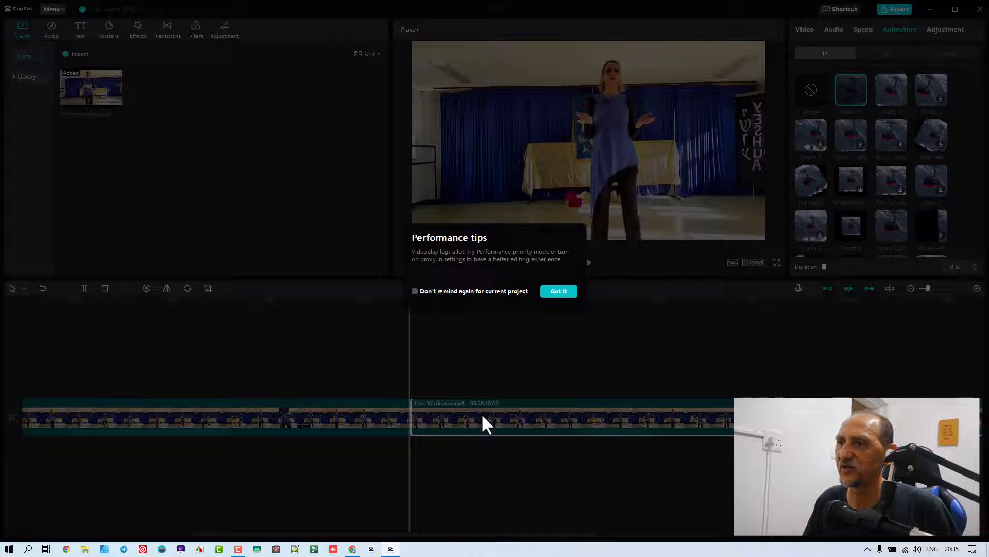
left_click(558, 291)
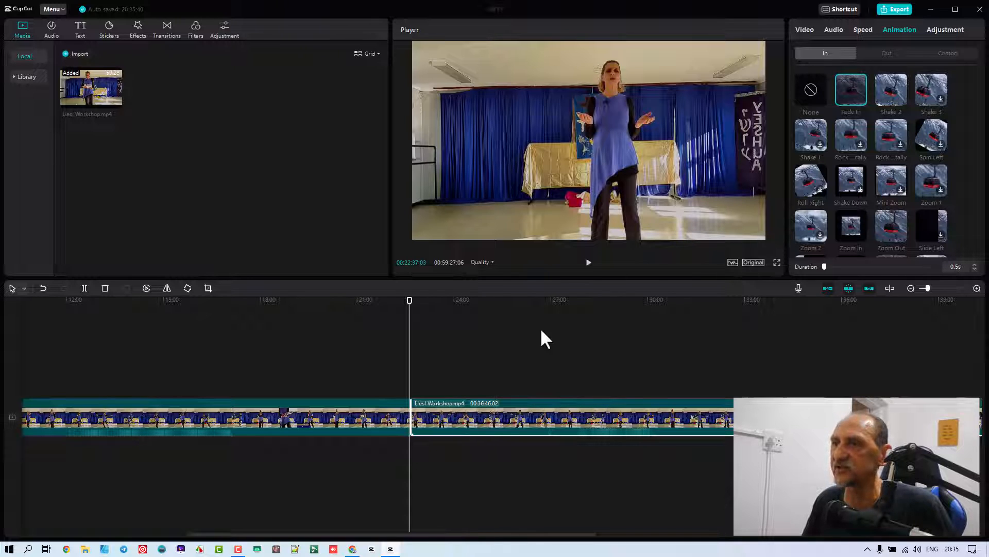
Step: Split the selected segment at 00:27:05:12 and apply the Rotate Out 2 animation to the end of the part before the split
left_click(886, 53)
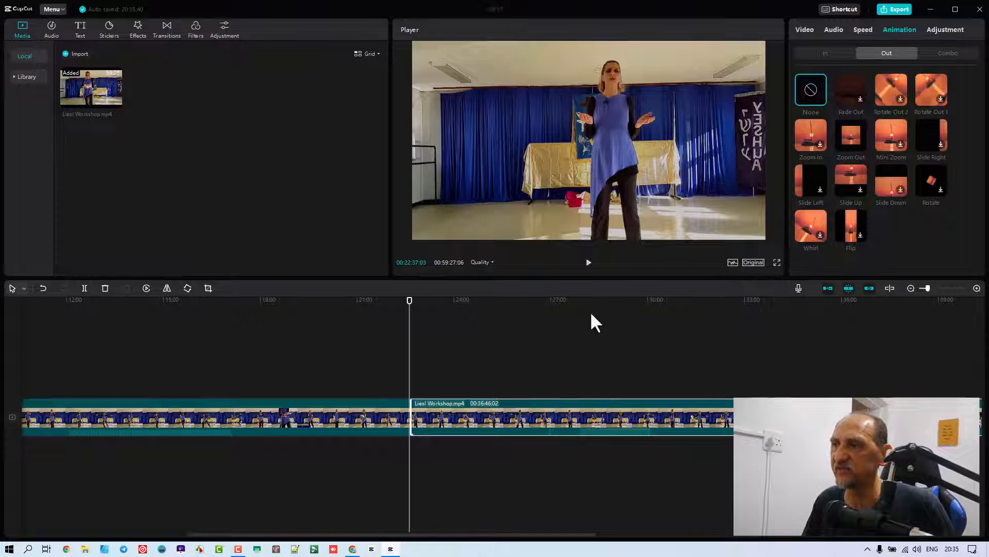
left_click(554, 301)
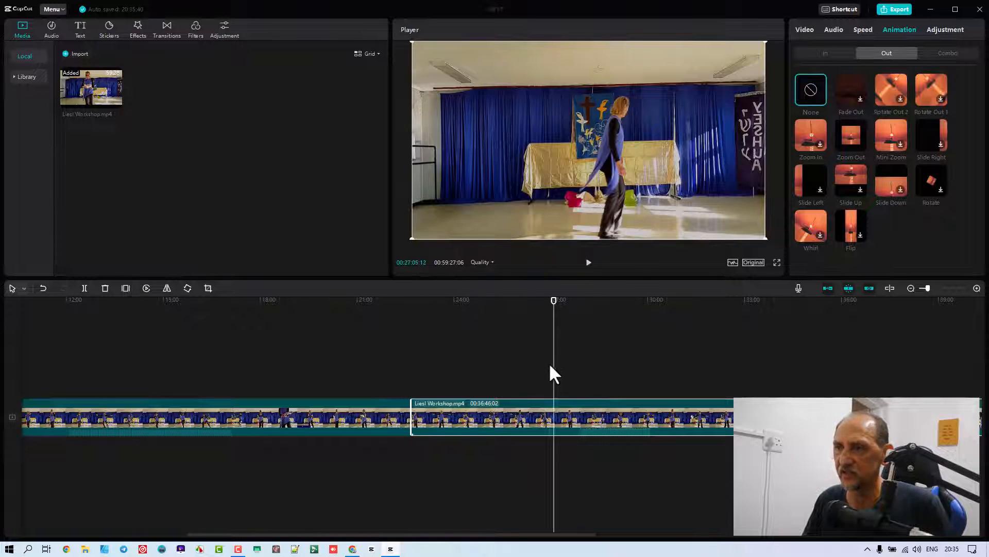
key("ctrl+b")
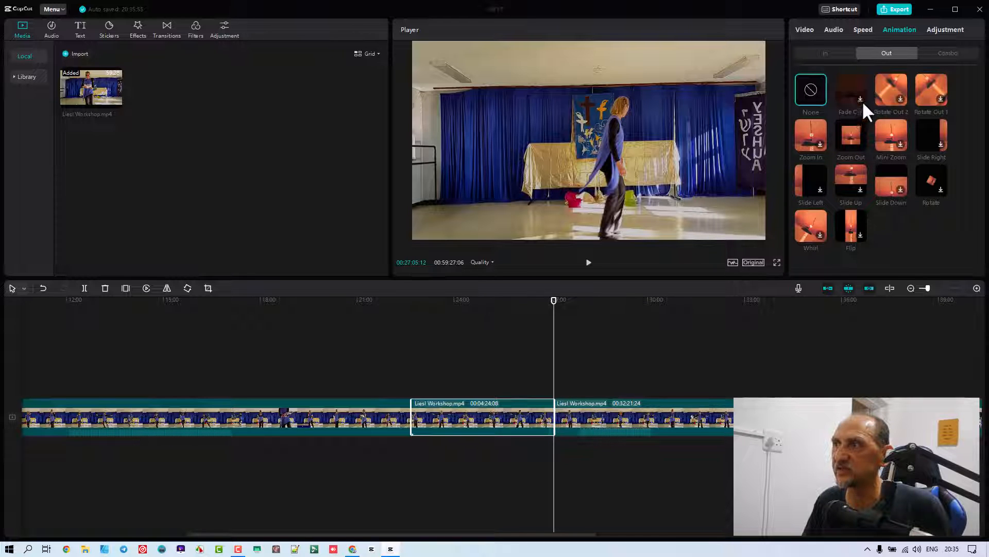
left_click(886, 97)
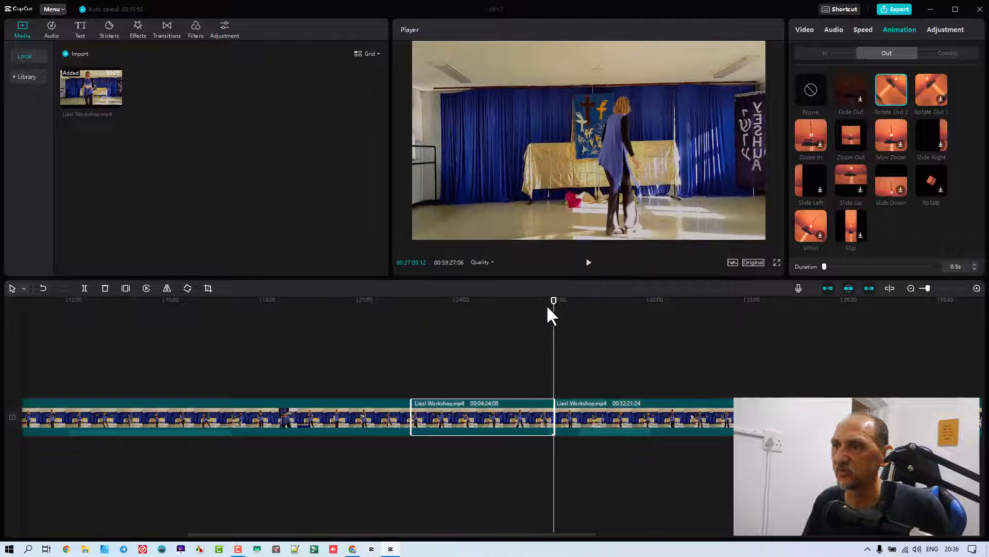
Step: Play back the cut around 00:27:05:12 to preview the Rotate Out 2 animation, dismissing the performance tips
left_click(547, 302)
key("space")
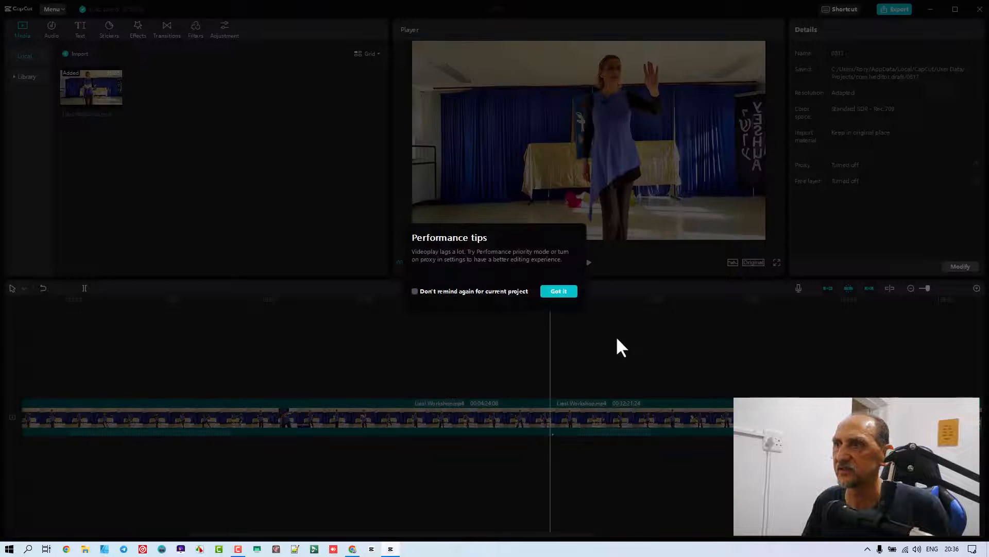
left_click(567, 294)
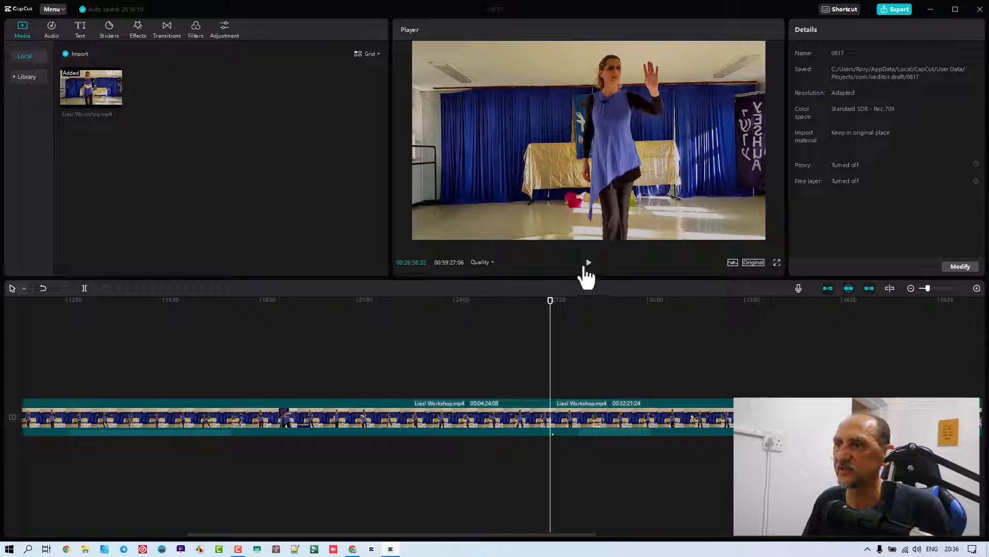
left_click(586, 266)
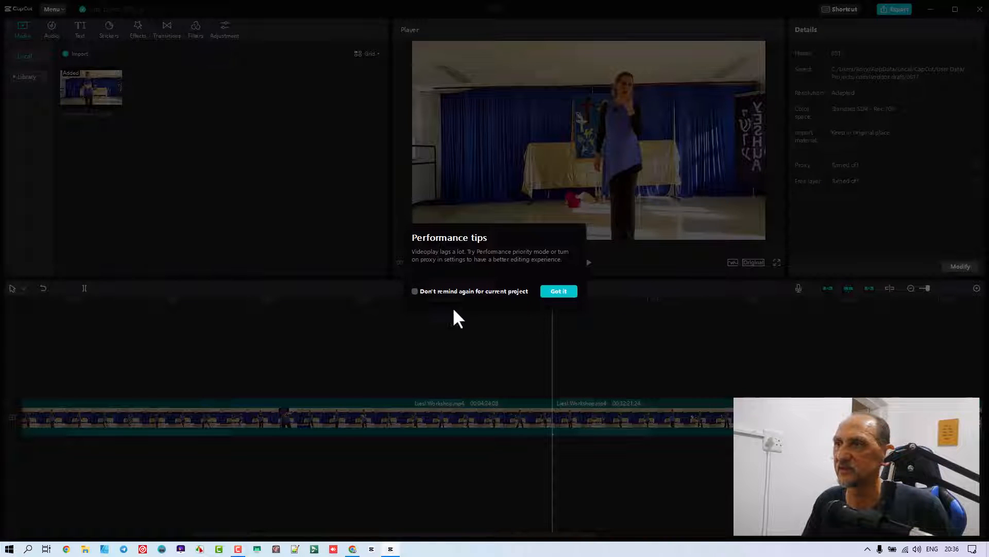
left_click(552, 288)
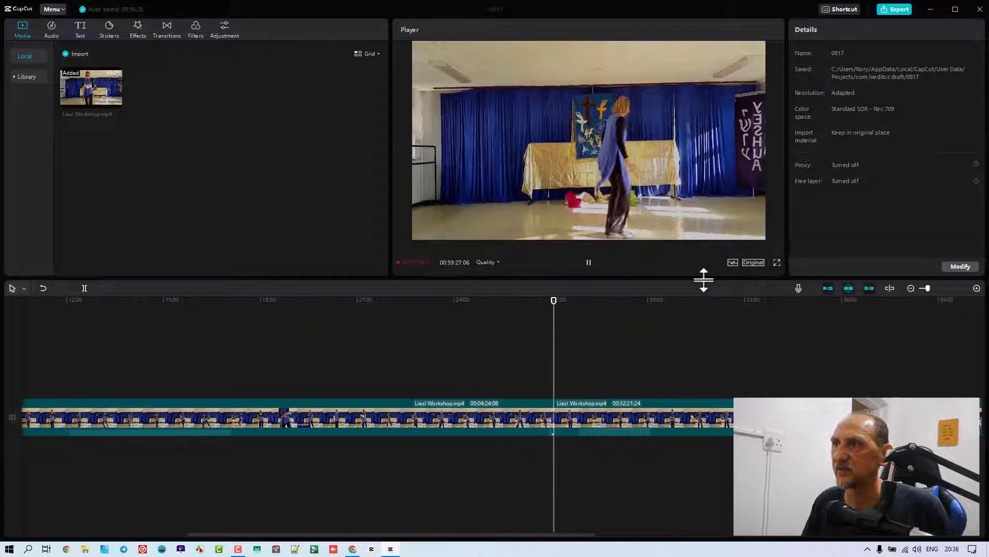
key("space")
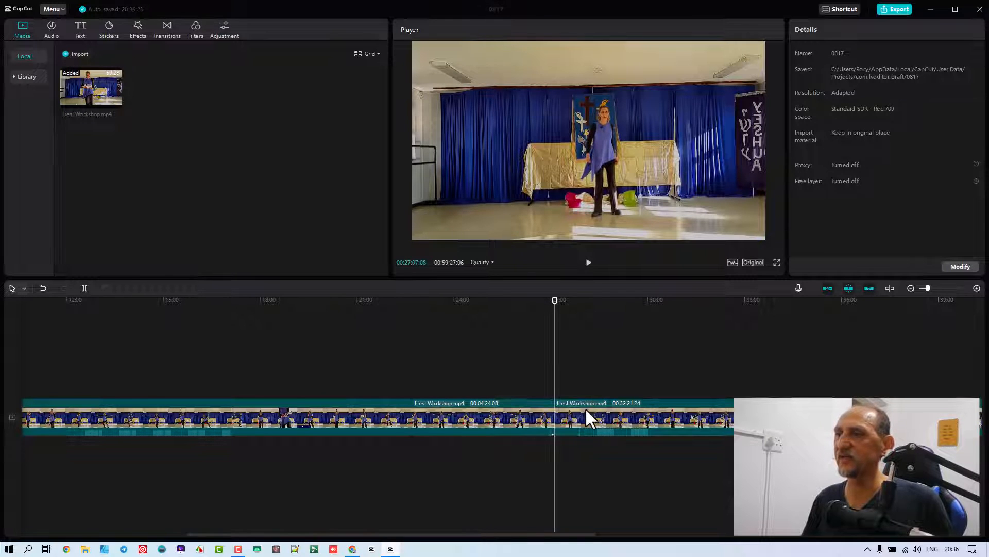
Step: View the Combo animations and the adjustment settings available for the last clip segment
left_click(585, 407)
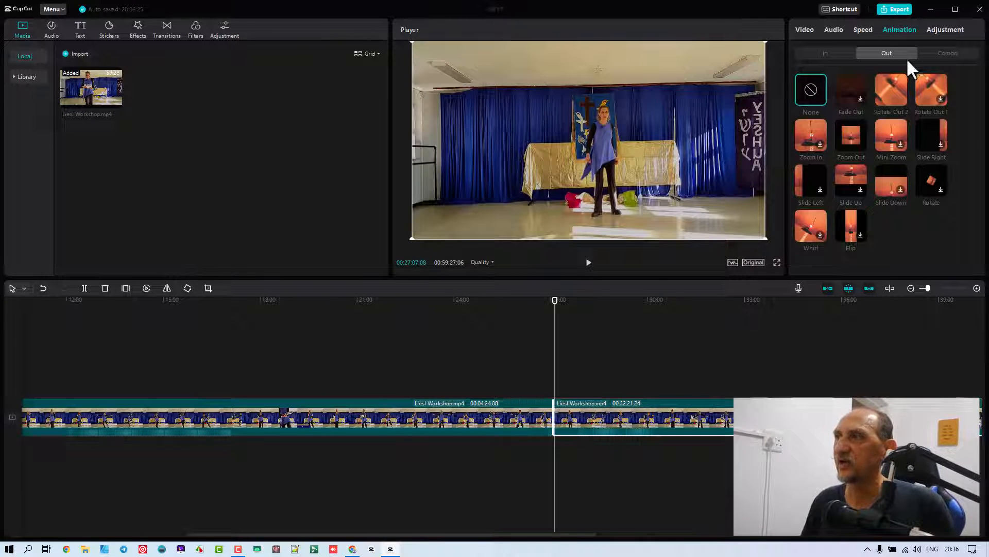
left_click(960, 51)
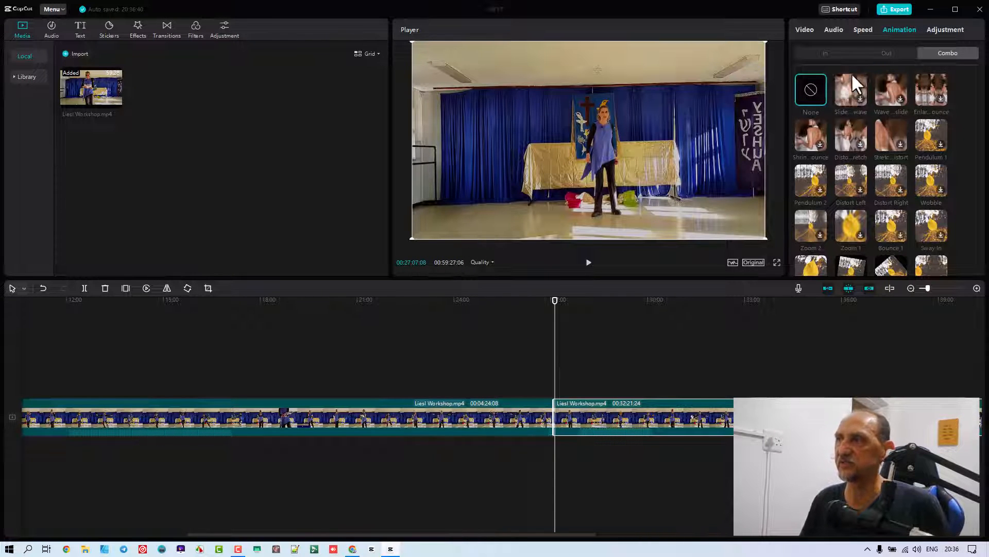
left_click(937, 29)
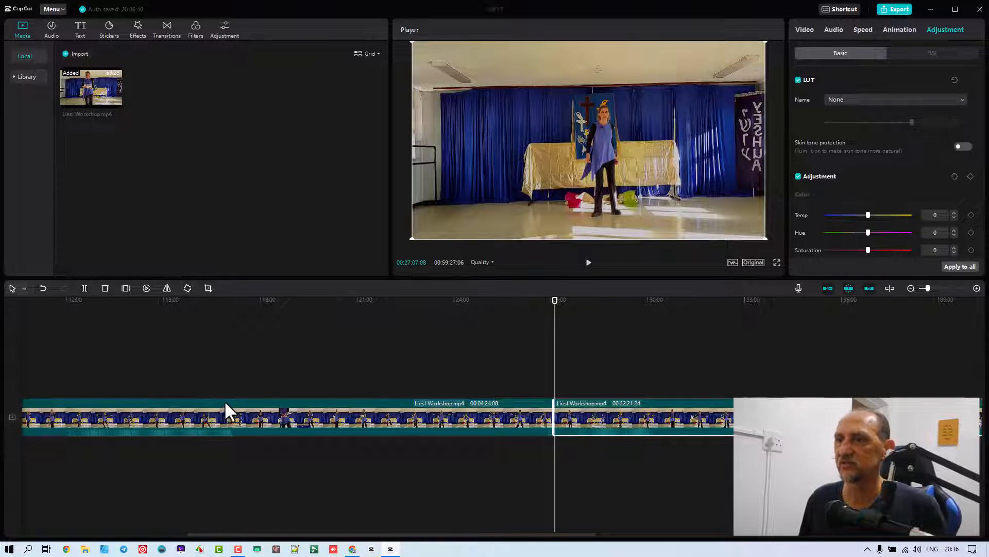
Step: Delete the two clip segments that follow the cut at 00:22:41:04
left_click(520, 419)
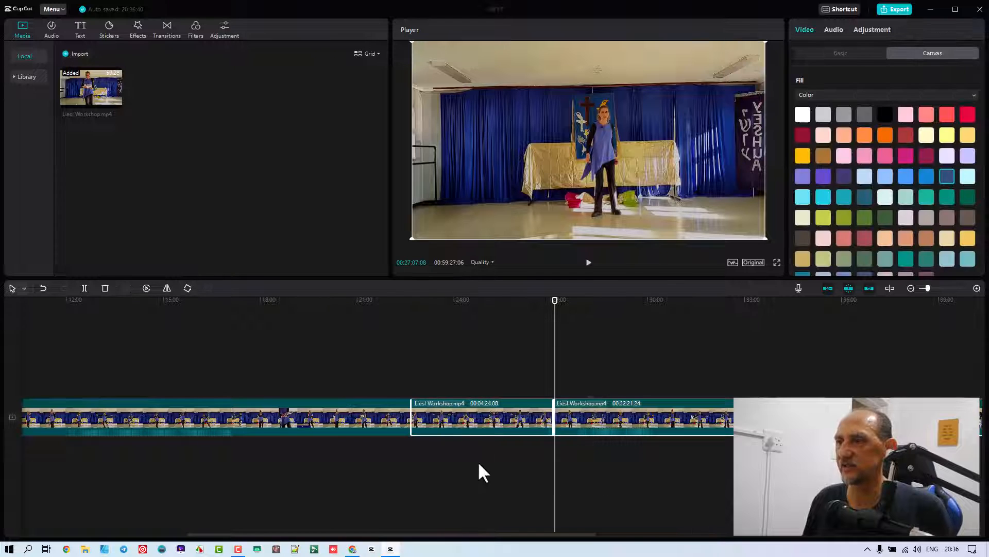
key("Delete")
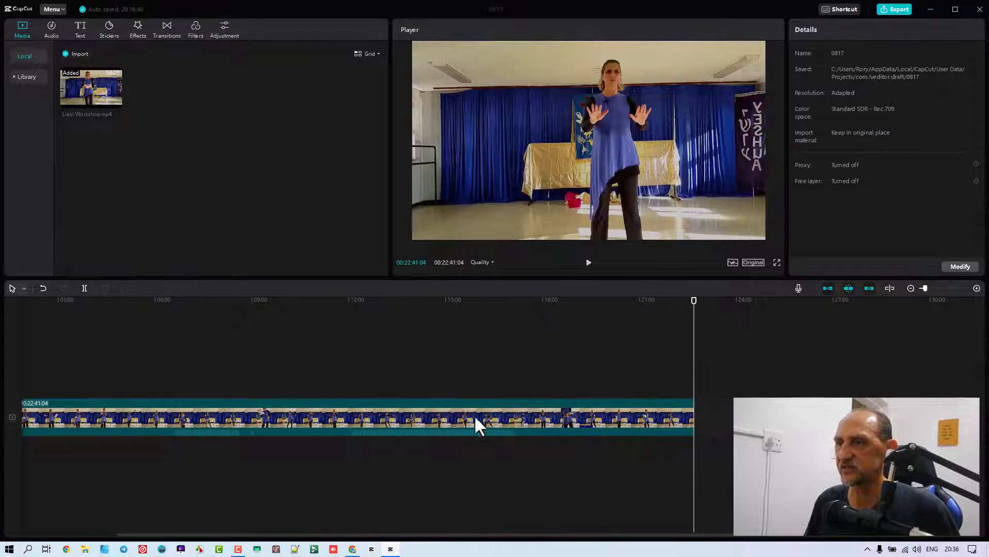
Step: Place the playhead at 00:19:19:07 and examine the LUT choices in the remaining clip's basic adjustments
left_click(582, 406)
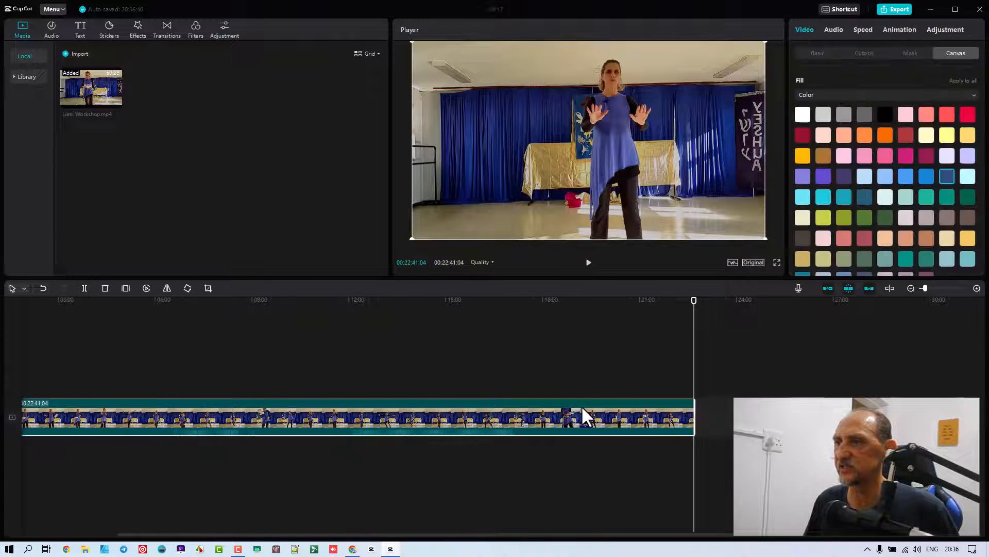
left_click(585, 300)
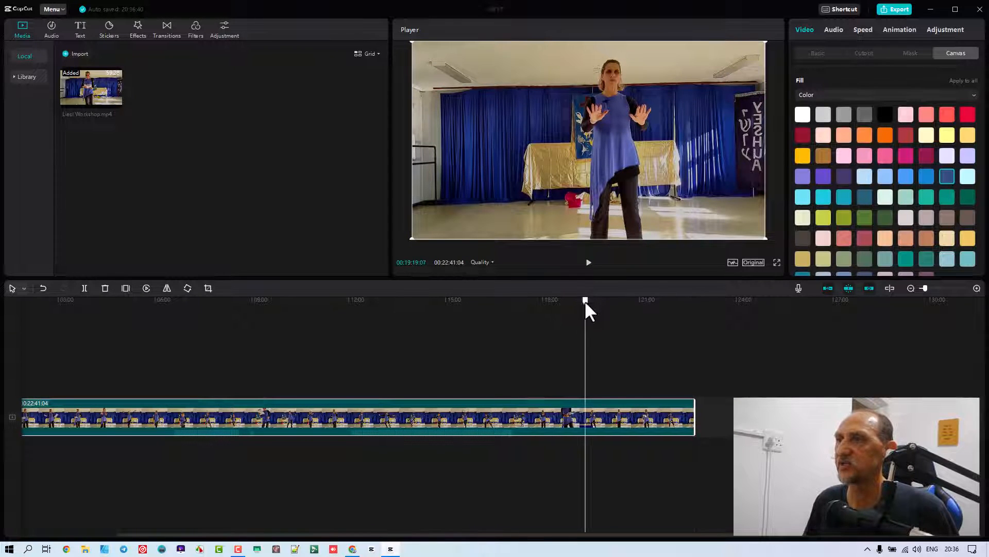
left_click(935, 29)
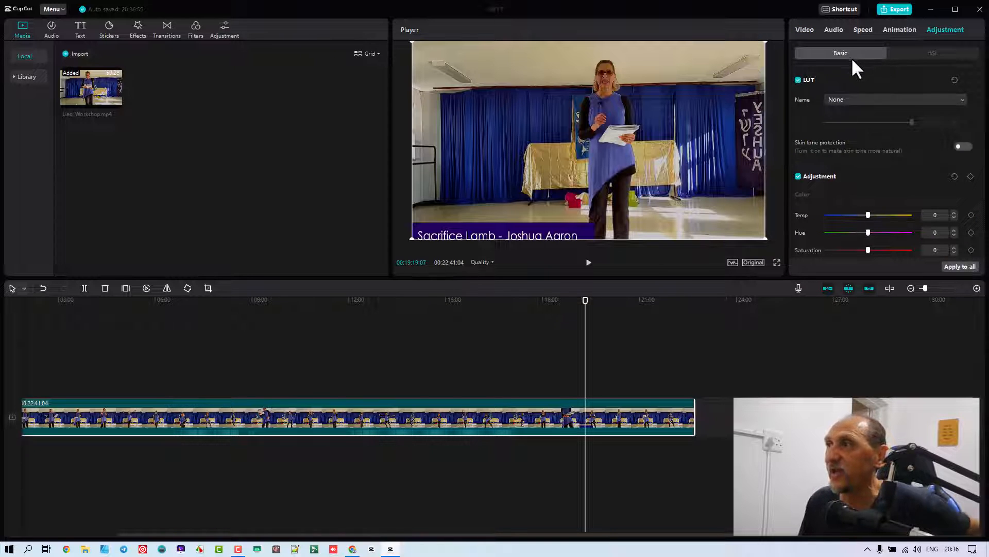
left_click(875, 101)
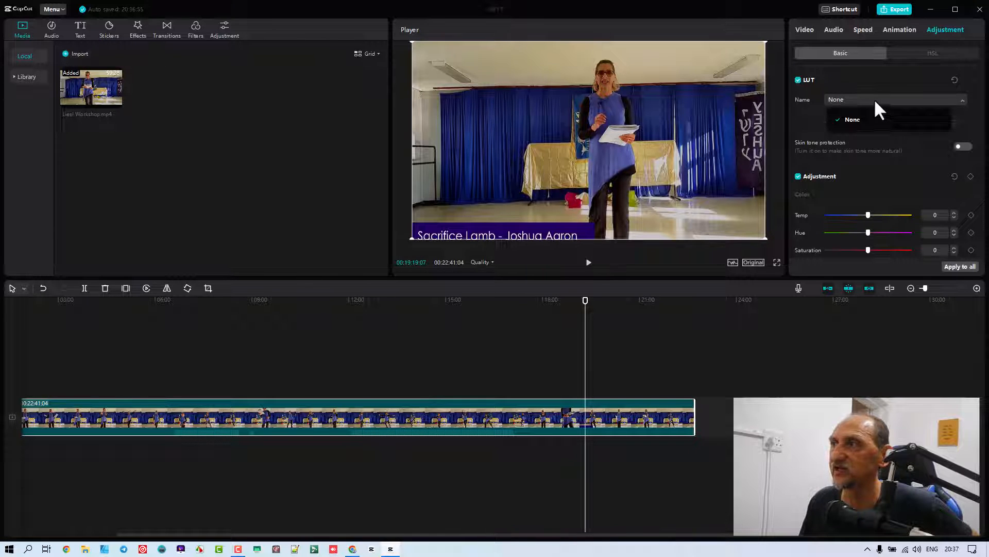
left_click(858, 80)
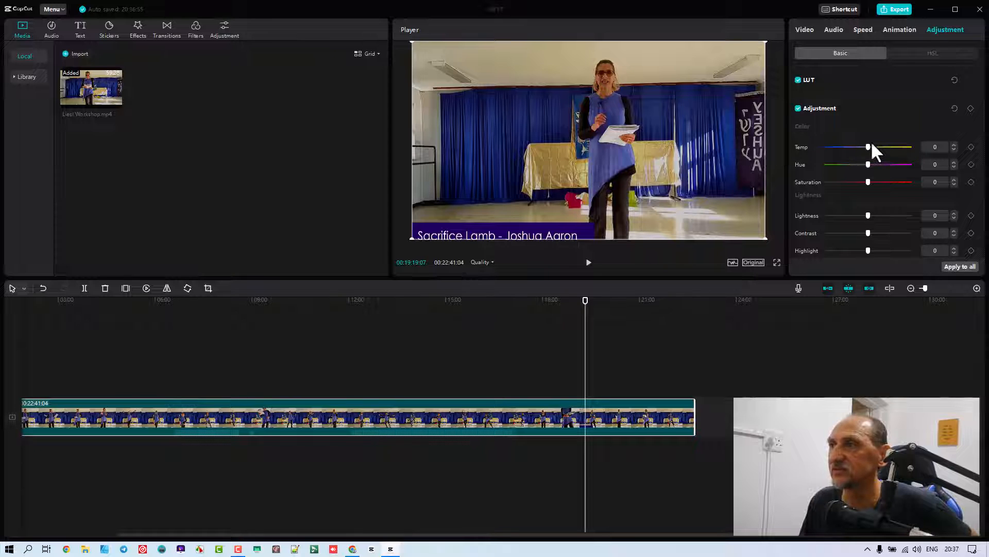
Step: Try Temp 11, Sharpen 9 and Vignette 18 on the clip, and reset the adjustment settings
mouse_move(870, 147)
left_mouse_down()
mouse_move(900, 149)
mouse_move(829, 162)
mouse_move(877, 149)
left_mouse_up()
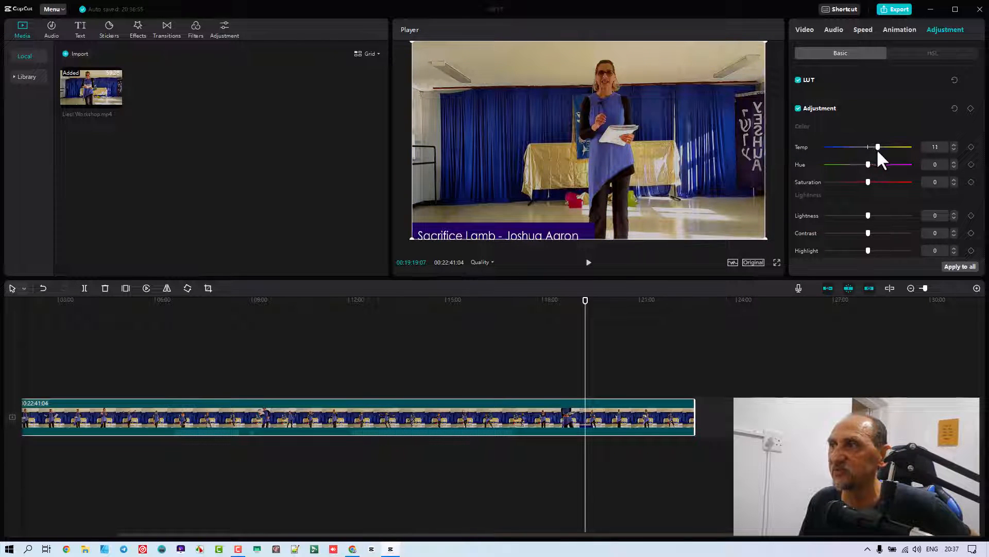
scroll(871, 180, "down", 3)
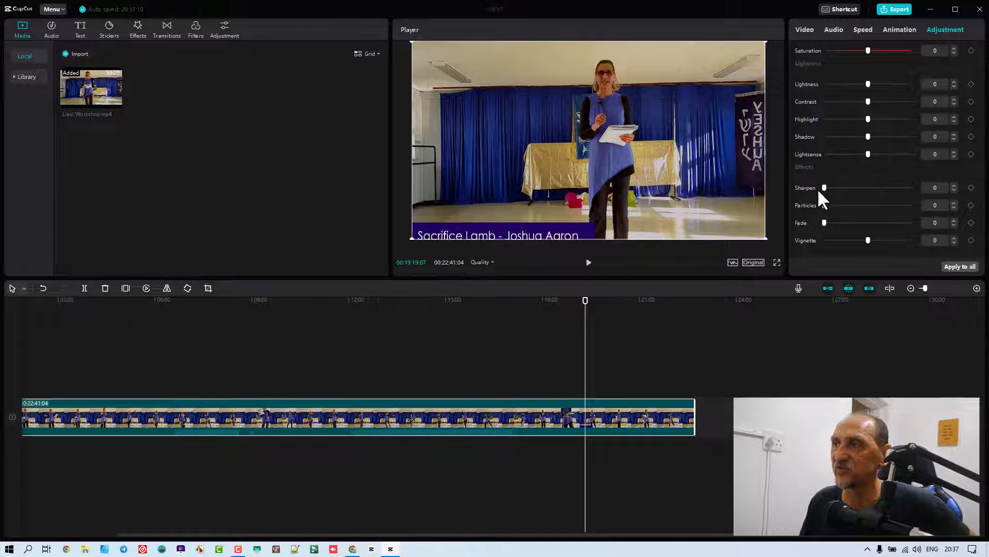
left_click(833, 192)
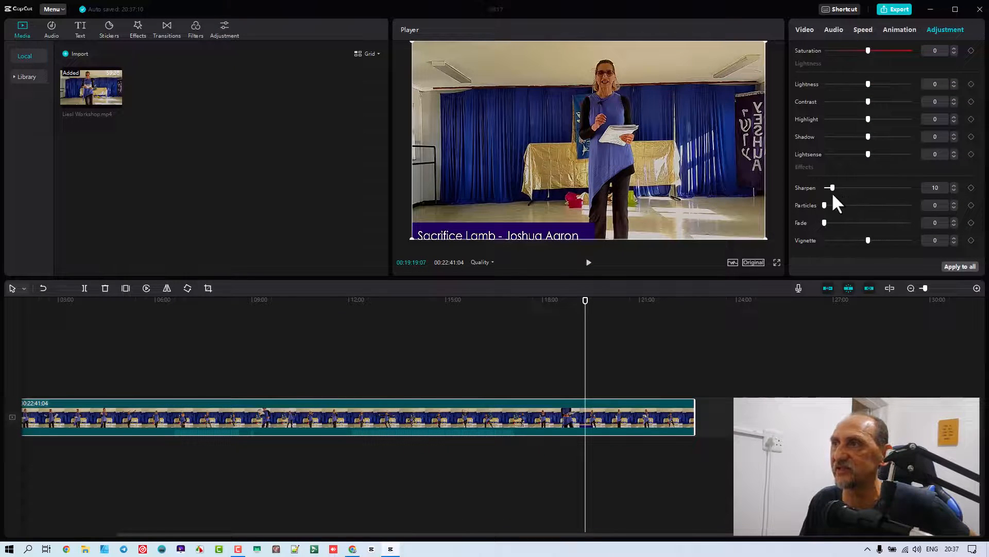
left_click_drag(870, 239, 883, 246)
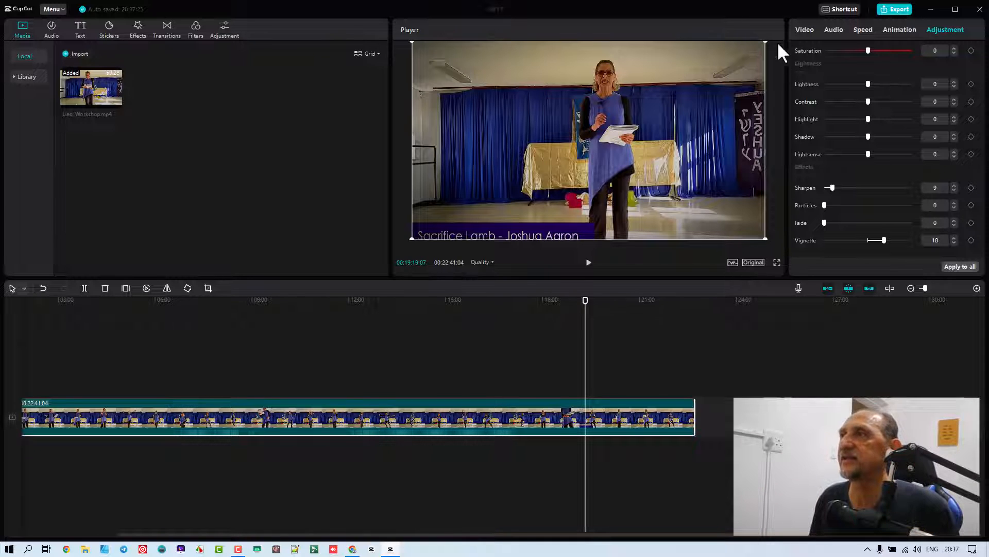
scroll(927, 103, "up", 3)
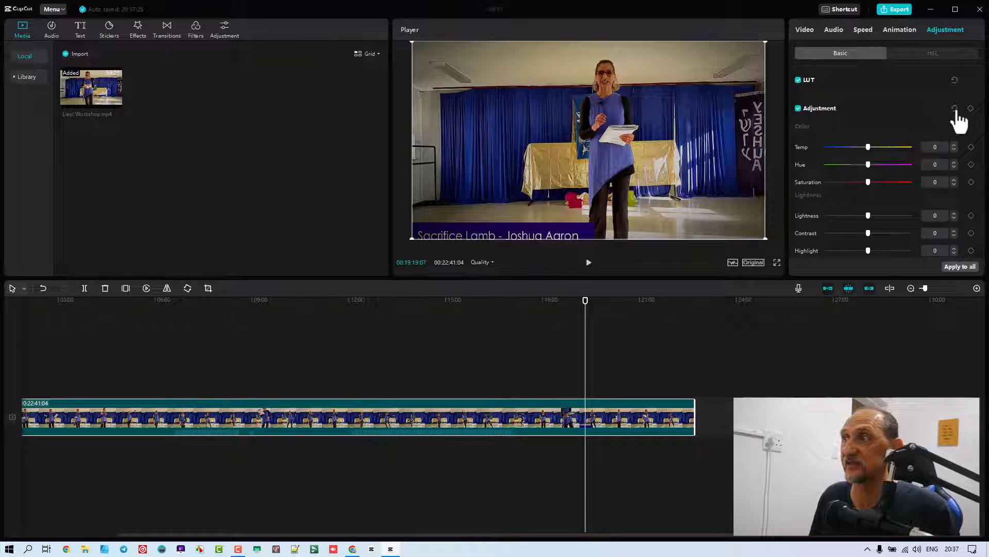
left_click(954, 109)
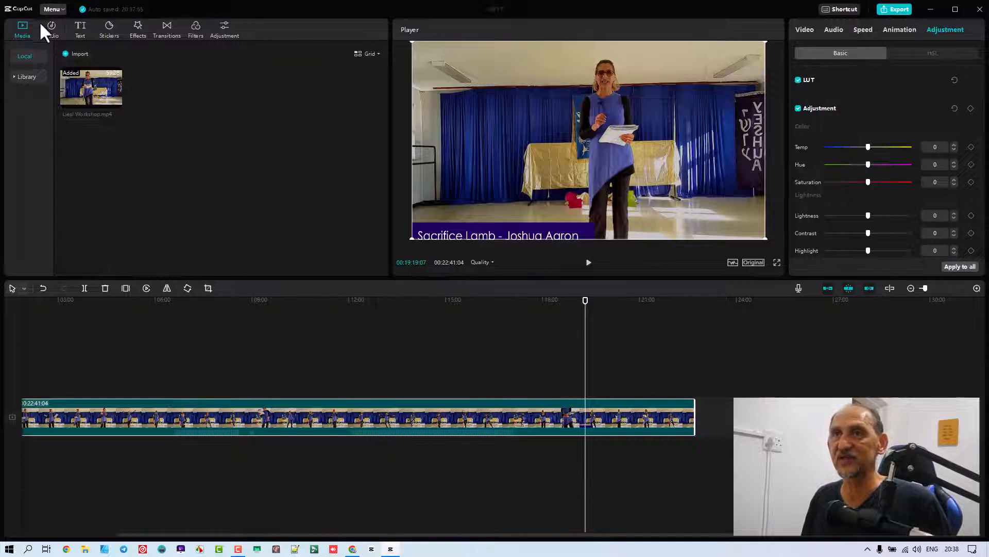
Step: Browse the music library through the Pop, Beats and Travel tracks, and return to the Vlog category
left_click(55, 25)
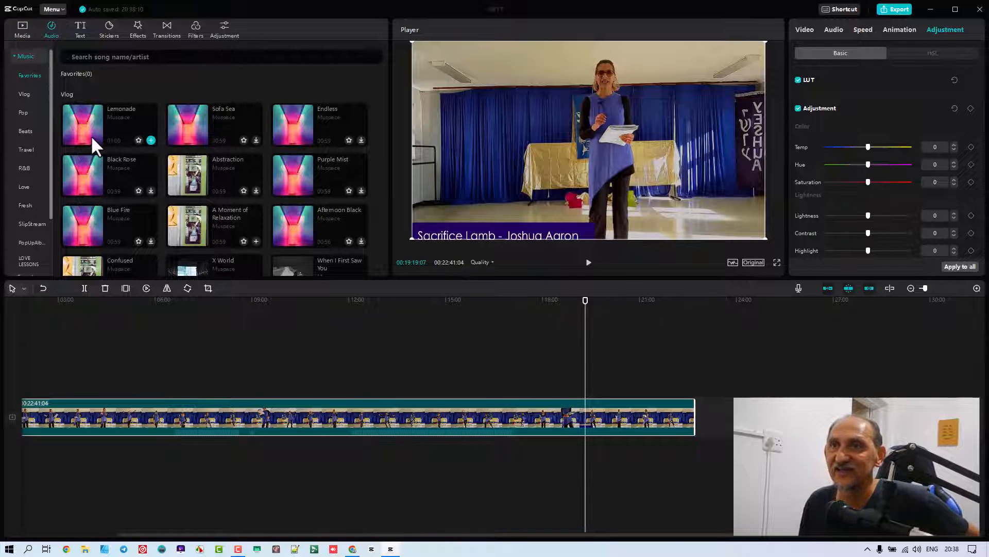
scroll(289, 169, "down", 10)
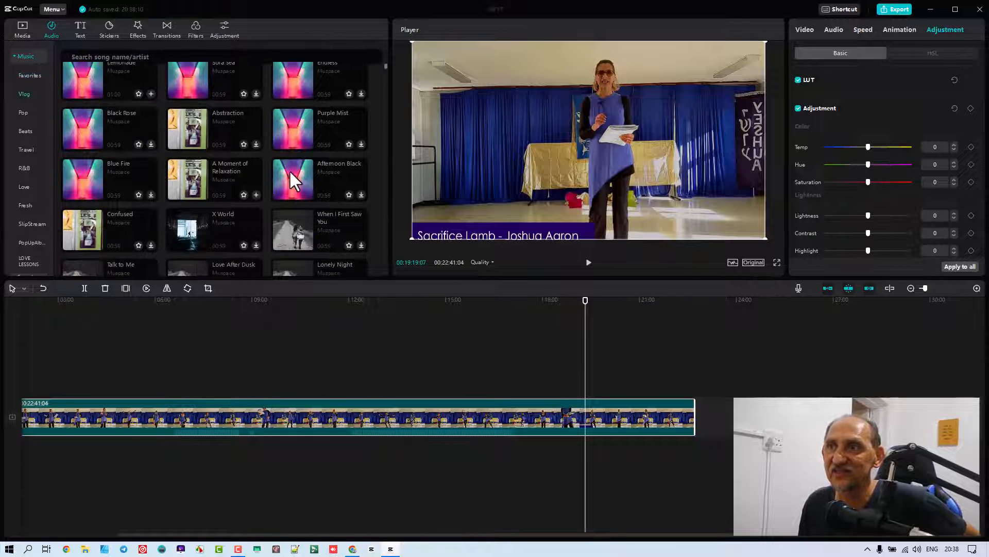
scroll(297, 156, "down", 10)
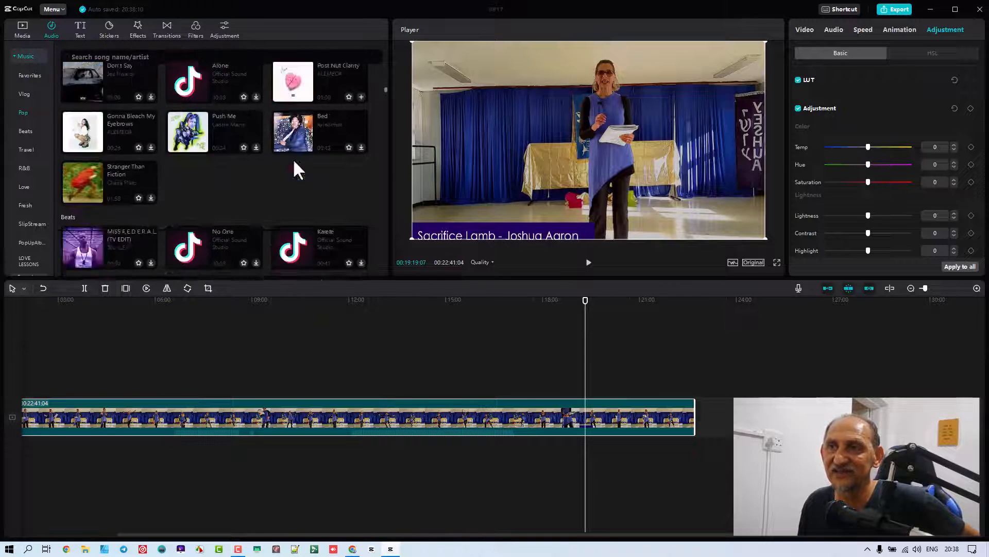
scroll(285, 164, "down", 5)
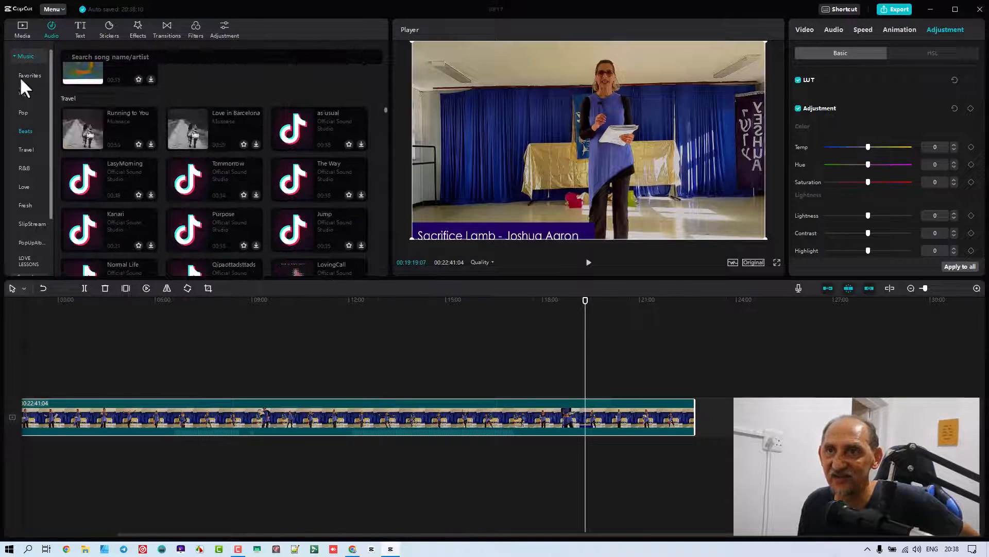
left_click(21, 94)
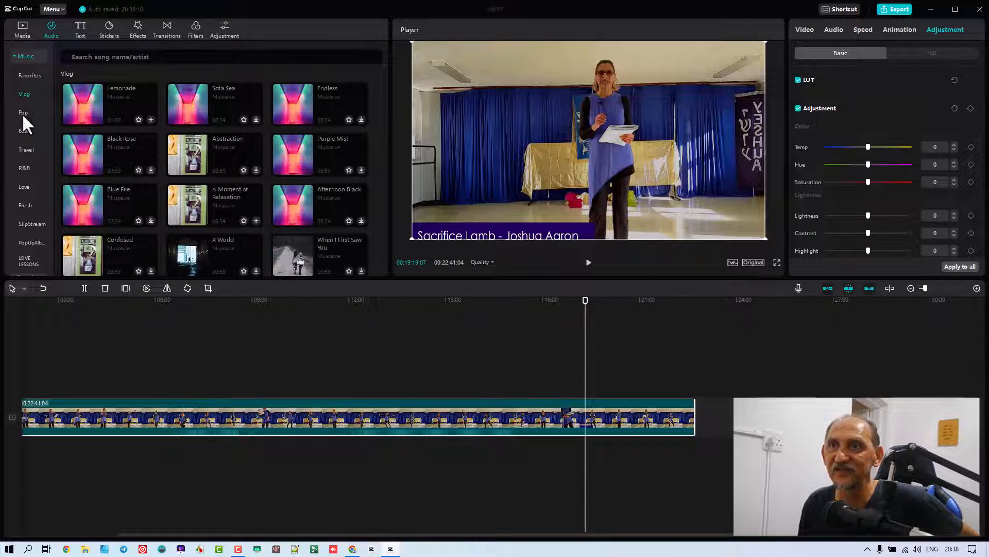
Step: Examine the Pop music, the TikTok audio source, and the Performance and Laugh sound effects in the audio library
left_click(23, 112)
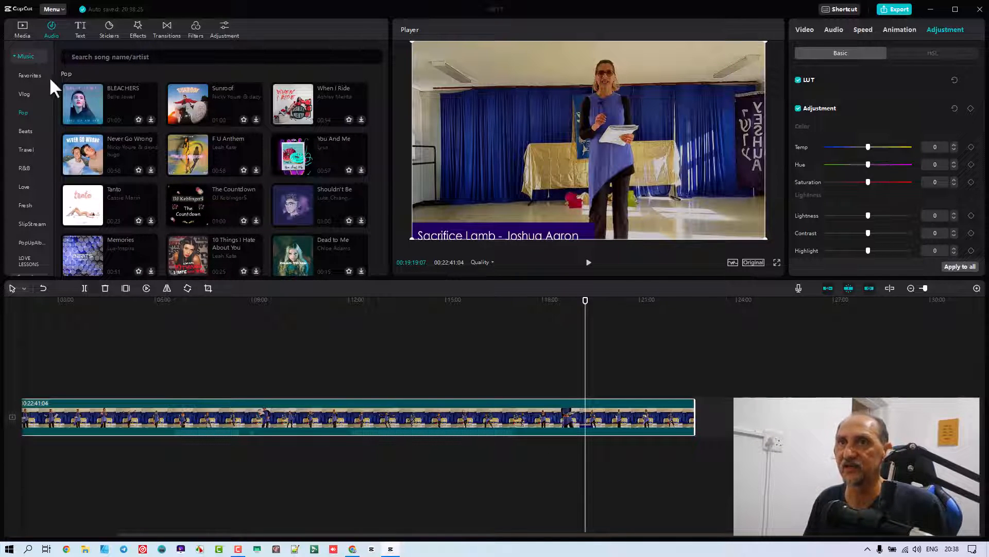
left_click(81, 28)
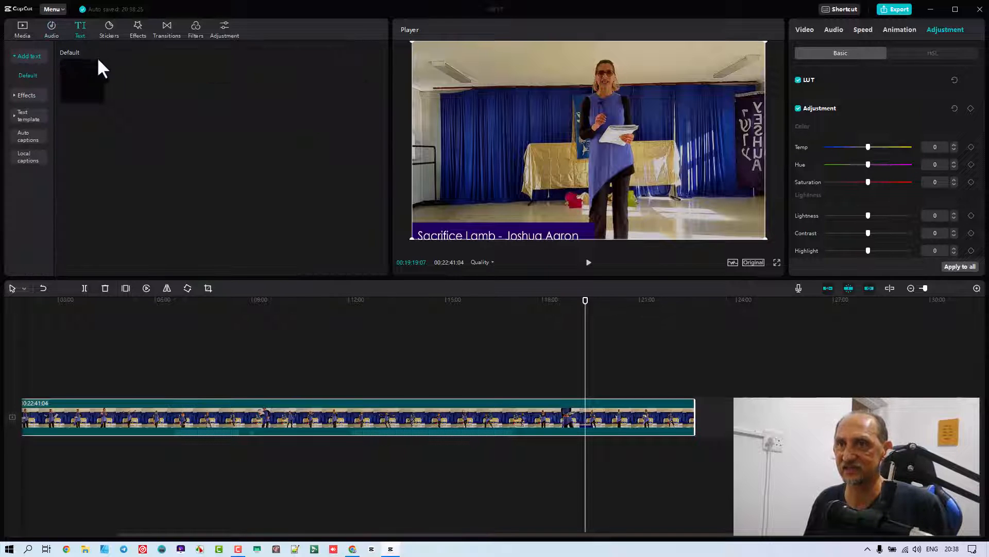
left_click(49, 31)
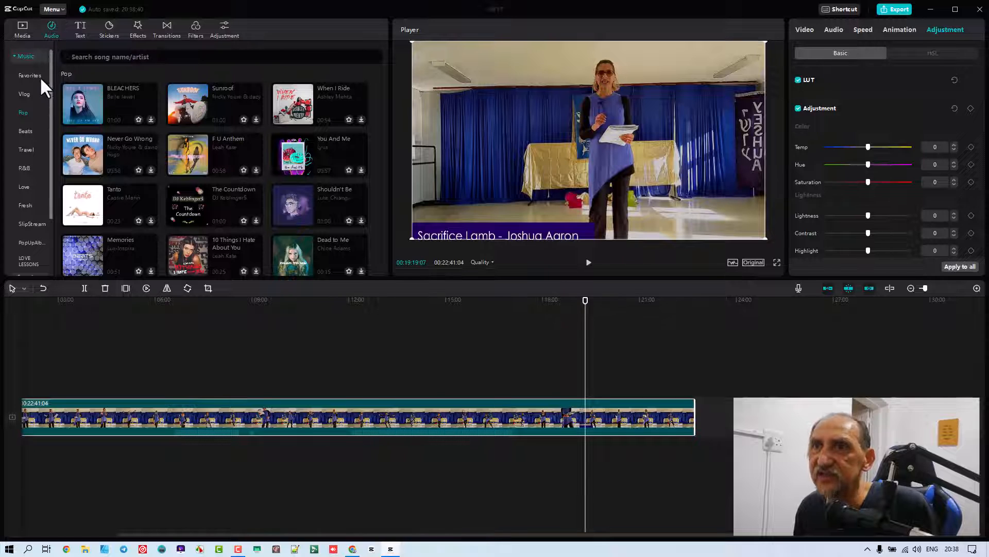
left_click(11, 54)
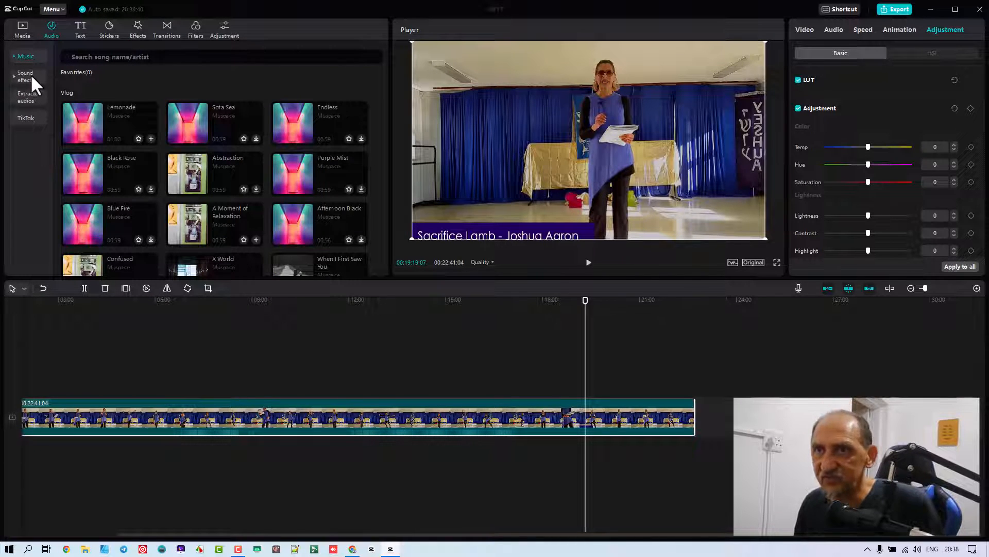
left_click(26, 115)
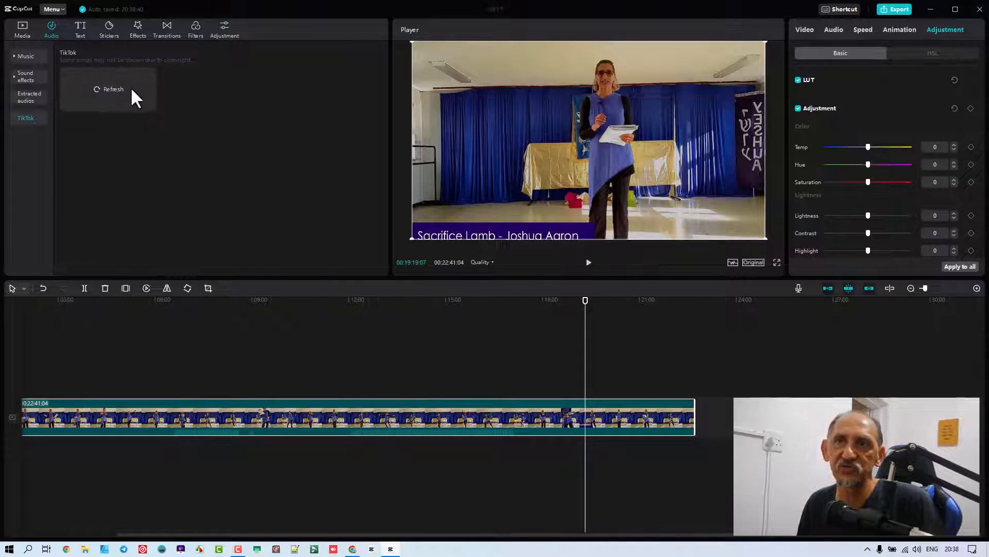
left_click(29, 78)
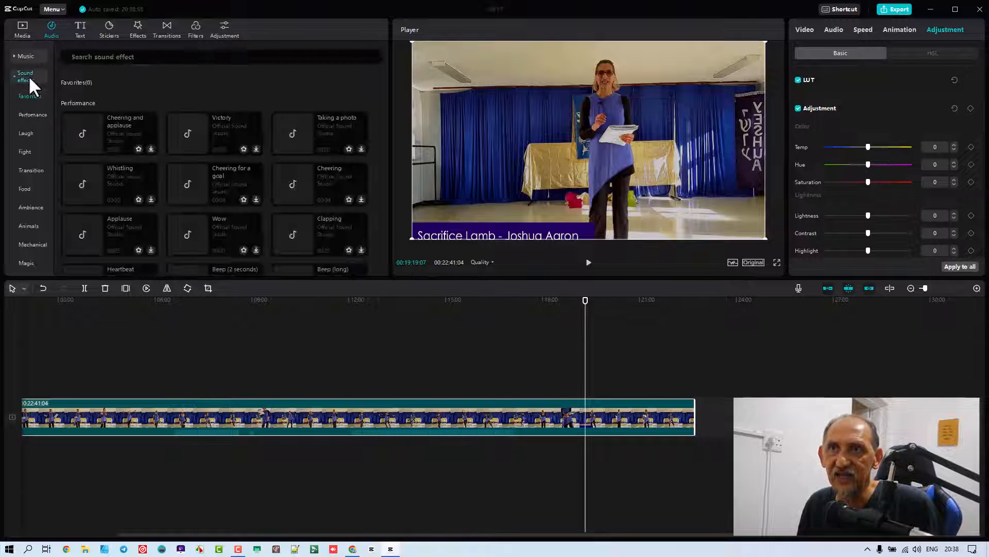
scroll(187, 168, "down", 5)
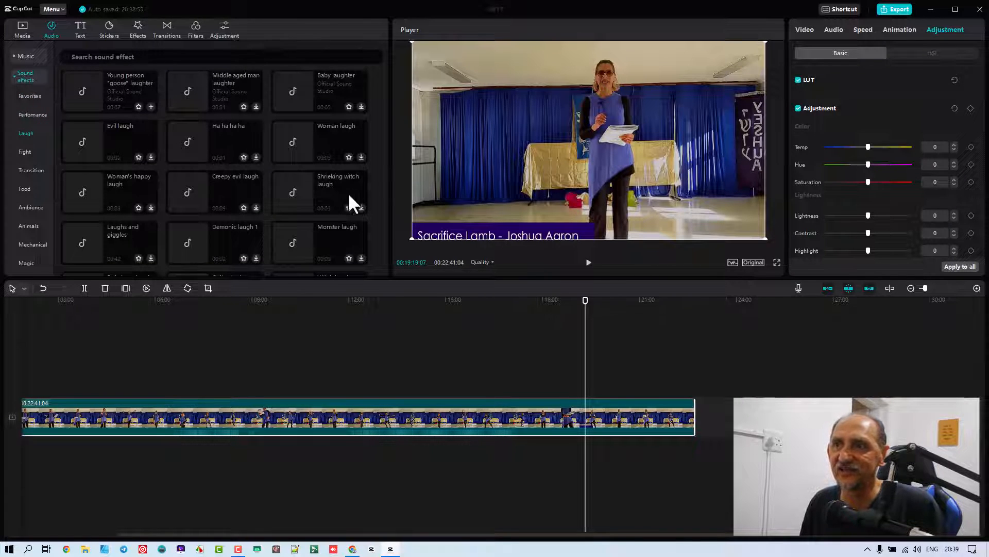
scroll(341, 209, "down", 1)
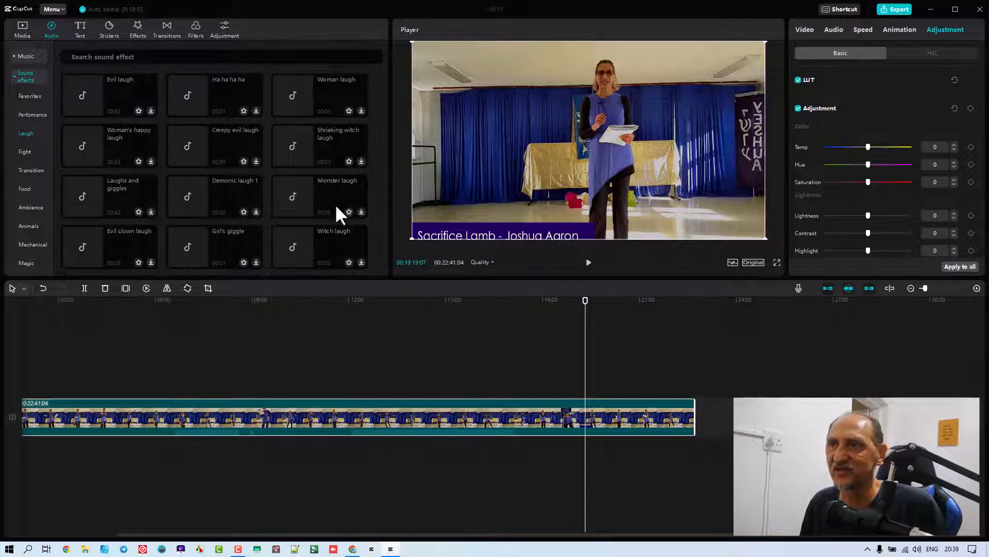
scroll(334, 203, "up", 6)
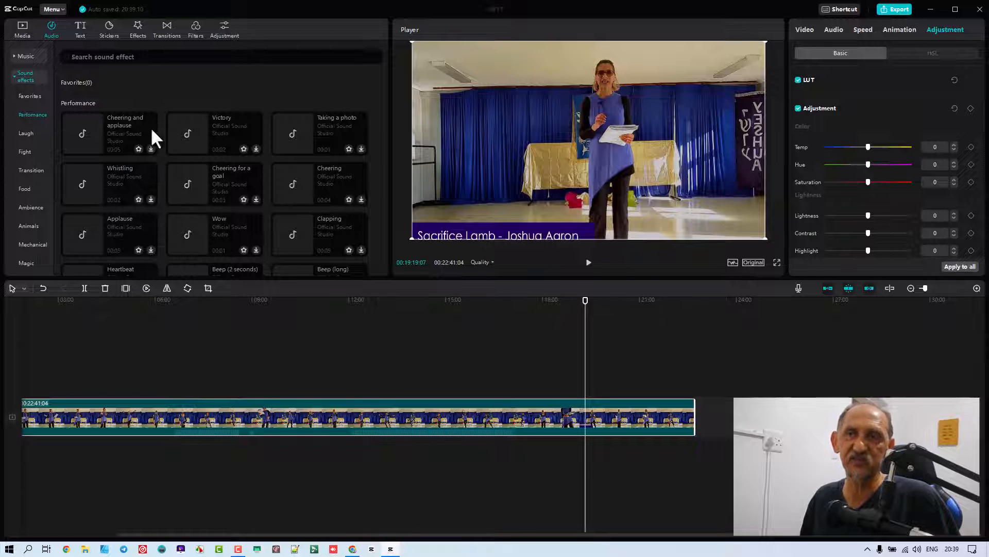
Step: Add a default text clip above the video at about 05:00, extend it to about 07:40, and place the playhead at 00:05:47:16
left_click(81, 30)
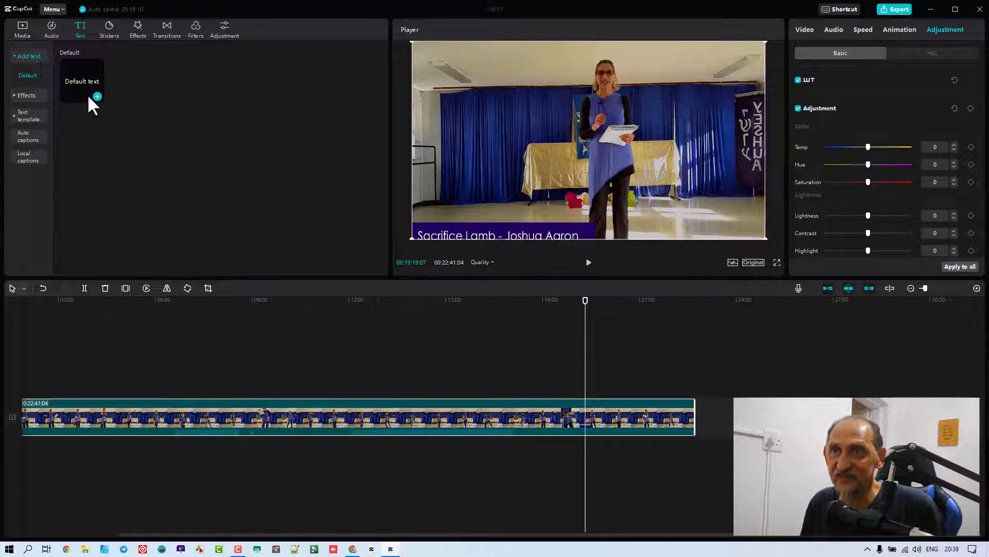
left_click_drag(87, 86, 123, 390)
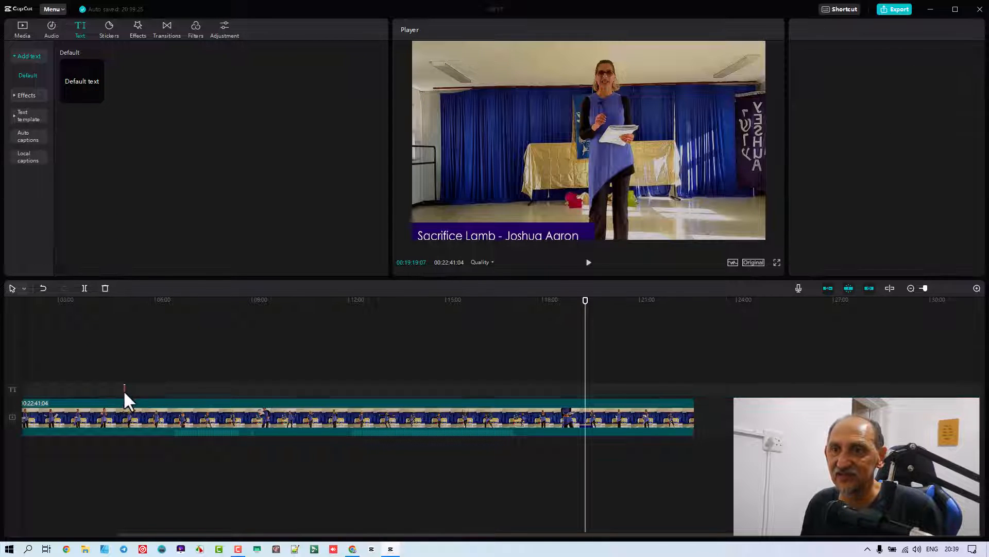
left_click(115, 305)
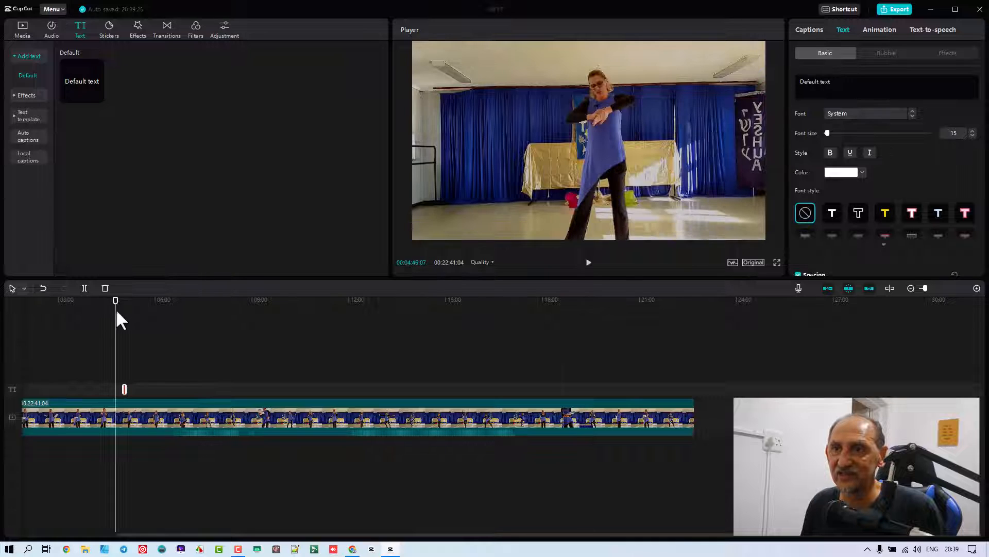
scroll(172, 366, "up", 2)
scroll(233, 371, "up", 1)
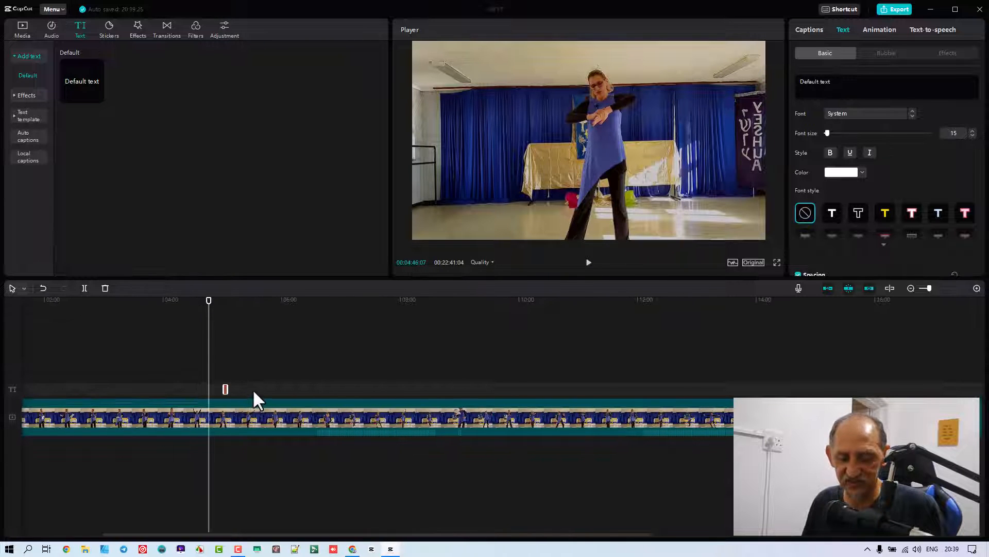
scroll(255, 389, "up", 1)
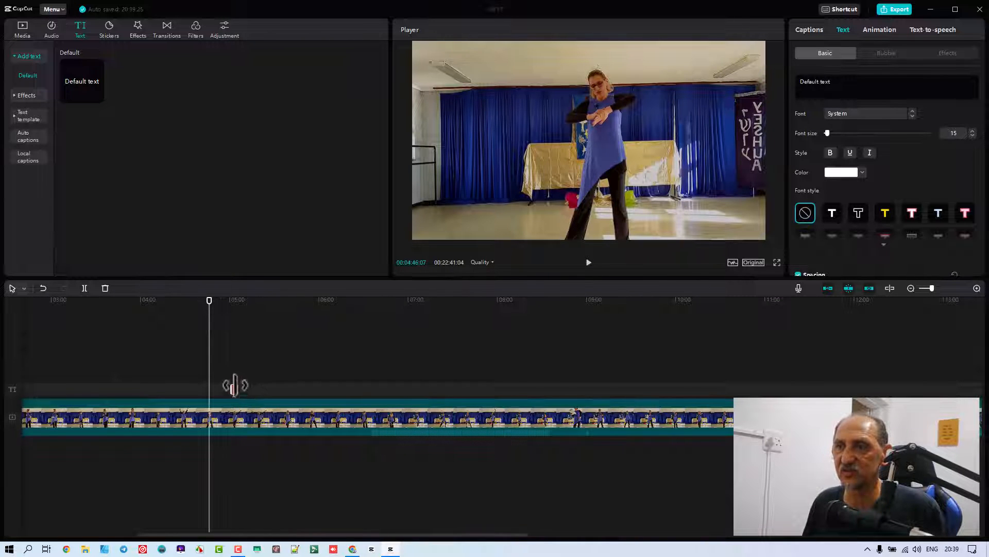
left_click_drag(234, 389, 468, 388)
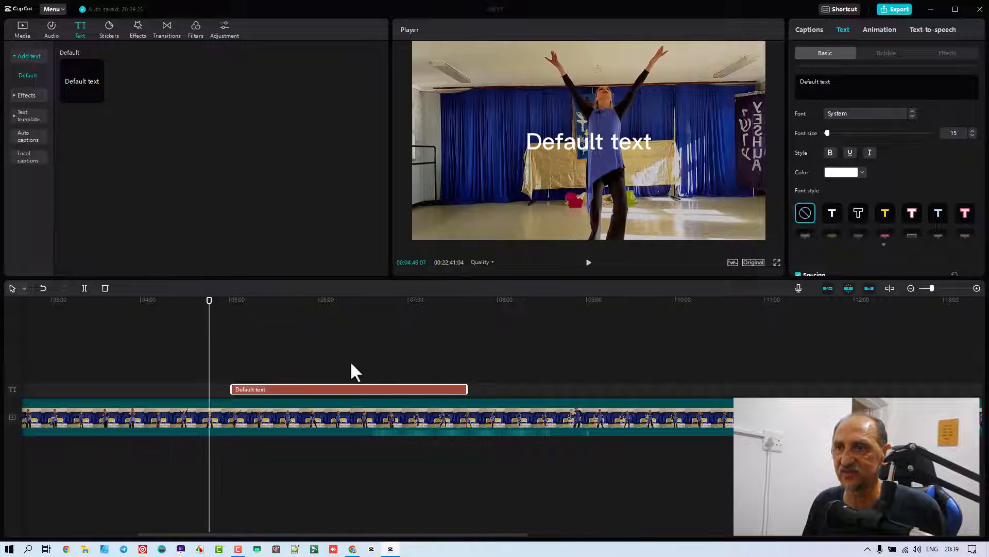
left_click(300, 299)
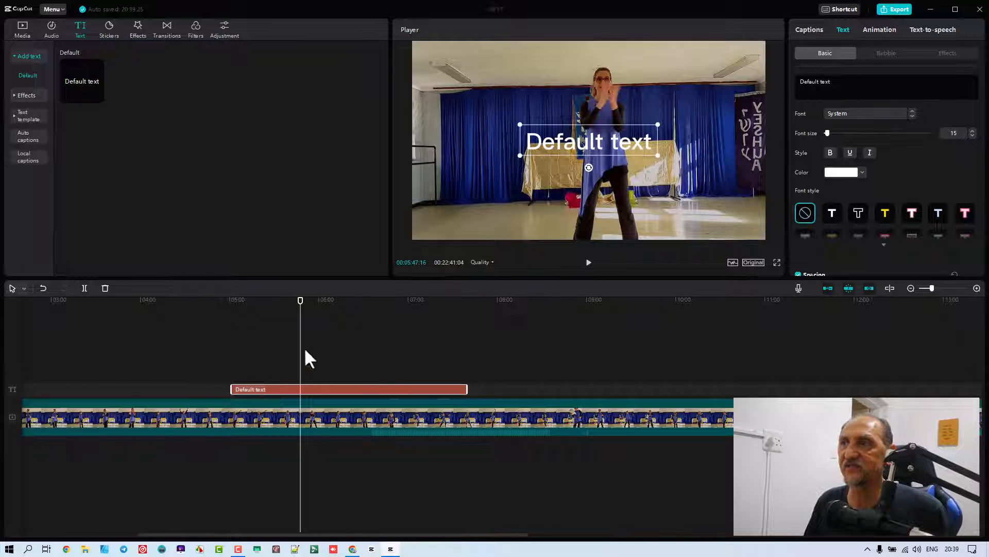
left_click_drag(855, 84, 719, 93)
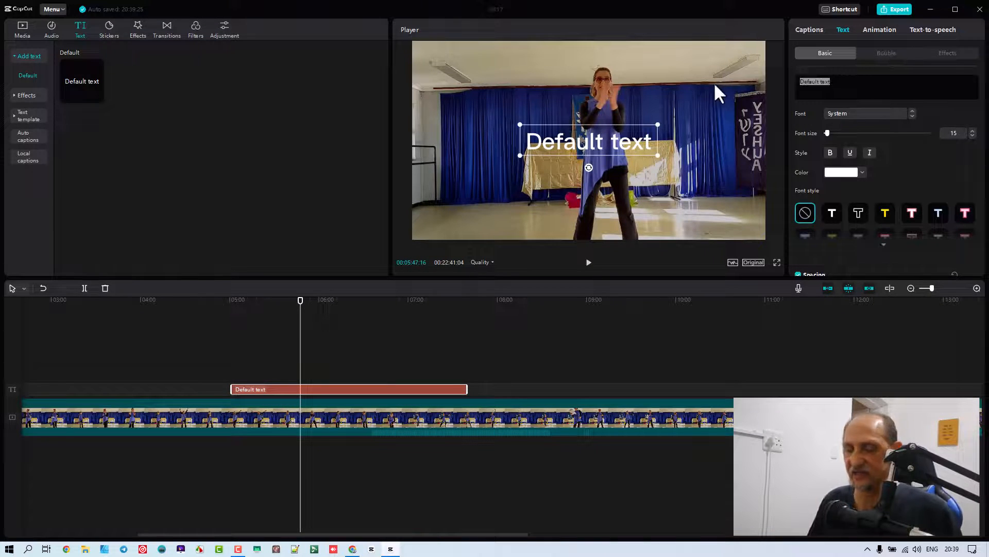
key("Right")
type("Hi there")
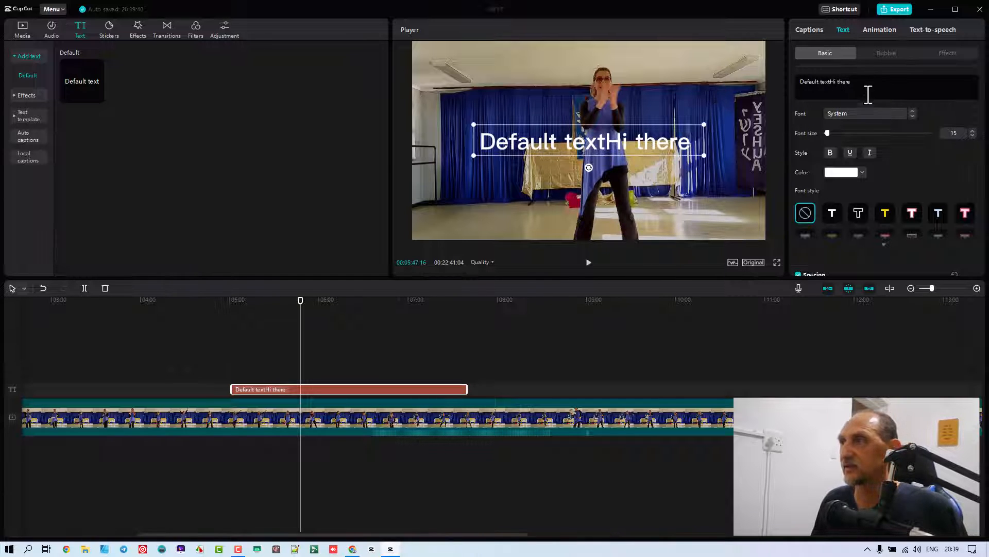
Step: Replace the text clip's entire wording with "Hi there averyone, This is the incredible Cap Cut"
left_click_drag(868, 94, 685, 79)
type("Hi")
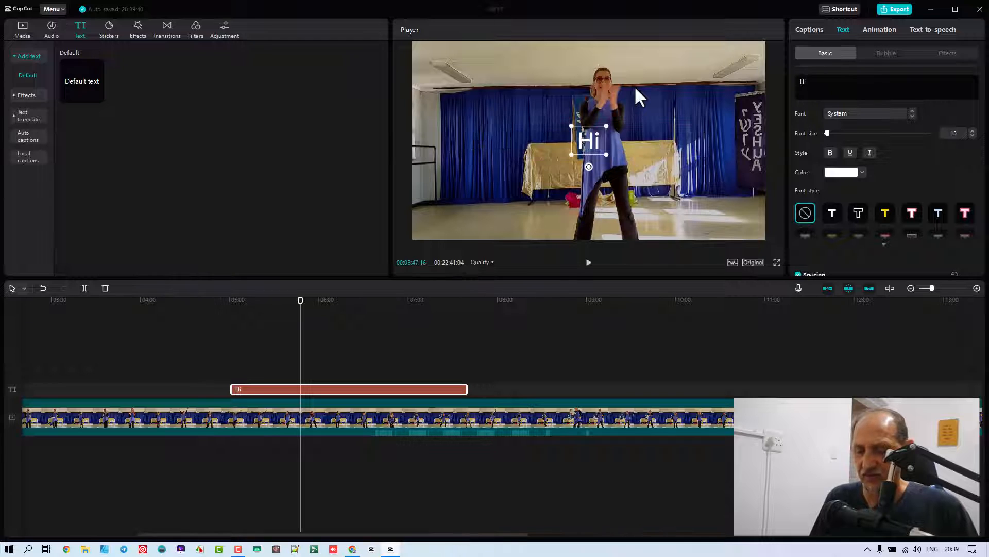
type(" there ave")
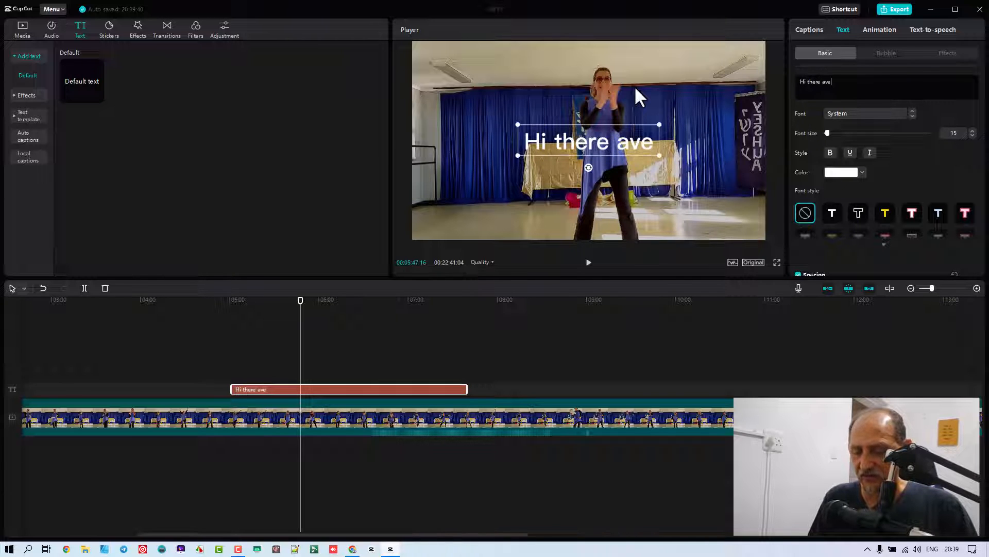
type("ryone,")
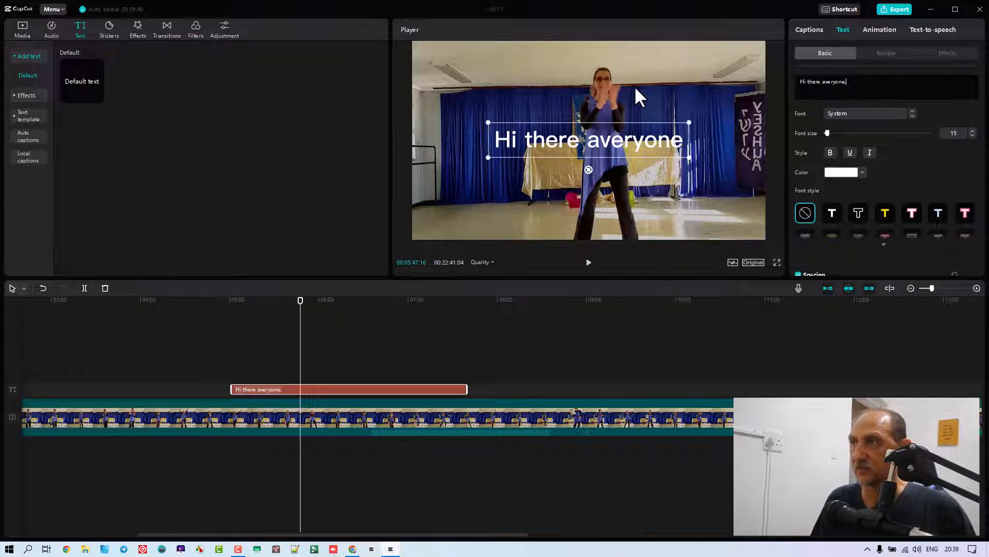
type("  This i")
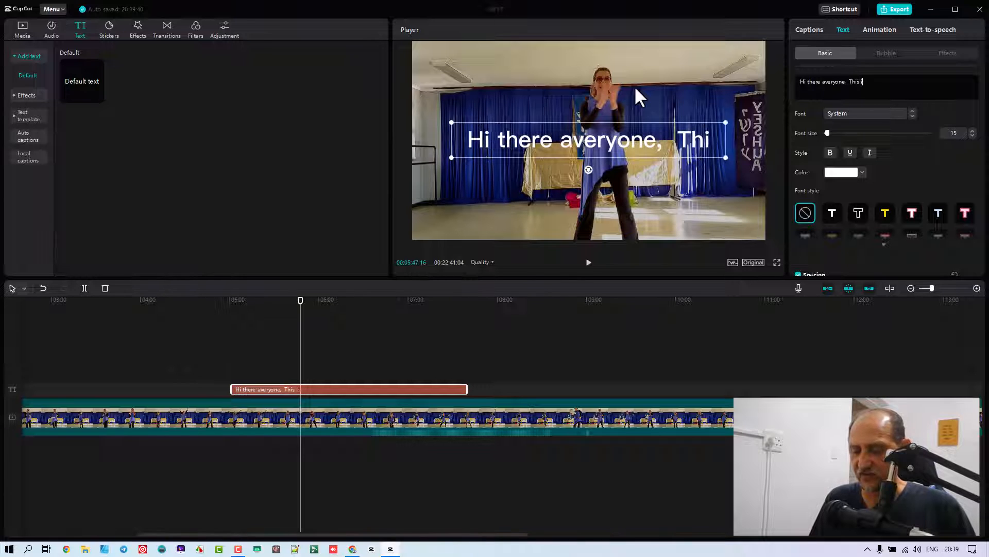
type("s the incre")
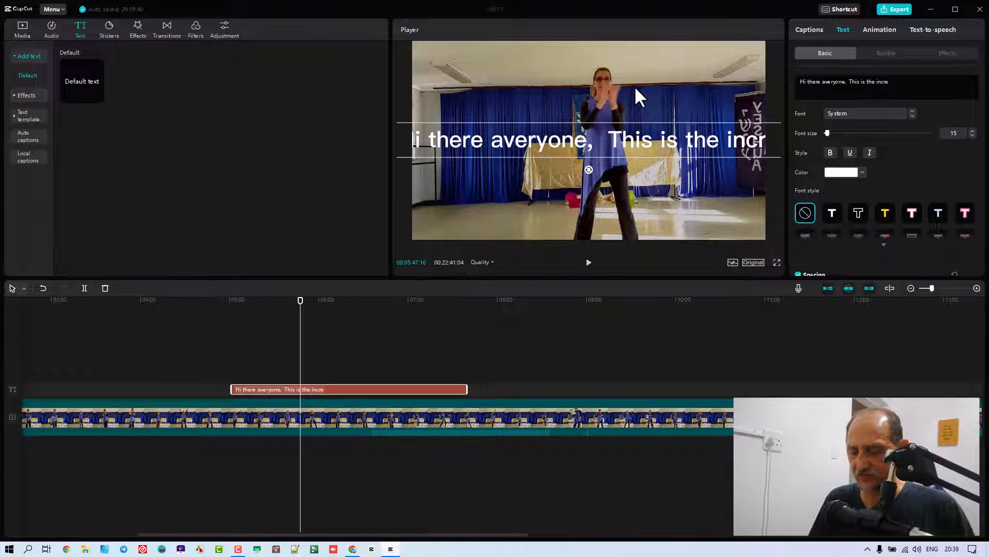
type("dible Cap")
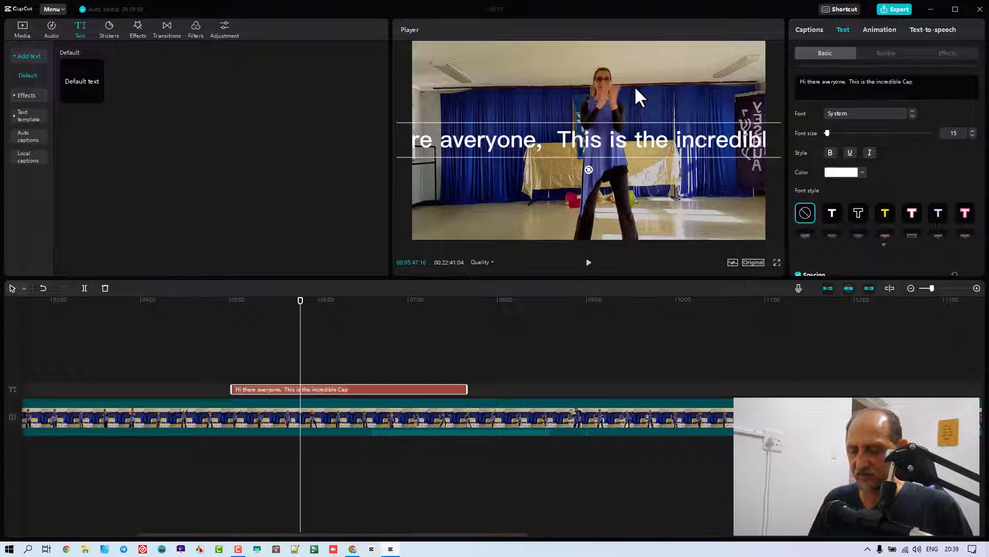
type(" Cut")
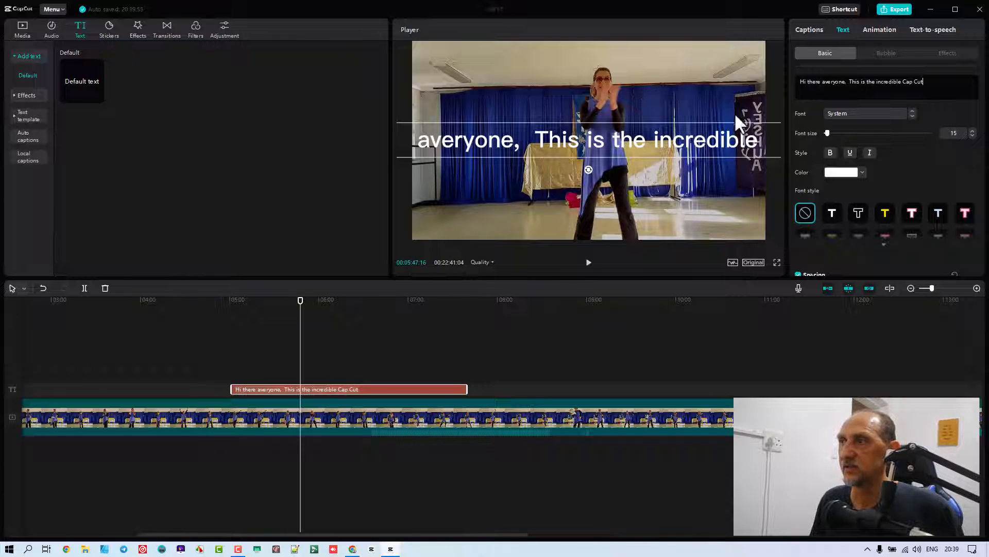
Step: Set the title's font size to 5 and move it to the lower part of the frame, about X -325, Y -753
left_click_drag(826, 133, 823, 134)
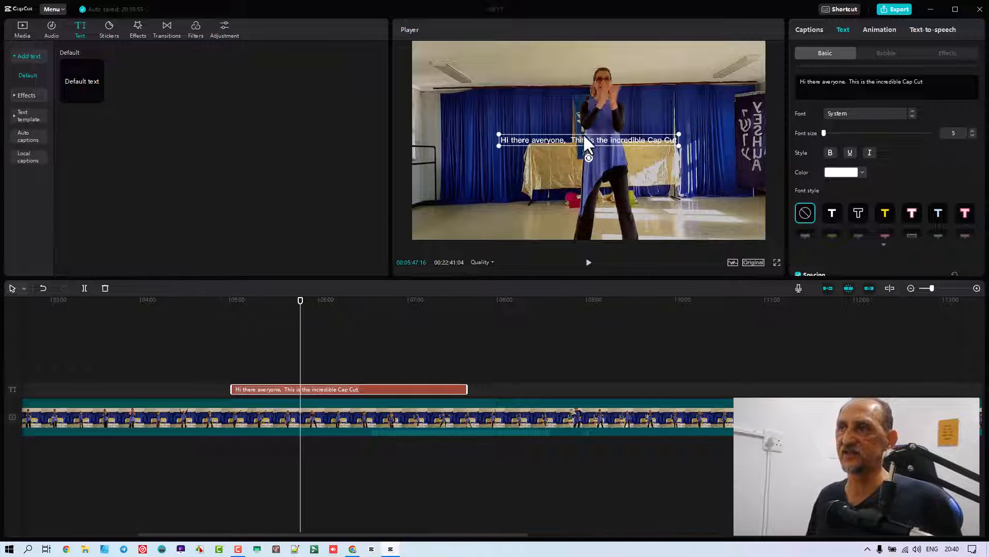
left_click_drag(586, 142, 556, 211)
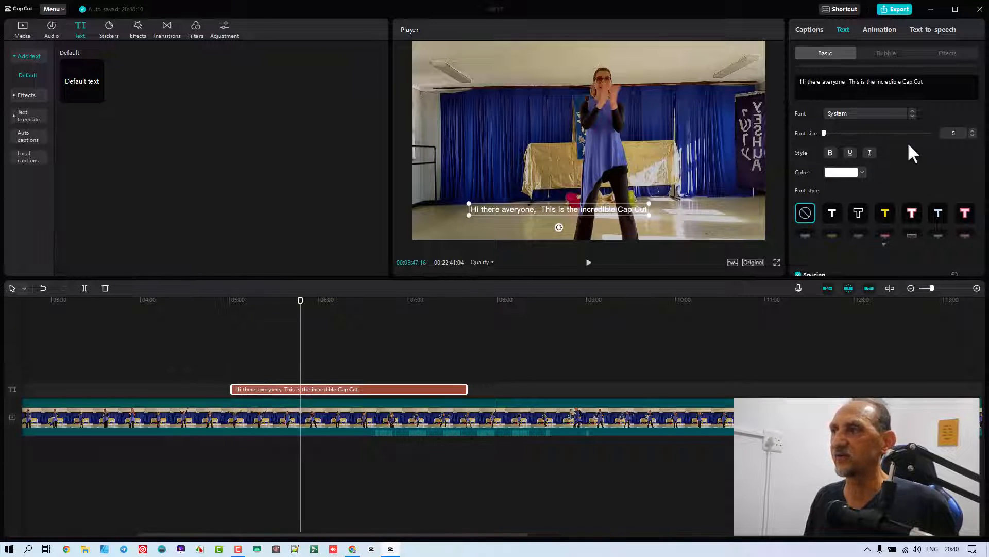
Step: Examine the title's spacing, position, border and shadow settings, its bubble shapes and text effects, and return to the basic settings
scroll(889, 141, "down", 10)
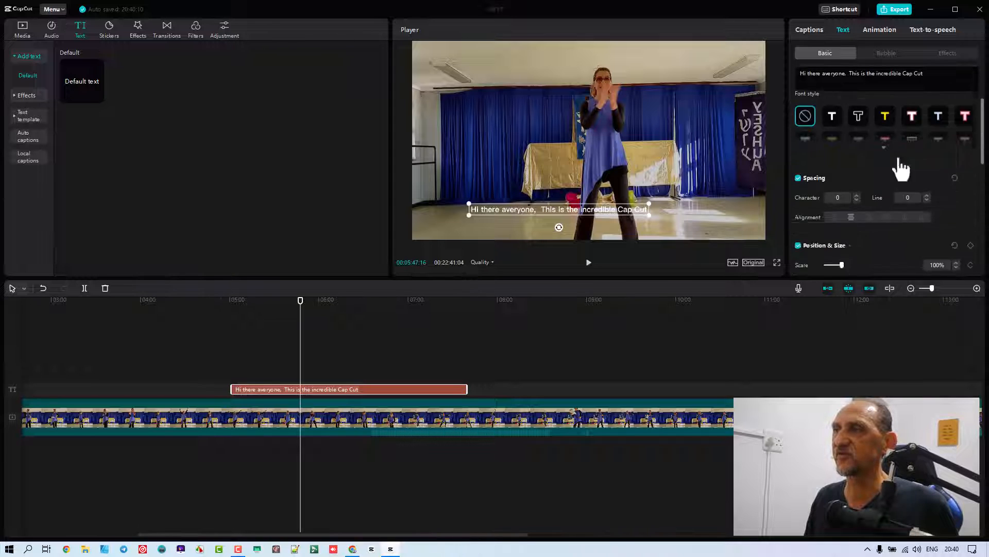
scroll(896, 153, "up", 5)
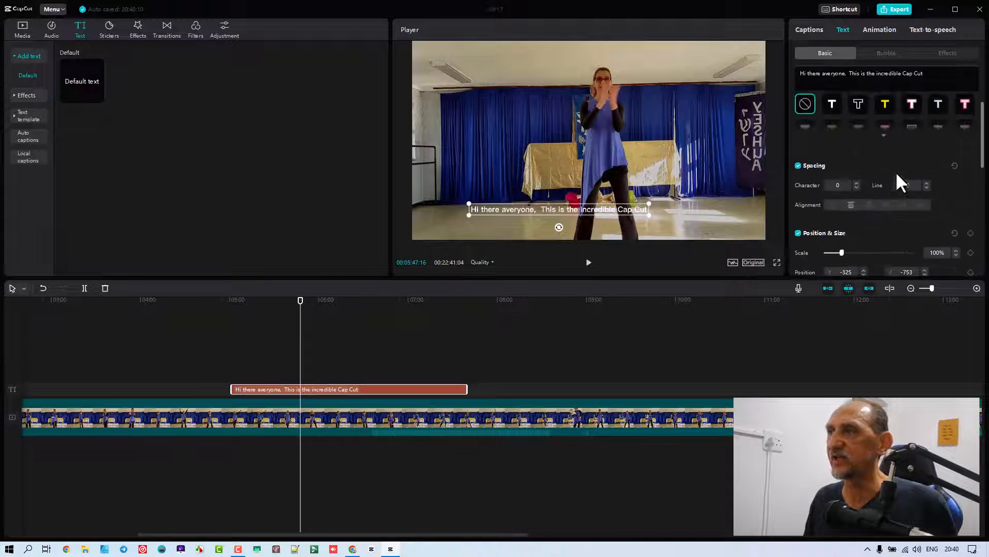
scroll(883, 203, "down", 2)
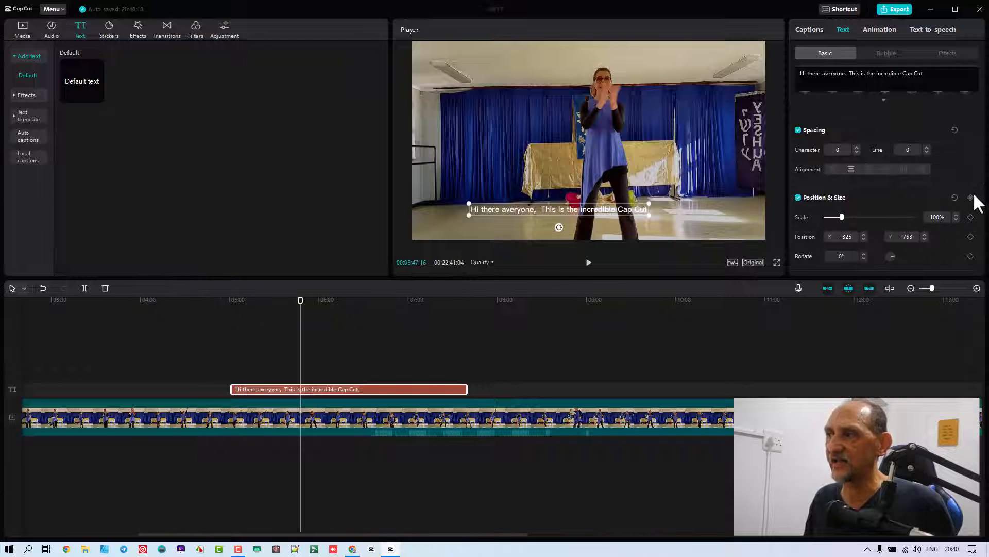
scroll(930, 218, "down", 2)
scroll(930, 218, "down", 5)
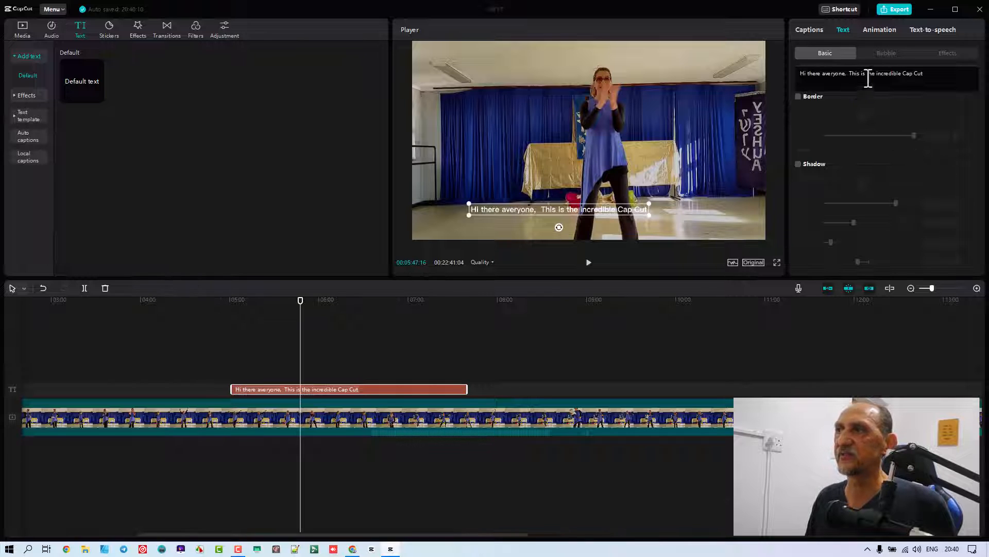
left_click(886, 53)
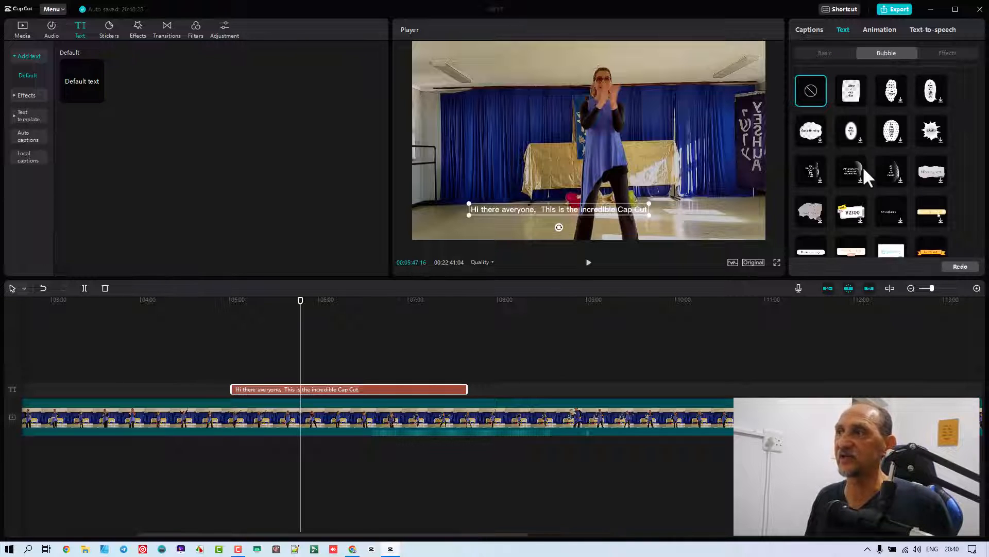
left_click(945, 53)
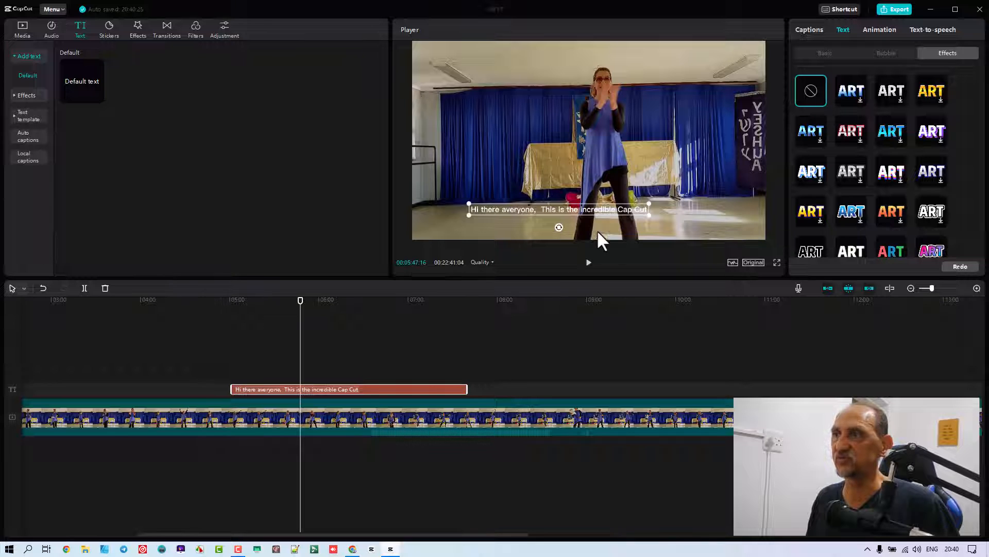
scroll(905, 150, "down", 5)
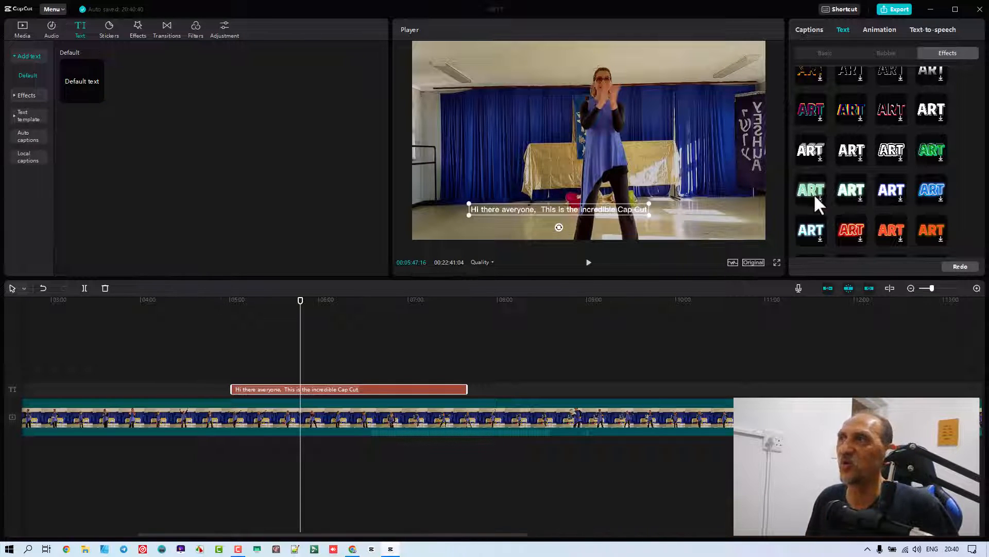
left_click(824, 54)
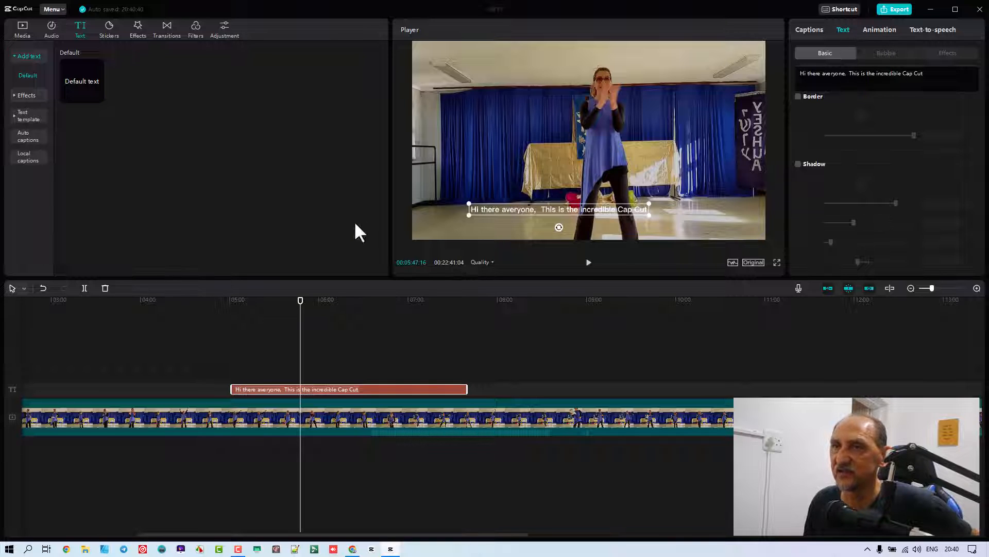
Step: Examine the library's text effects, trending text templates, auto captions and local captions import options
left_click(28, 95)
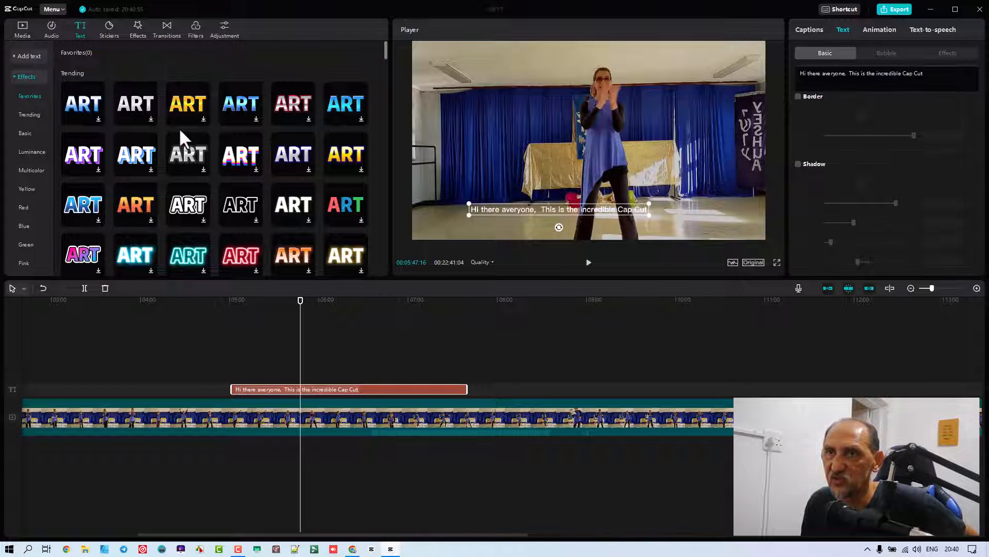
left_click(30, 115)
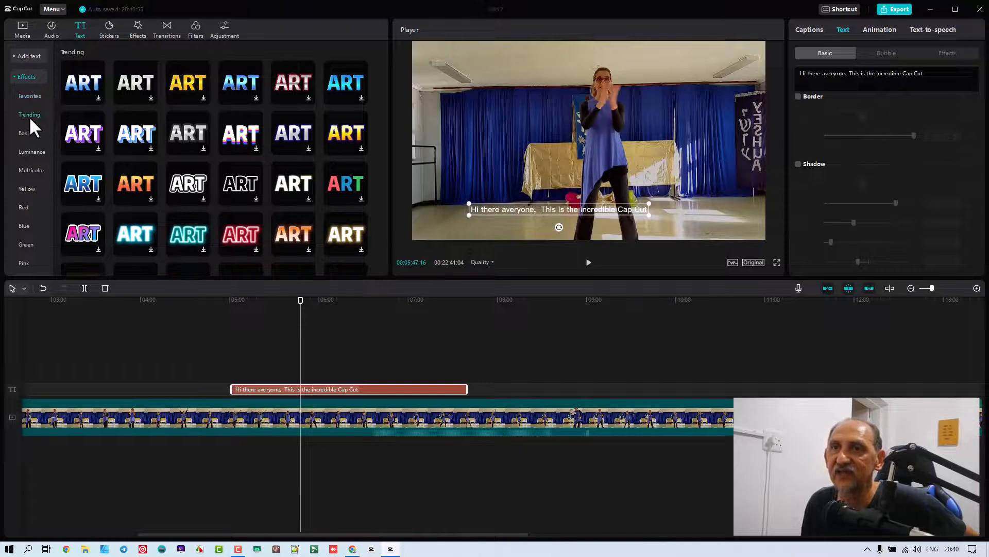
left_click(18, 78)
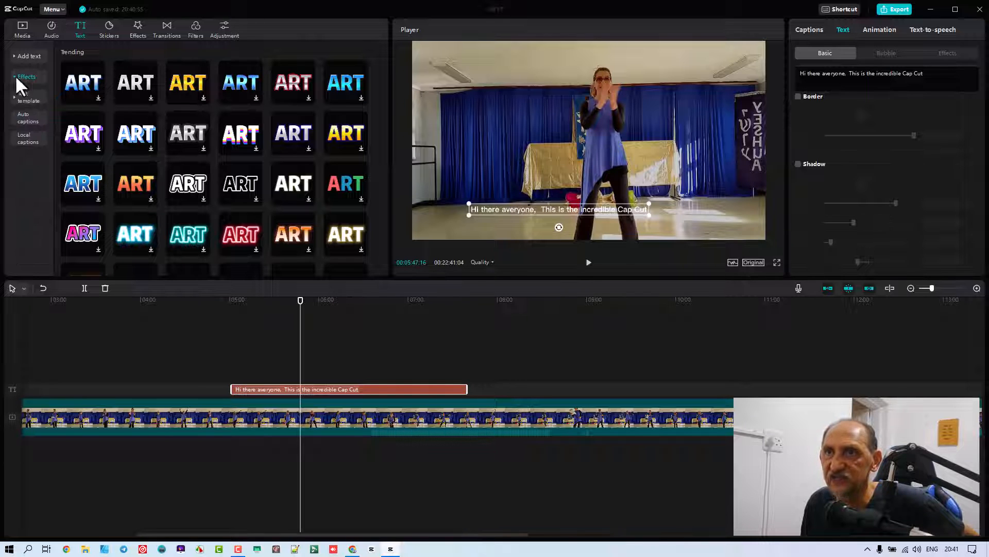
left_click(31, 95)
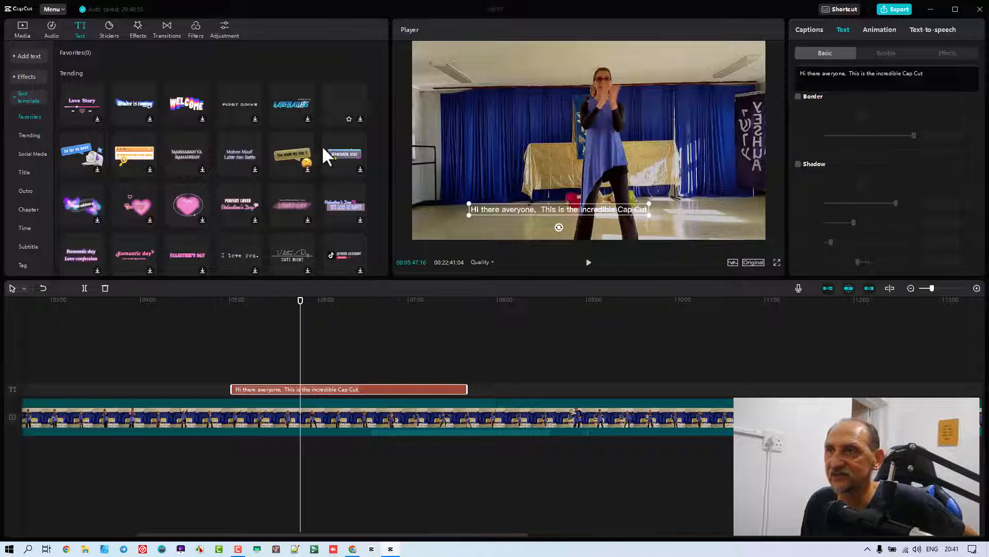
scroll(304, 171, "down", 5)
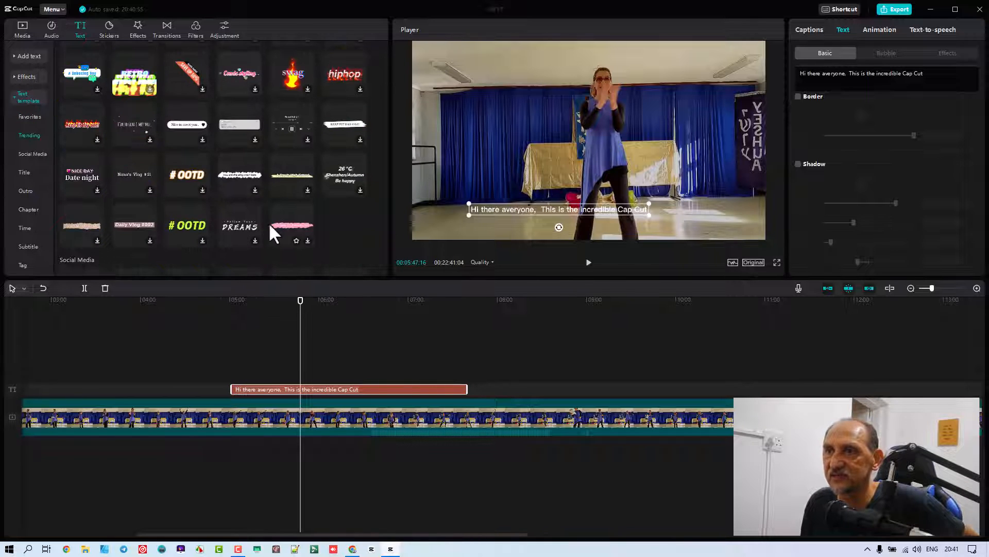
left_click(12, 93)
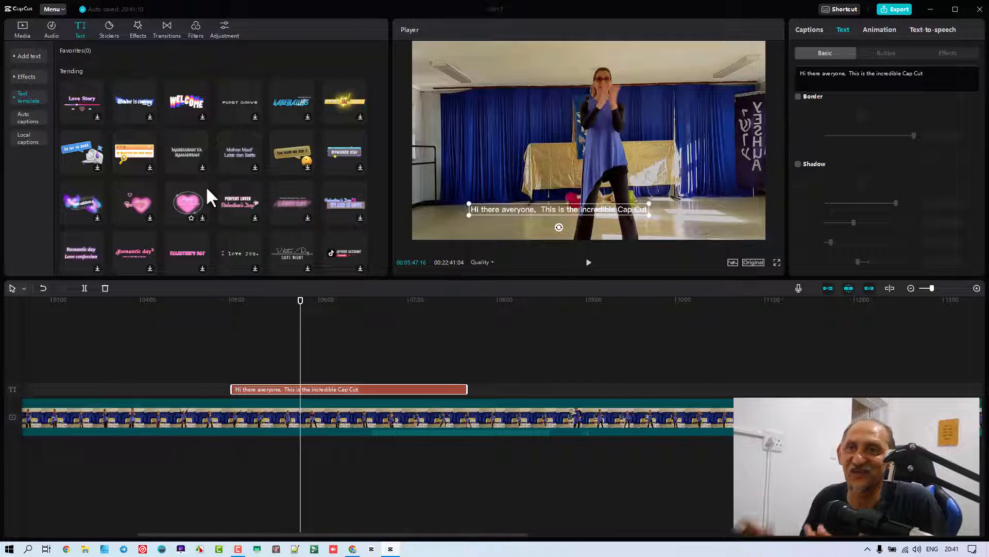
left_click(36, 119)
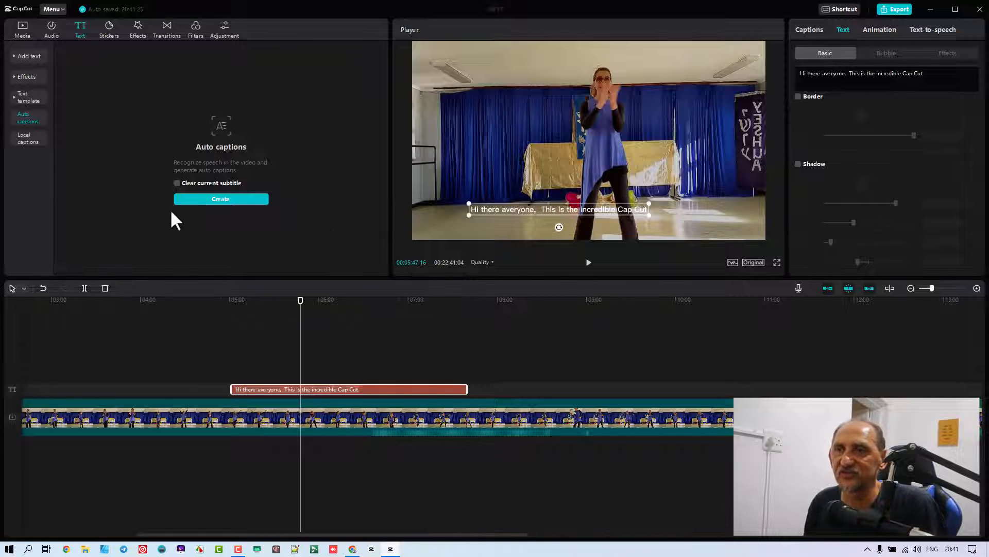
left_click(30, 140)
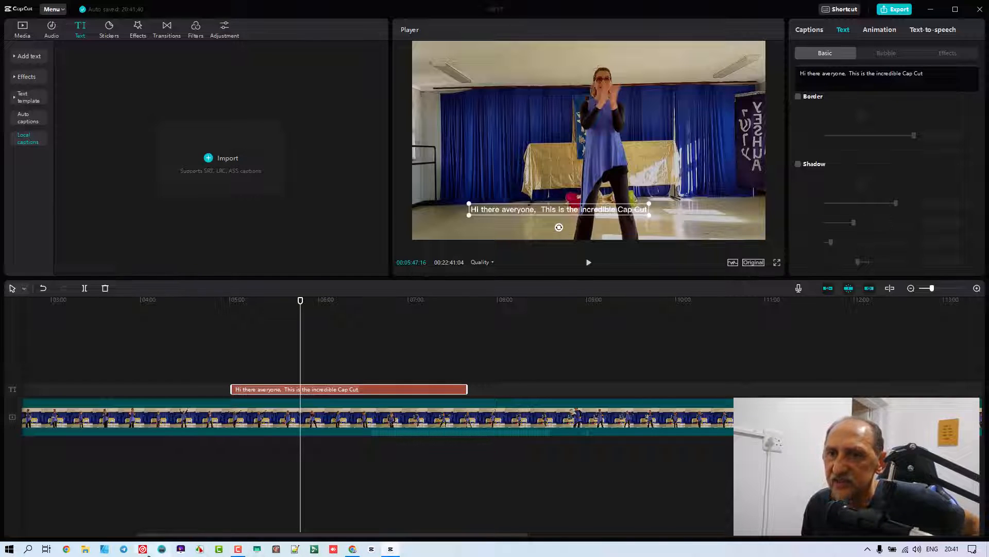
Step: Switch to Subtitle Edit, skip its update notice, examine the auto-translate options, close it and return to CapCut
left_click(931, 9)
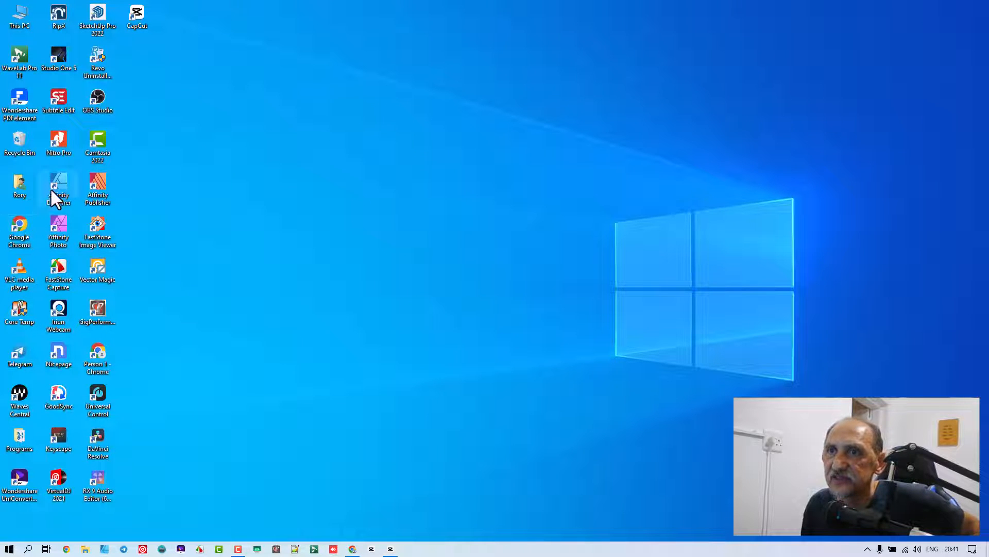
double_click(61, 98)
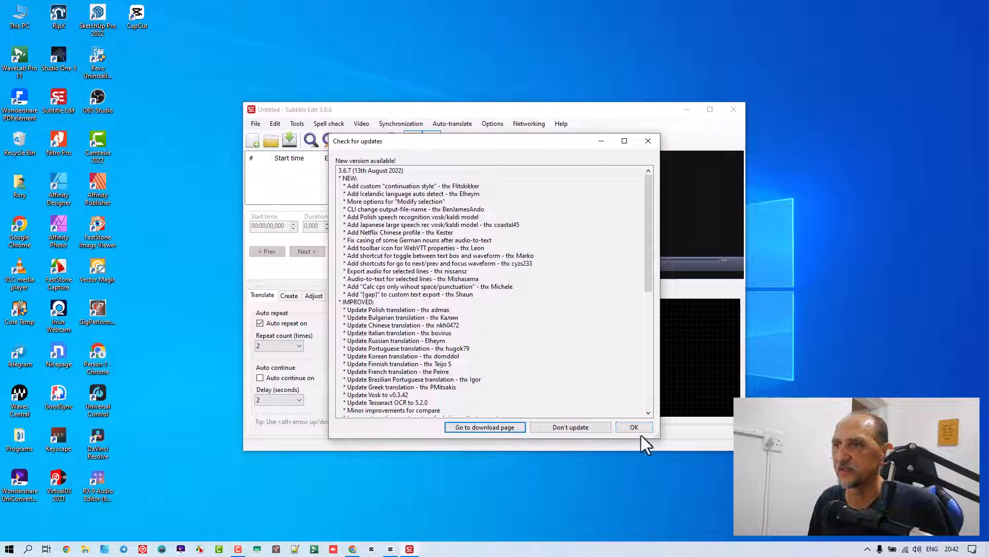
left_click(648, 140)
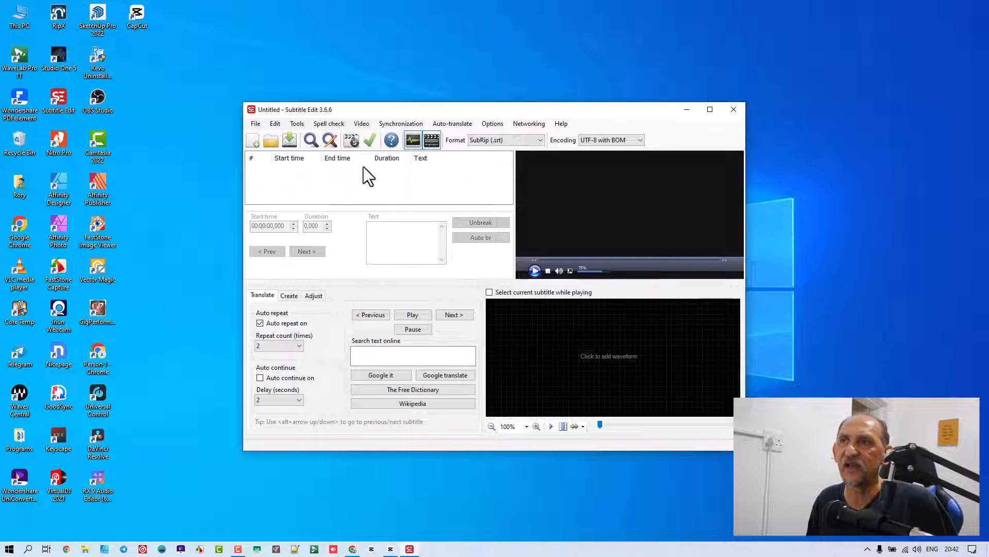
left_click(447, 125)
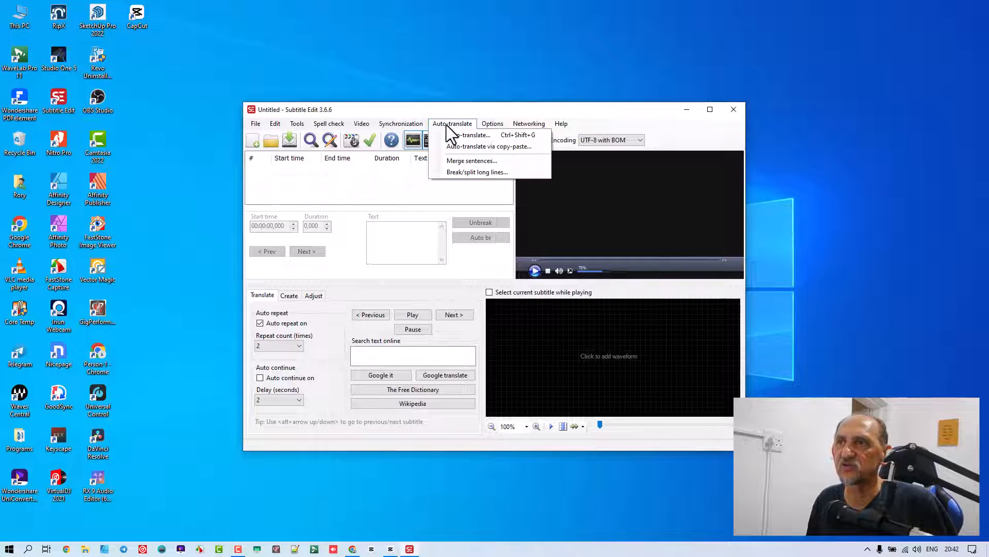
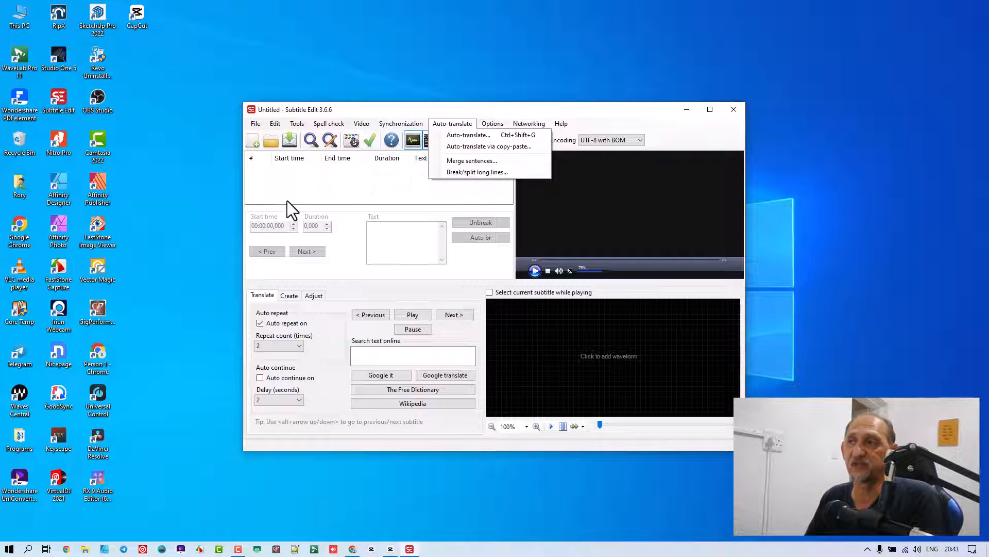
left_click(734, 109)
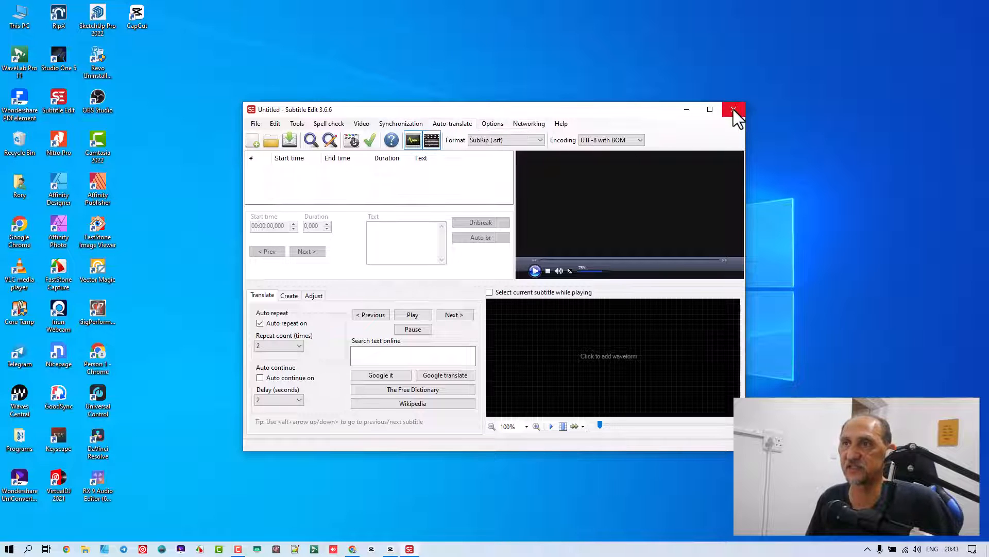
left_click(733, 110)
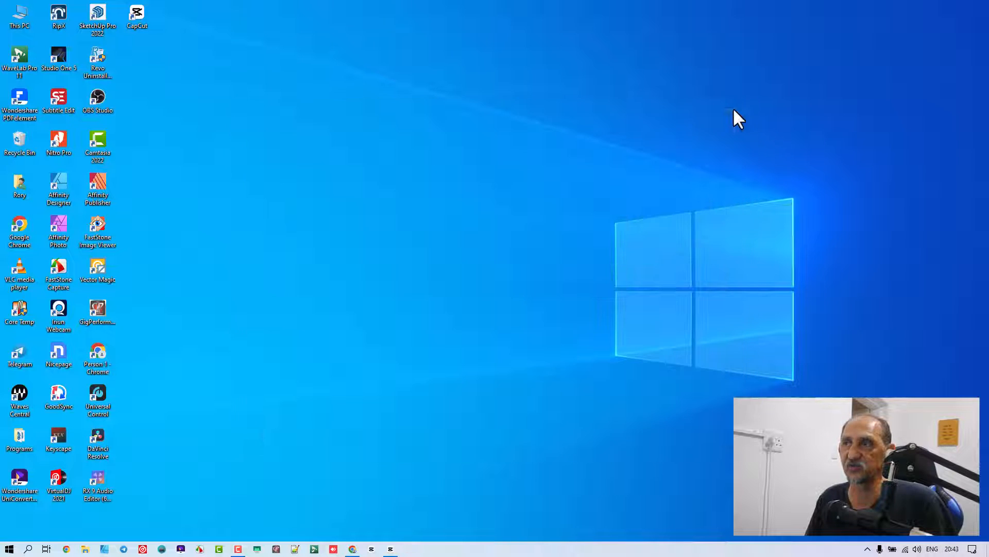
left_click(391, 550)
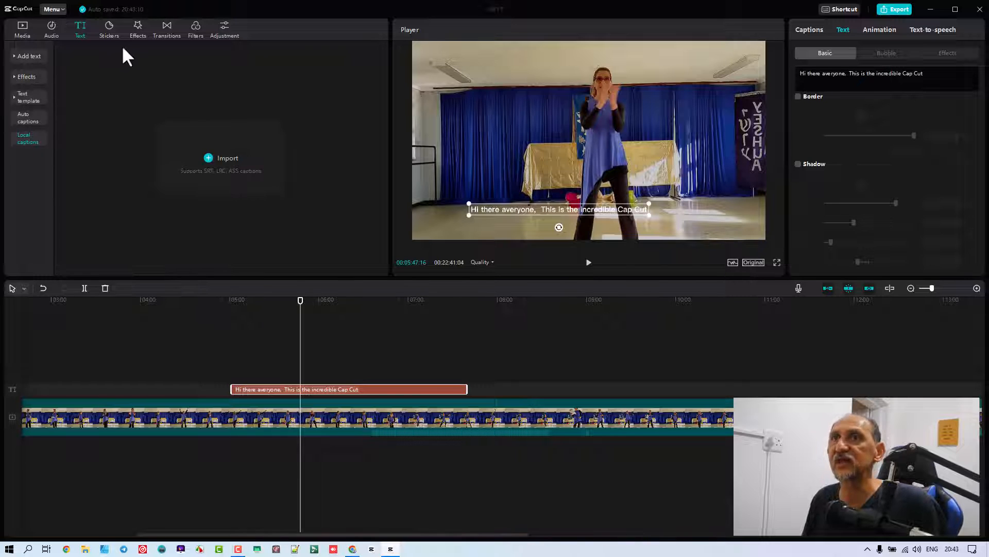
Step: Apply the Judder Up intro animation to the title, play it from the clip's start, and look over the other intro animations
left_click(30, 57)
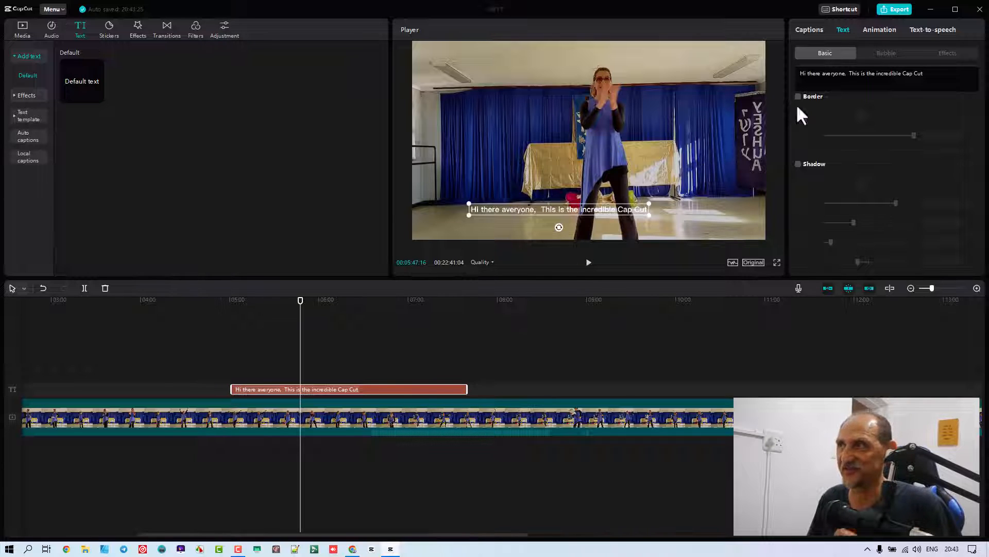
left_click(816, 28)
left_click(842, 30)
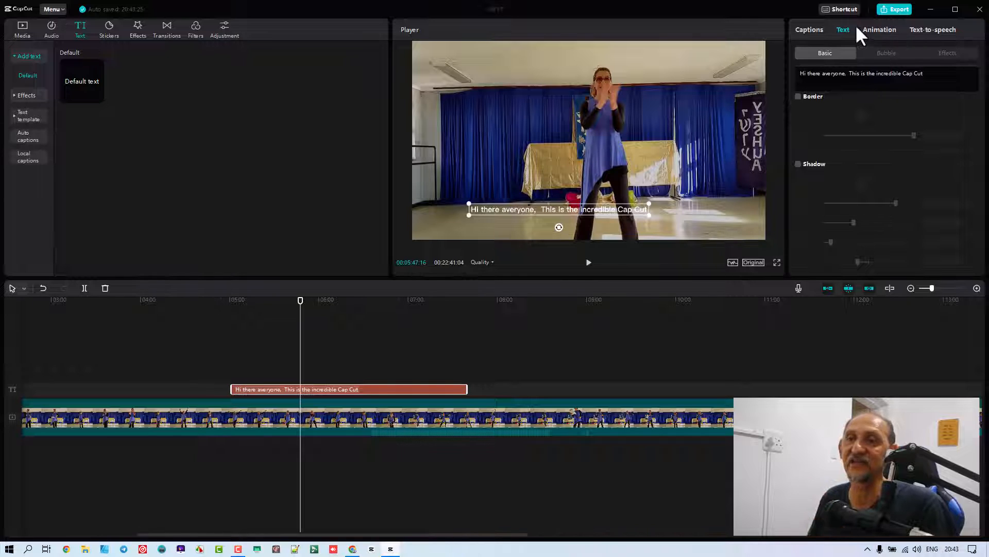
left_click(884, 29)
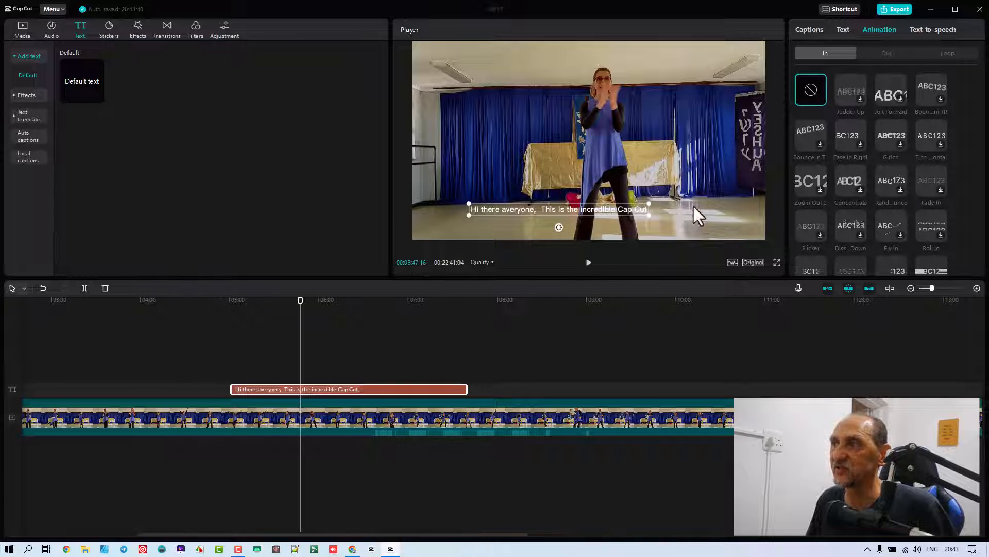
left_click(859, 98)
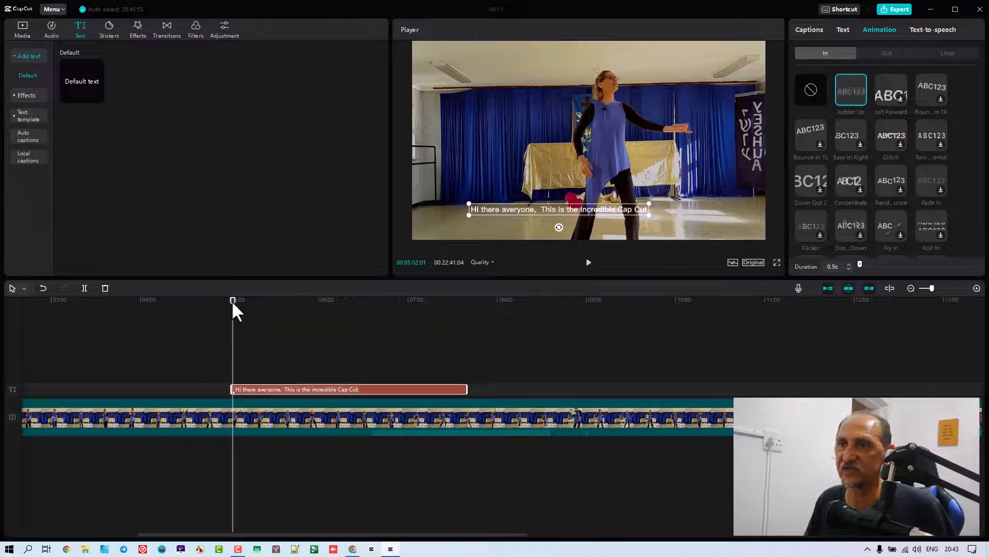
left_click_drag(232, 300, 227, 299)
key("space")
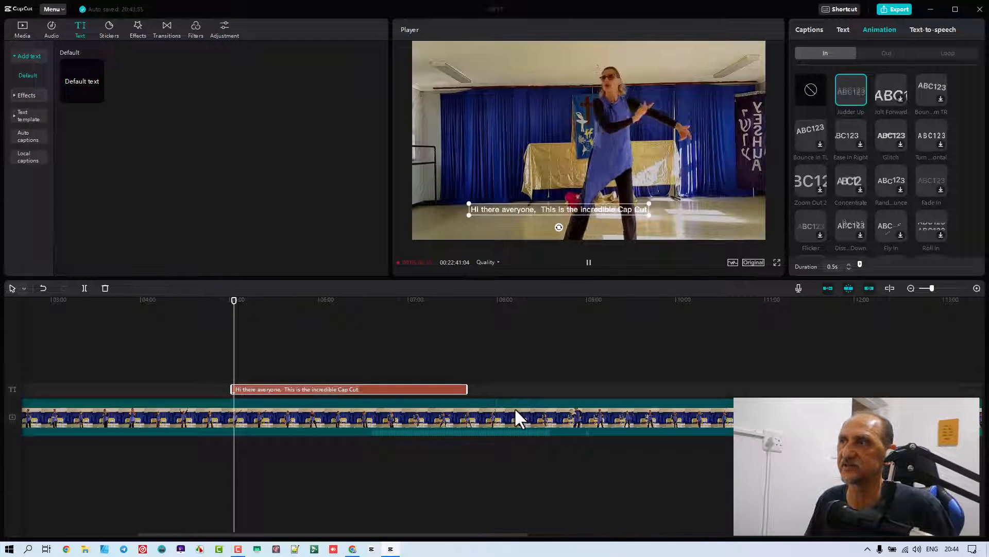
key("space")
scroll(901, 206, "down", 3)
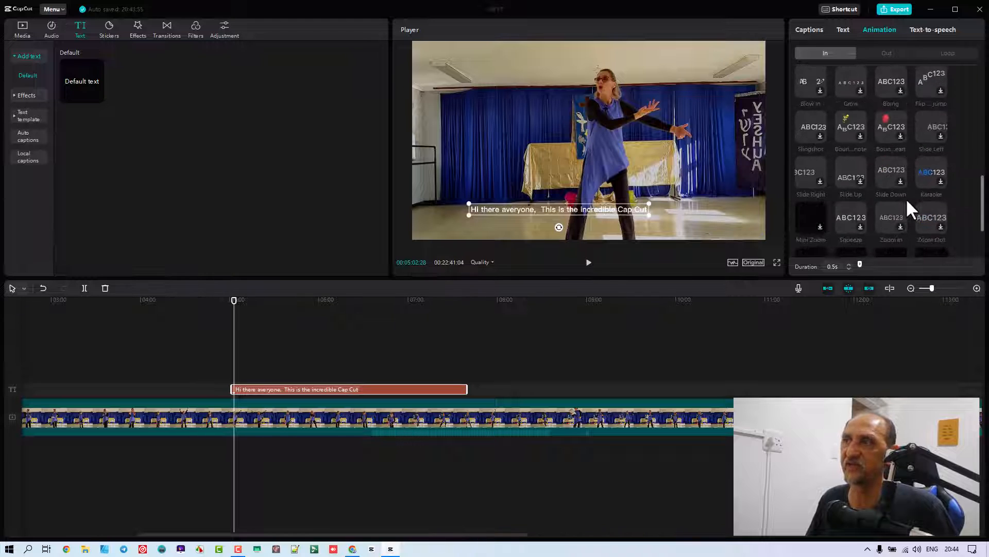
scroll(906, 198, "up", 1)
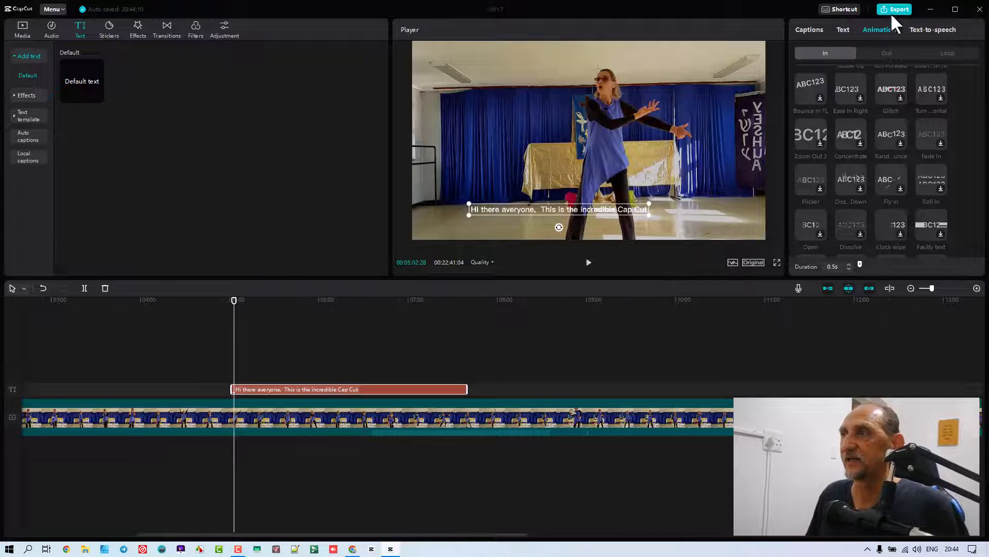
Step: View the title's text-to-speech voices, place the playhead at 00:05:38:26 and reselect the title clip
left_click(923, 29)
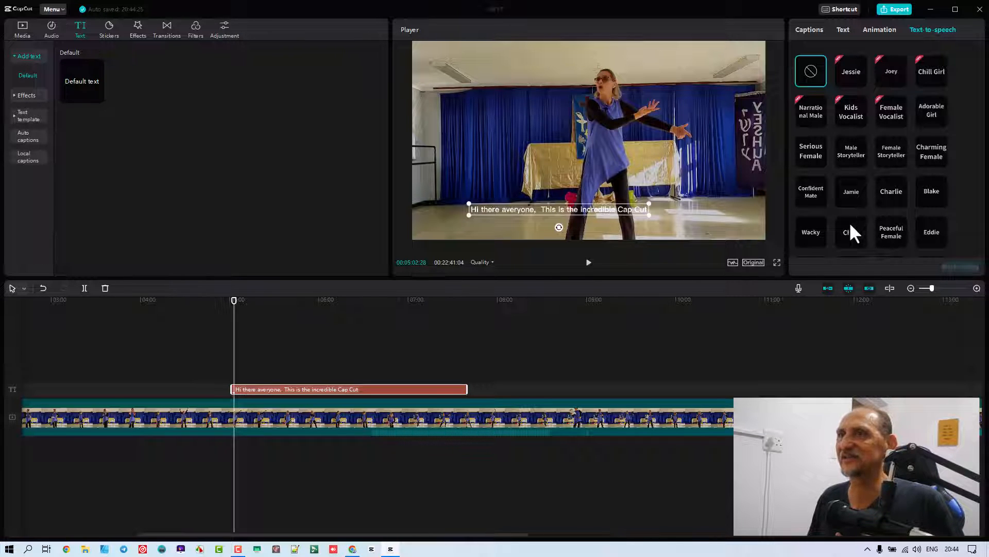
left_click(918, 549)
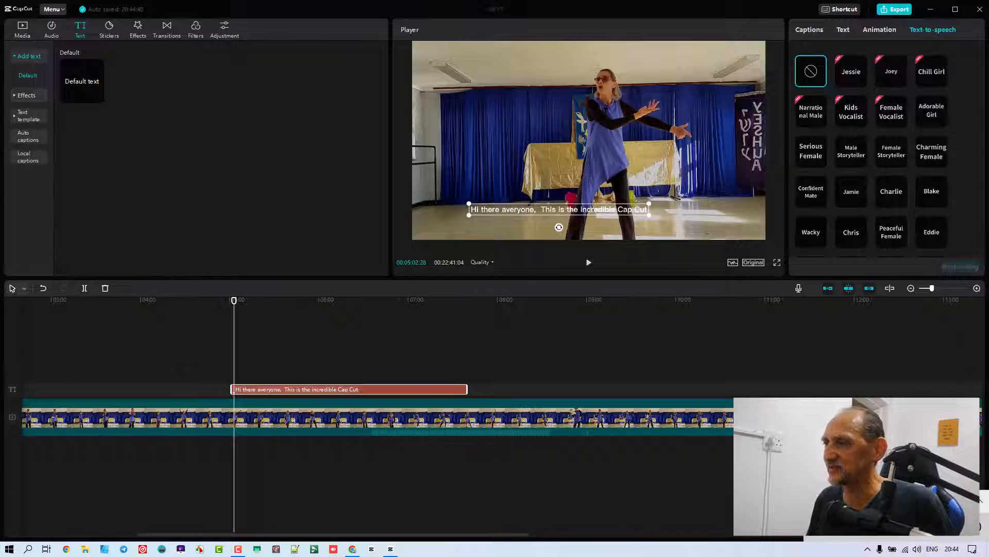
left_click(843, 328)
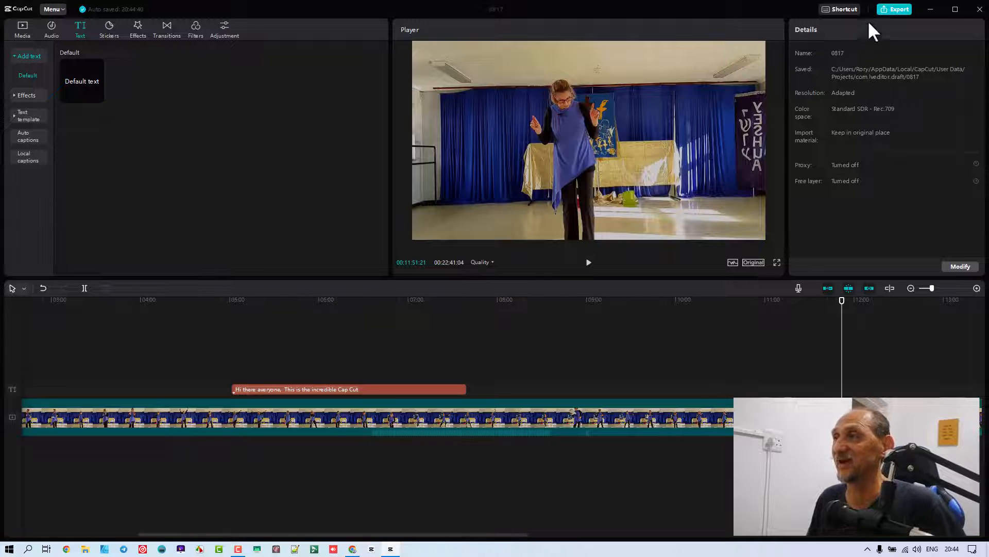
left_click(428, 390)
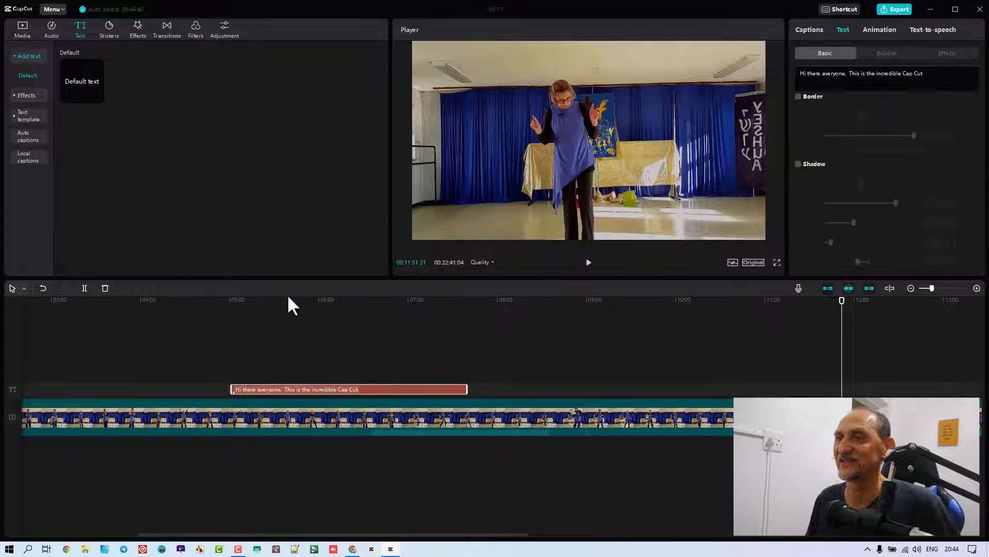
left_click(287, 305)
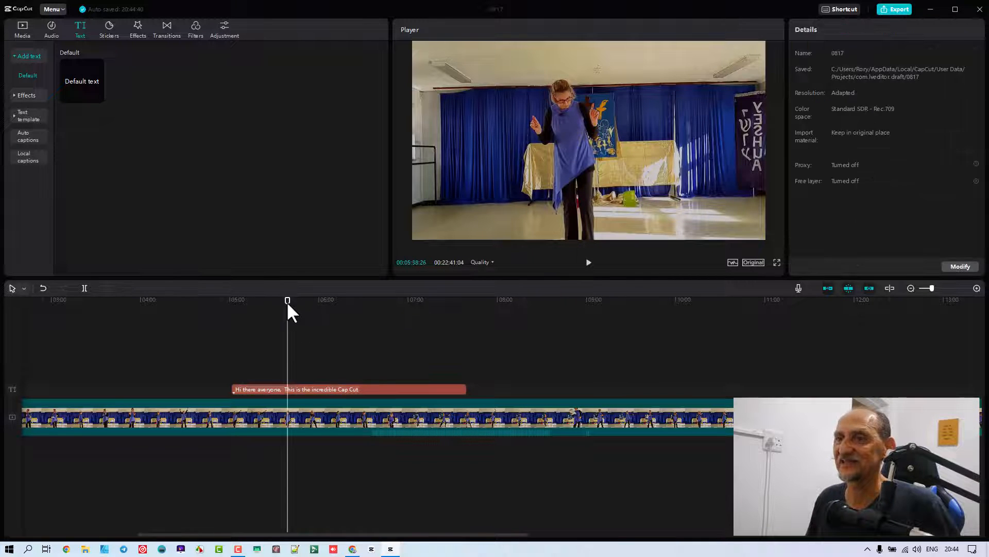
left_click(305, 391)
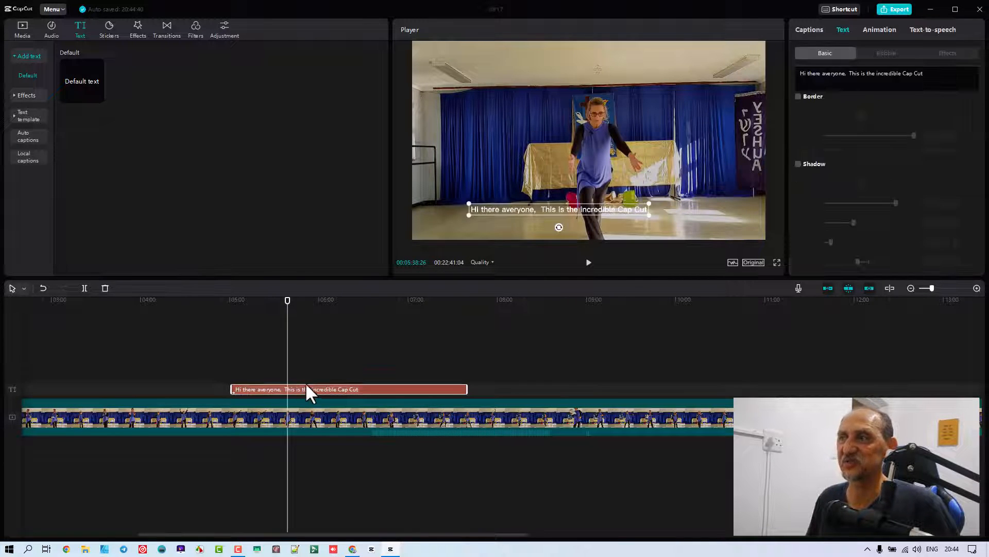
Step: Preview the Serious Female, Confident Male, Charlie and Female Vocalist text-to-speech voices on the title, ending with Female Vocalist selected
left_click(919, 29)
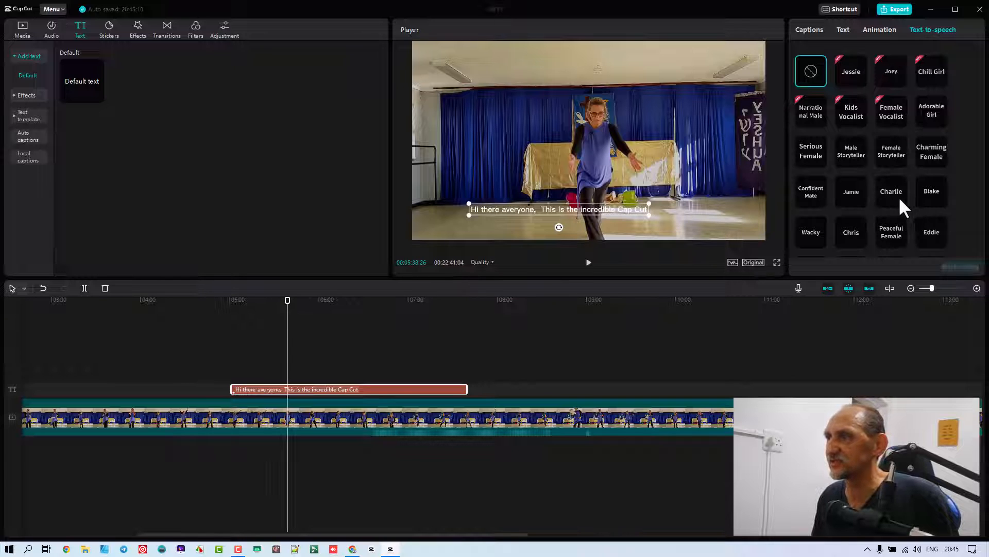
left_click(811, 148)
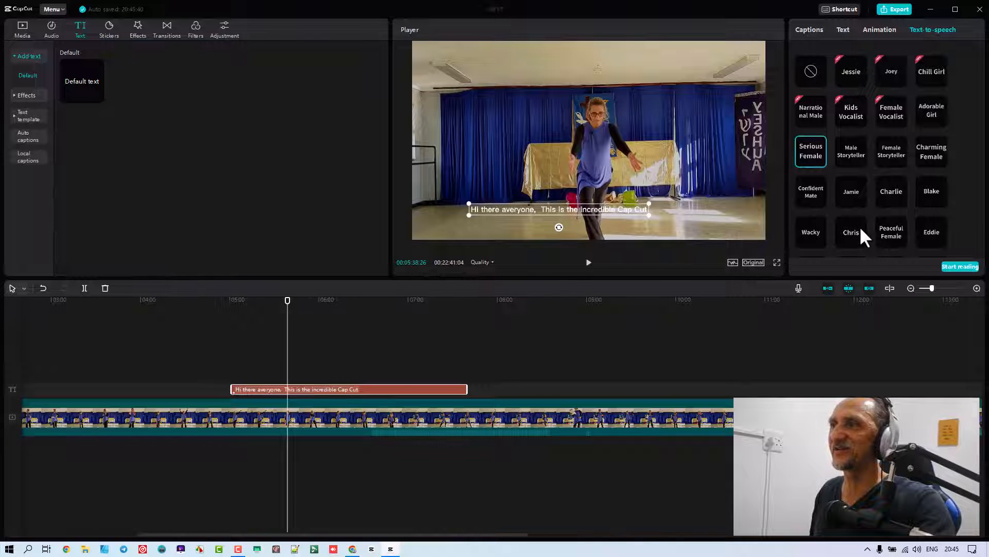
left_click(812, 187)
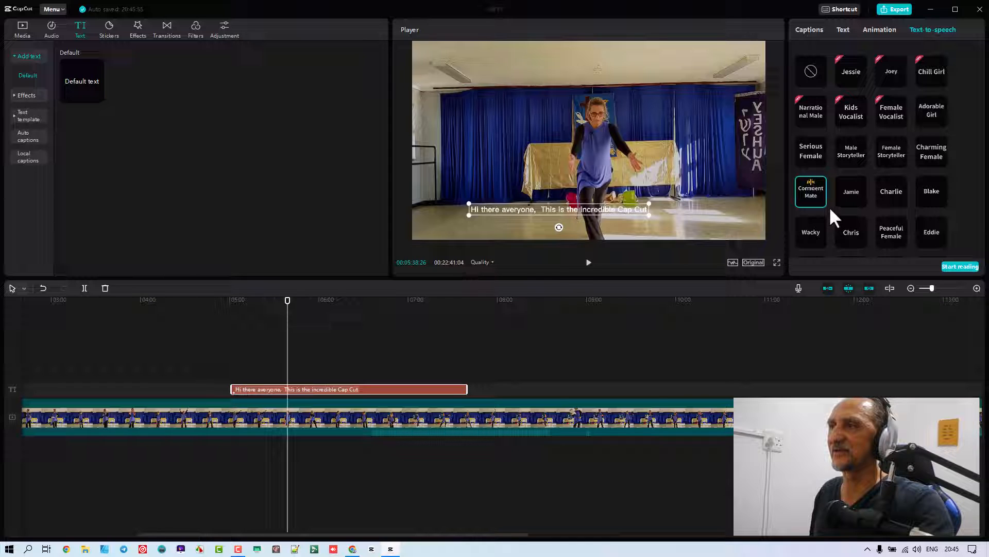
left_click(885, 193)
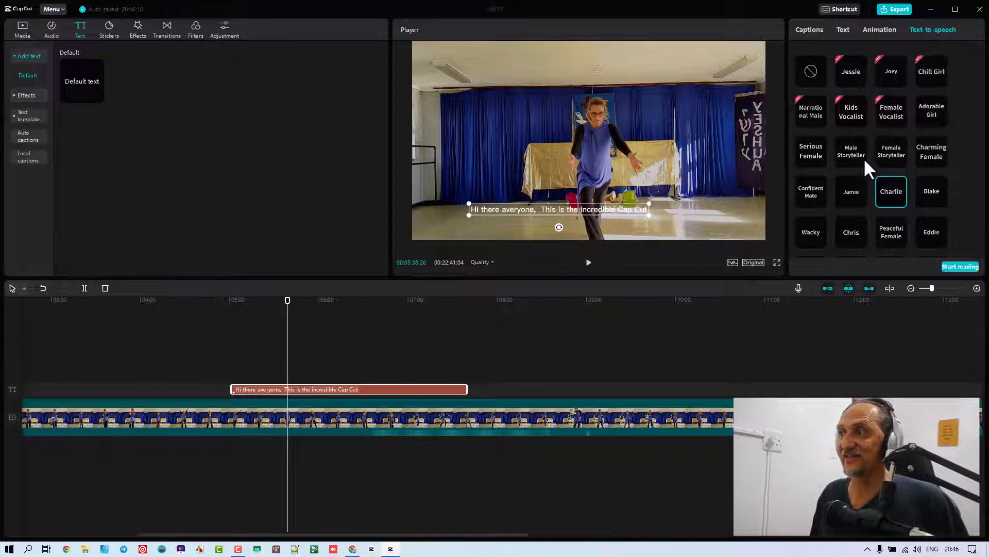
left_click(893, 116)
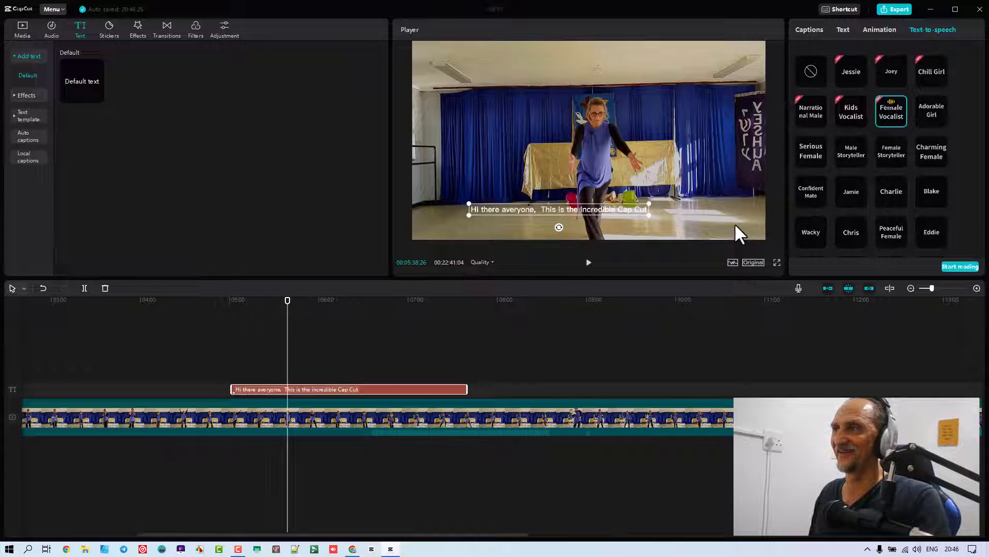
Step: Correct the title's misspelled word "averyone" to "everyone" directly in the preview
double_click(509, 209)
left_click(514, 211)
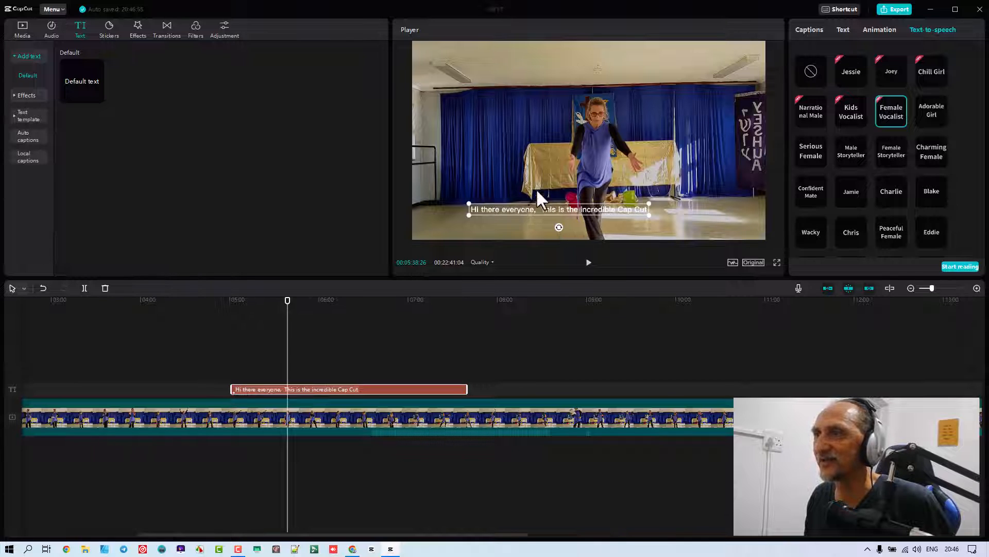
Step: Reselect the title and preview the Female Vocalist and Narrative Female text-to-speech voices on it
left_click(546, 177)
left_click(544, 206)
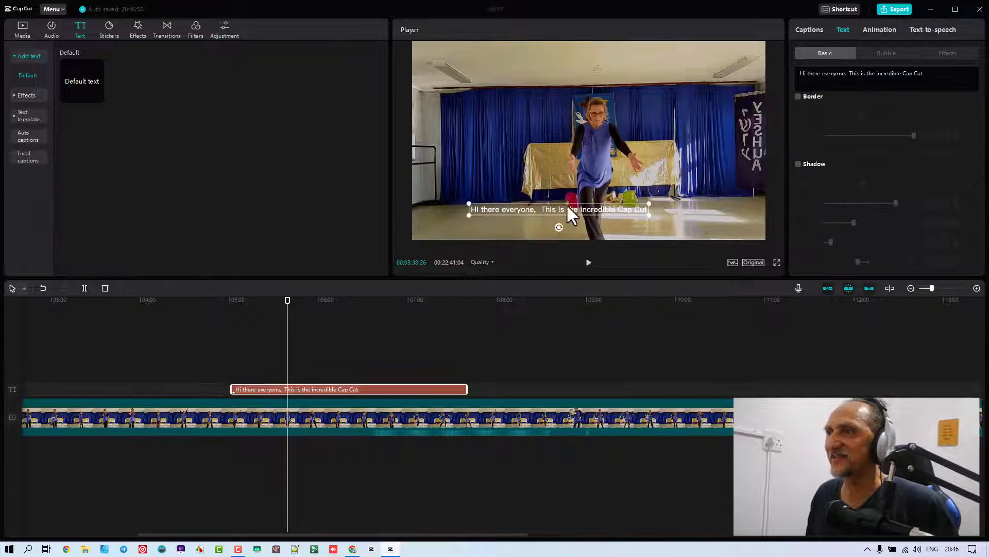
left_click(925, 29)
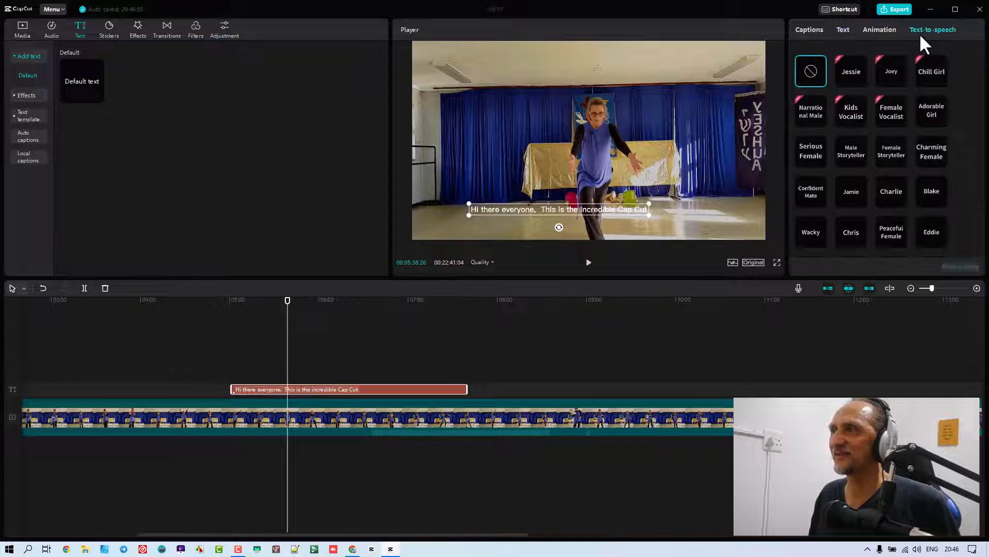
left_click(896, 108)
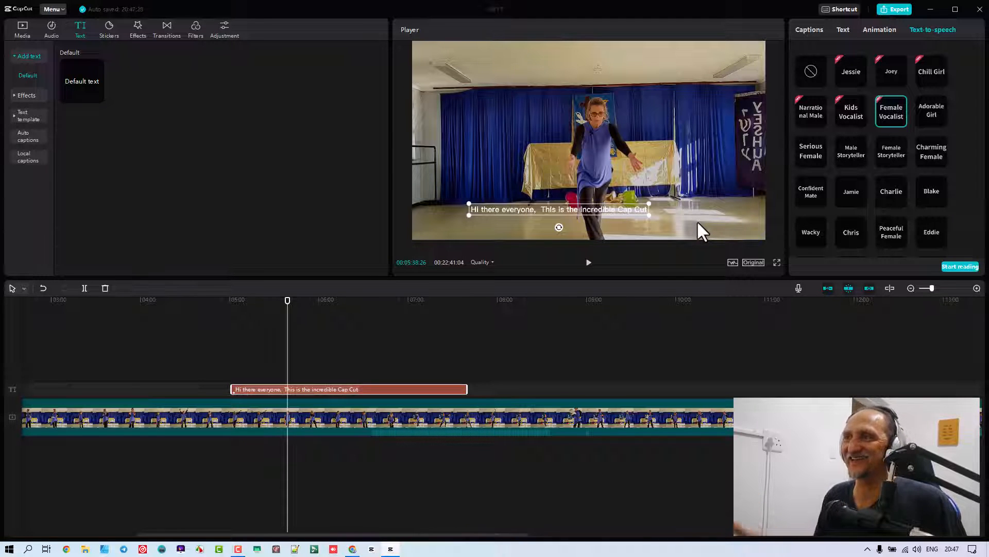
scroll(881, 181, "down", 3)
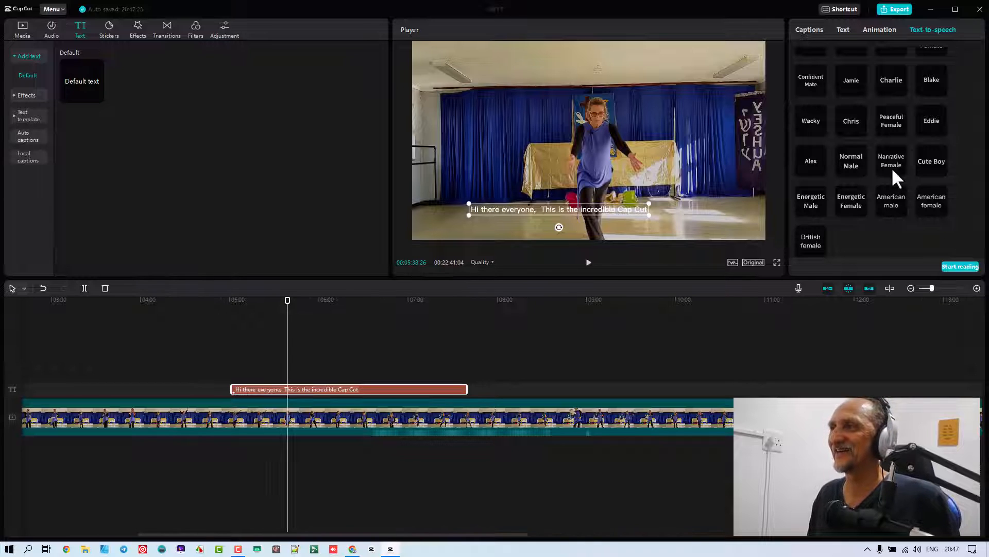
left_click(889, 161)
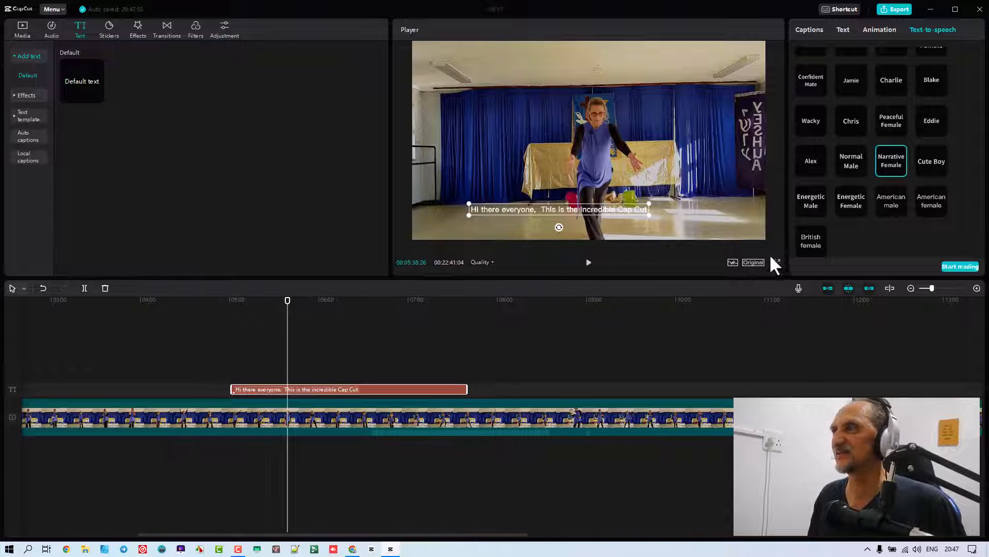
scroll(857, 172, "up", 3)
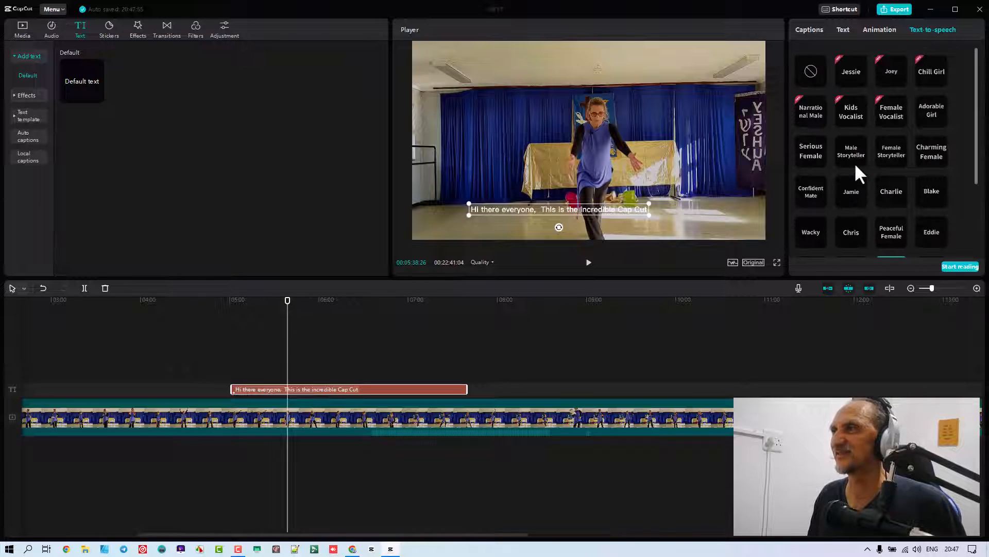
Step: Look at the stickers, split the workshop clip at 00:05:38:26, and apply the Trending effect By the Fireplace to the part after the cut
left_click(109, 31)
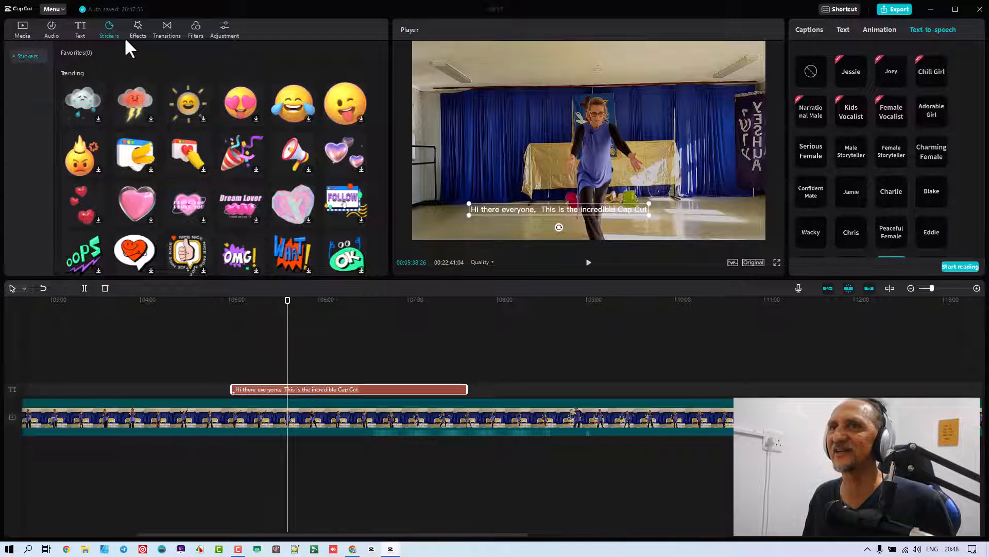
left_click(135, 27)
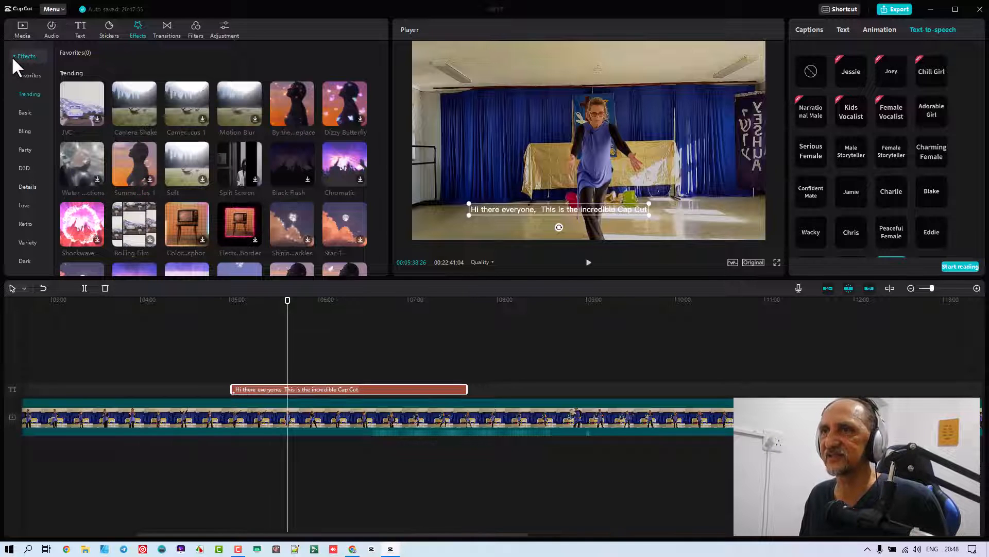
mouse_move(200, 110)
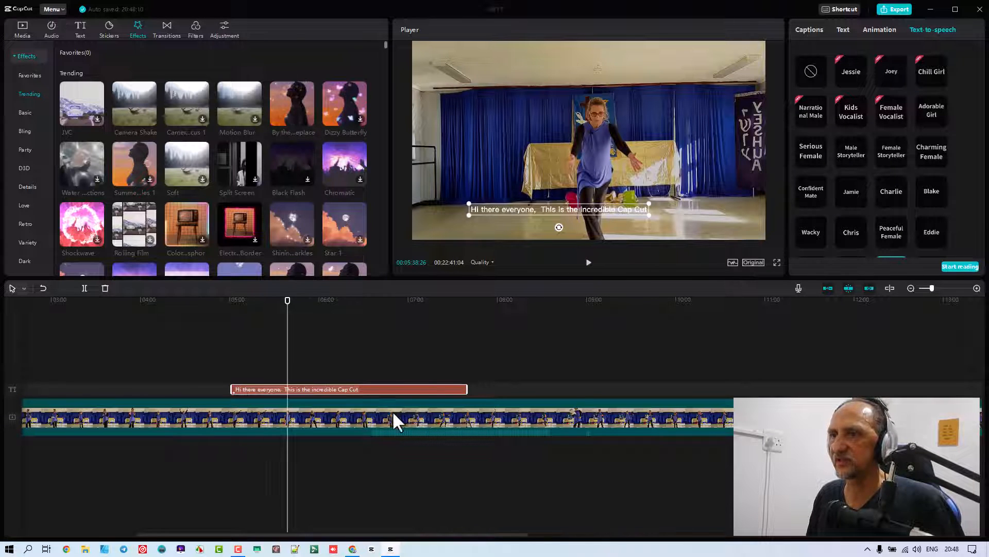
left_click(369, 412)
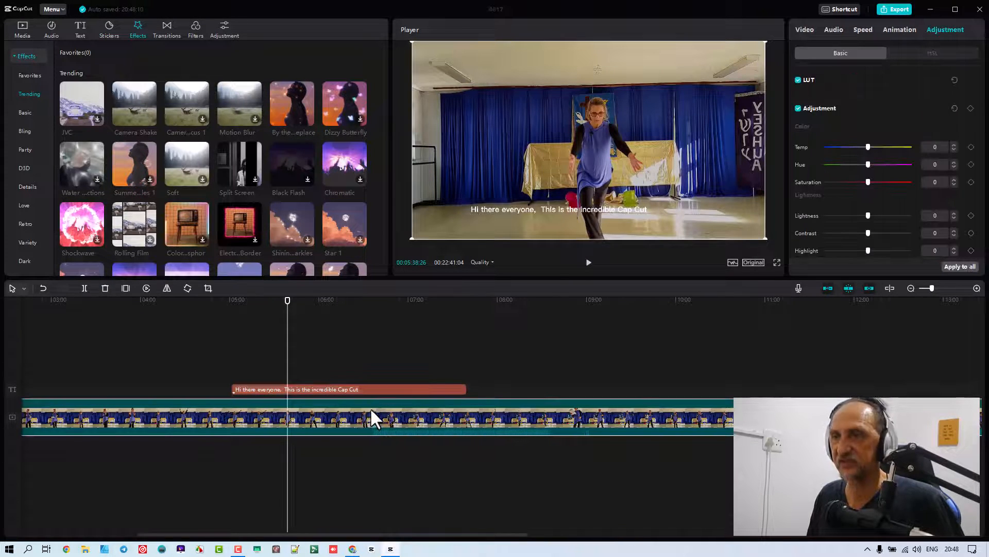
key("ctrl+b")
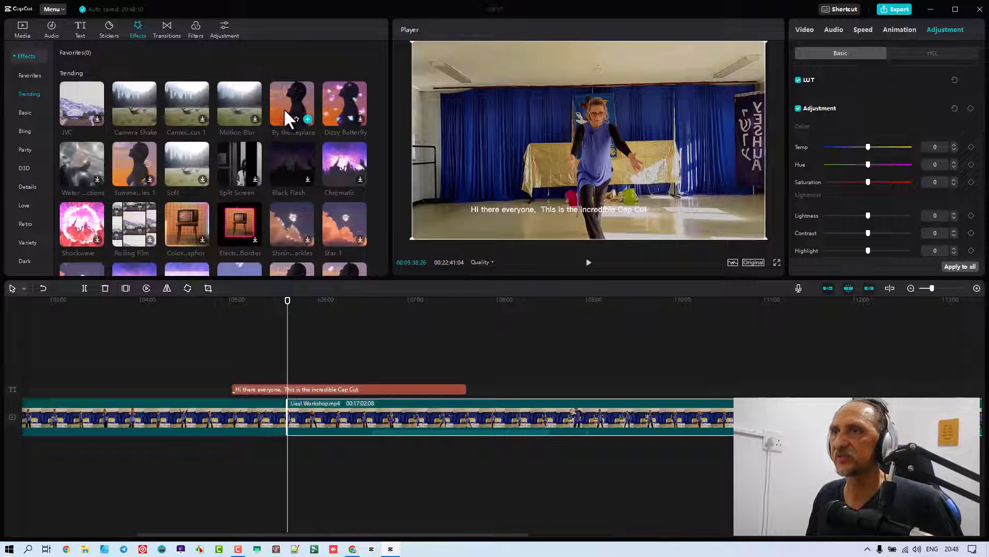
left_click_drag(284, 108, 303, 422)
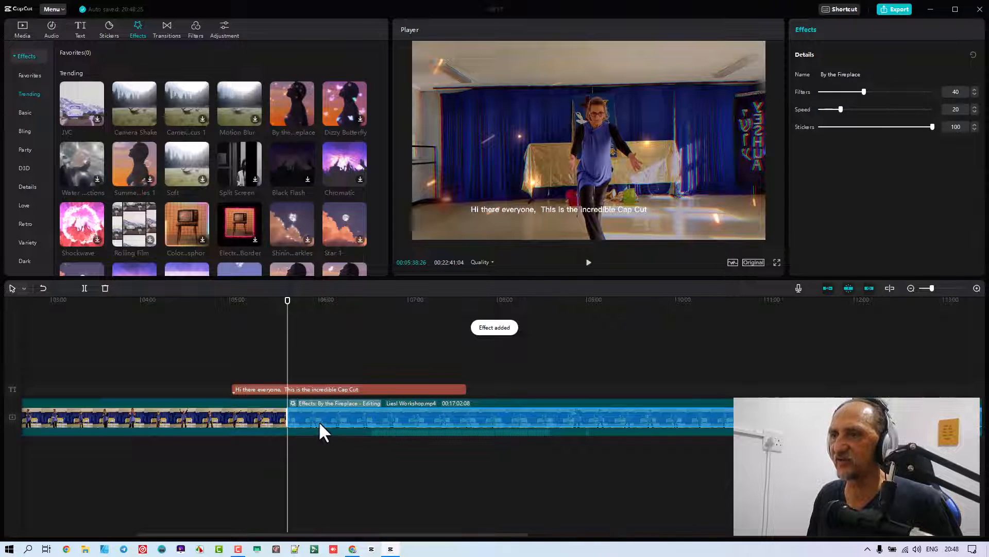
Step: Play the By the Fireplace effect, try its speed at 67 and lower it to 7
key("space")
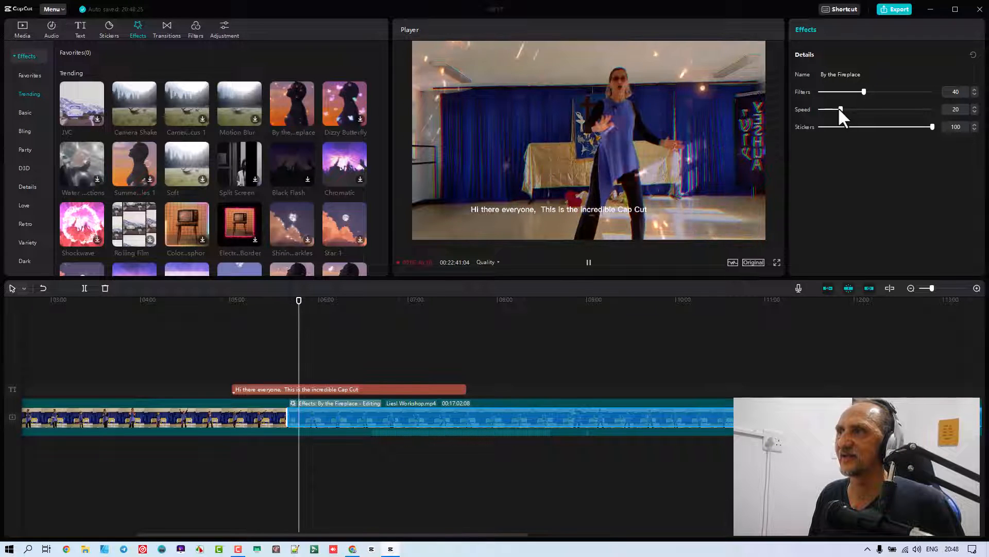
left_click_drag(841, 108, 891, 125)
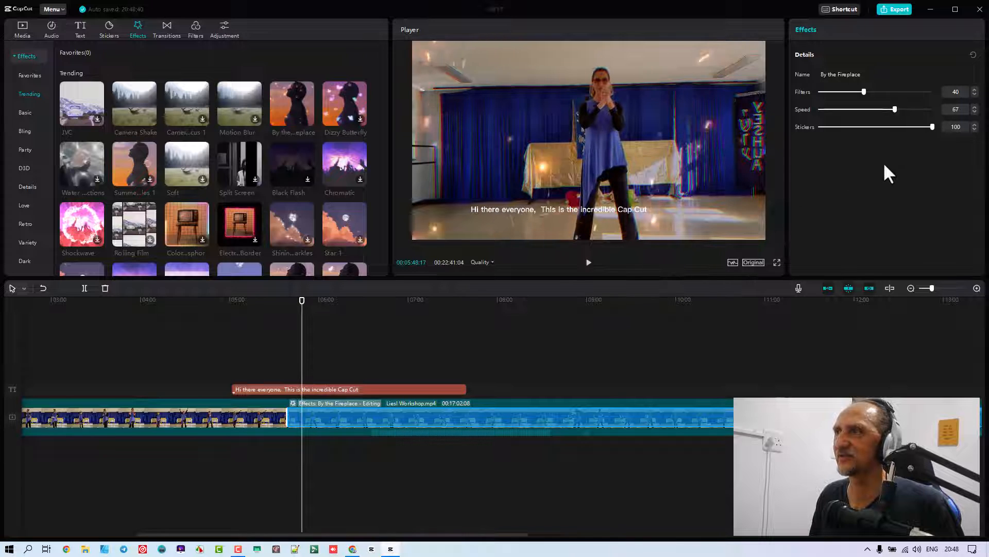
left_click_drag(895, 110, 829, 109)
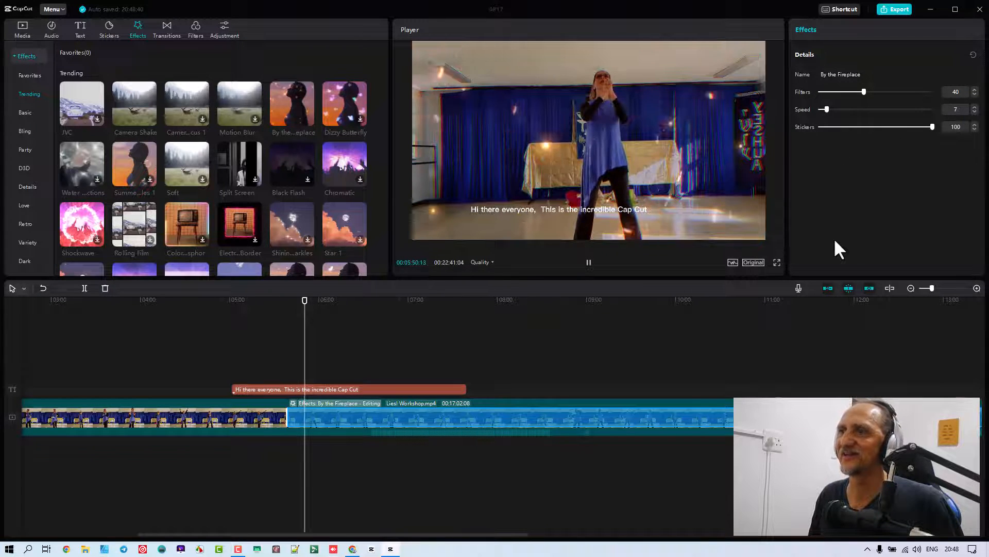
key("space")
Step: Look through the Trending, Basic and Bling effects and the Basic and Camera transitions
scroll(258, 121, "down", 2)
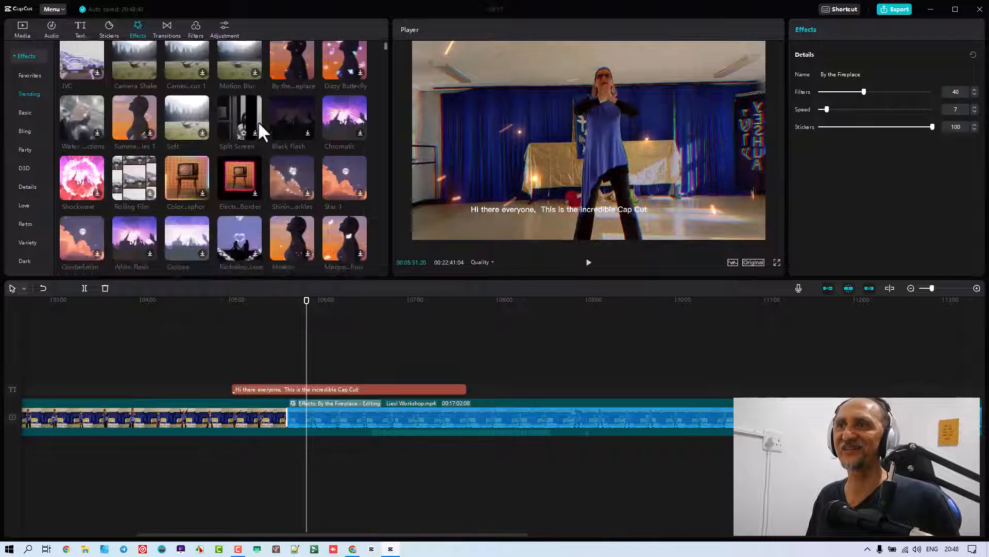
scroll(273, 129, "down", 5)
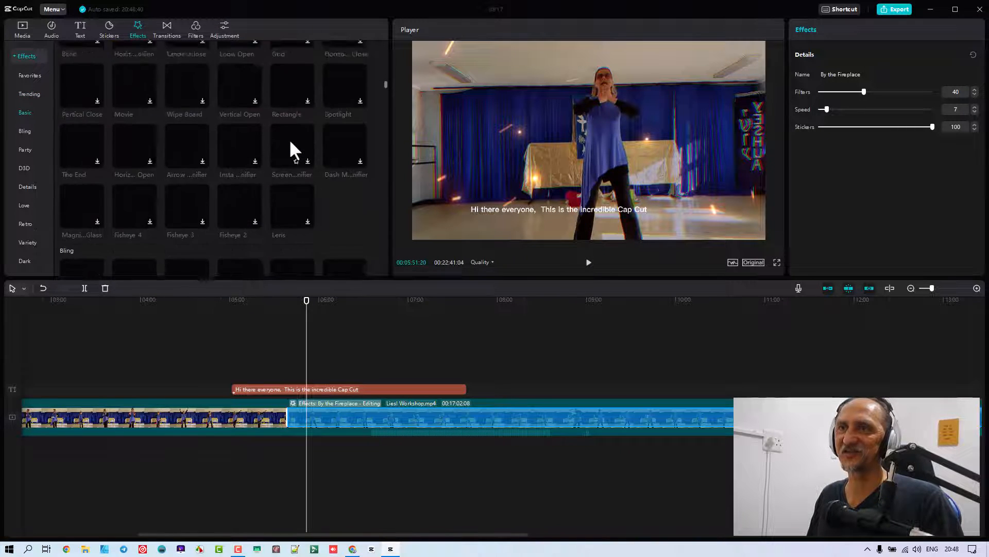
scroll(289, 138, "down", 4)
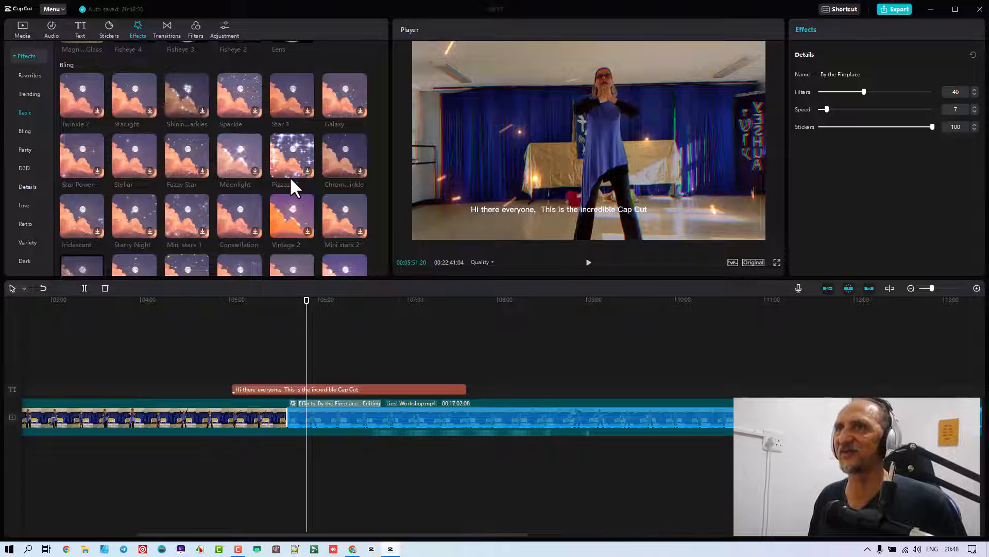
left_click(170, 27)
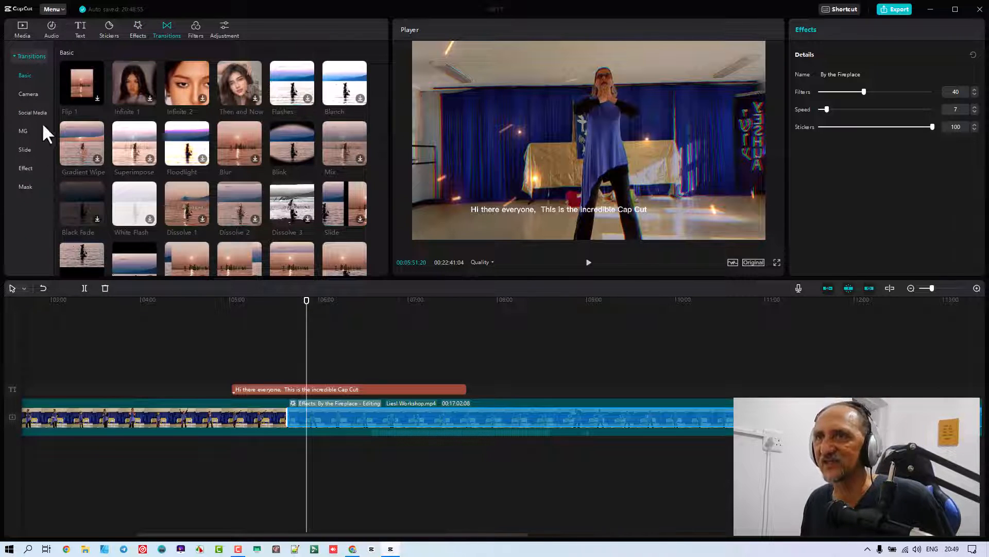
left_click(29, 94)
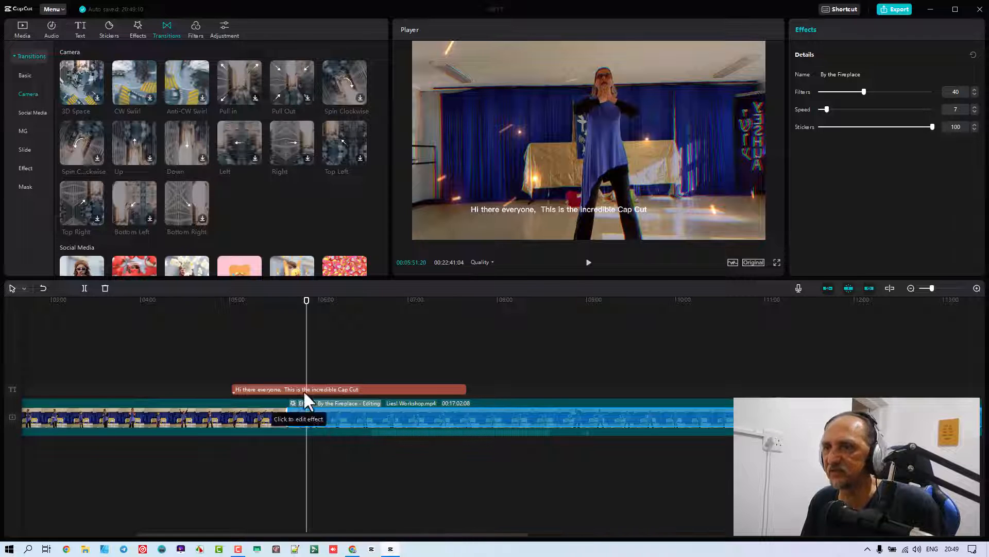
Step: Show the filter library and place the playhead at 00:04:31:09
left_click(196, 27)
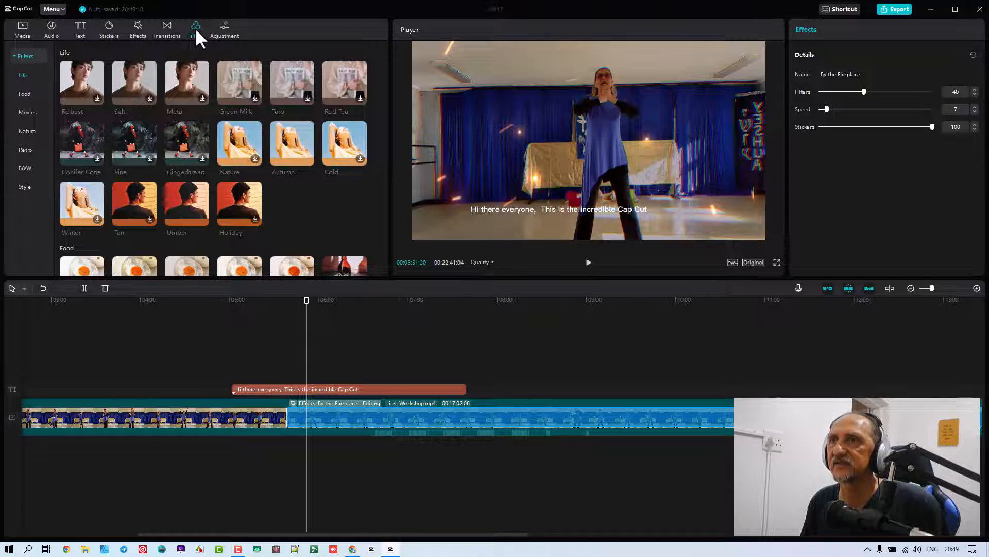
left_click(187, 298)
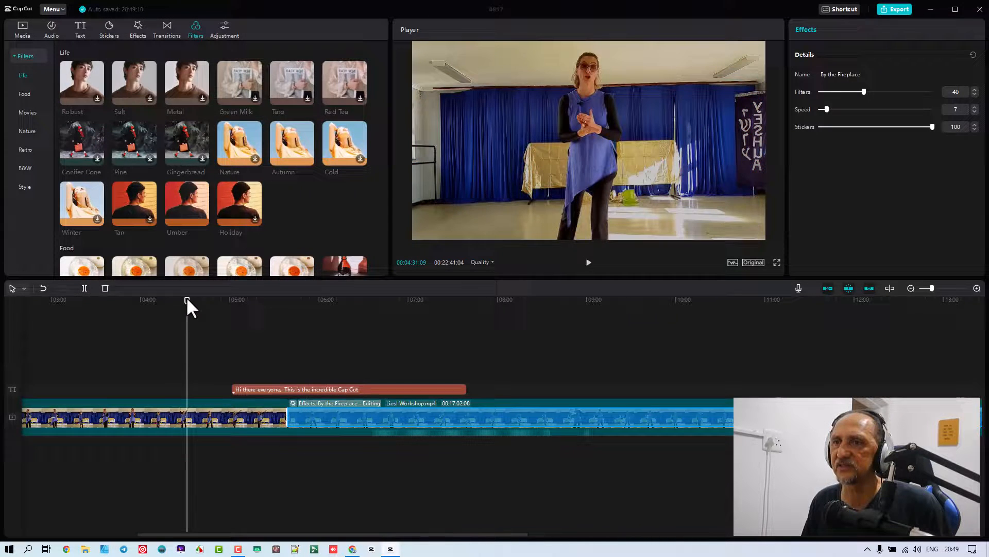
Step: Try splitting the workshop clip at 00:04:31:09 and preview the One day filter from the Movies group
left_click(215, 416)
key("ctrl+b")
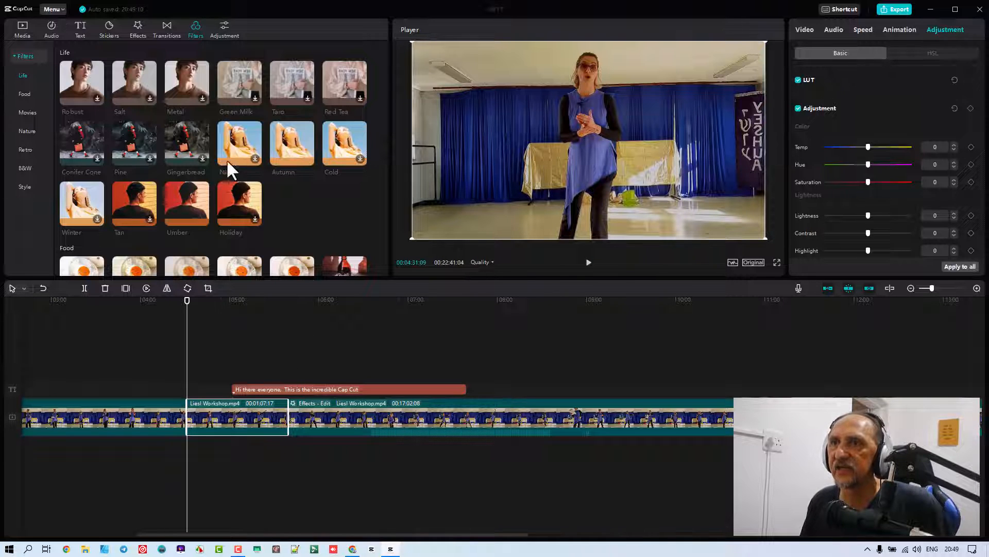
scroll(210, 194, "down", 6)
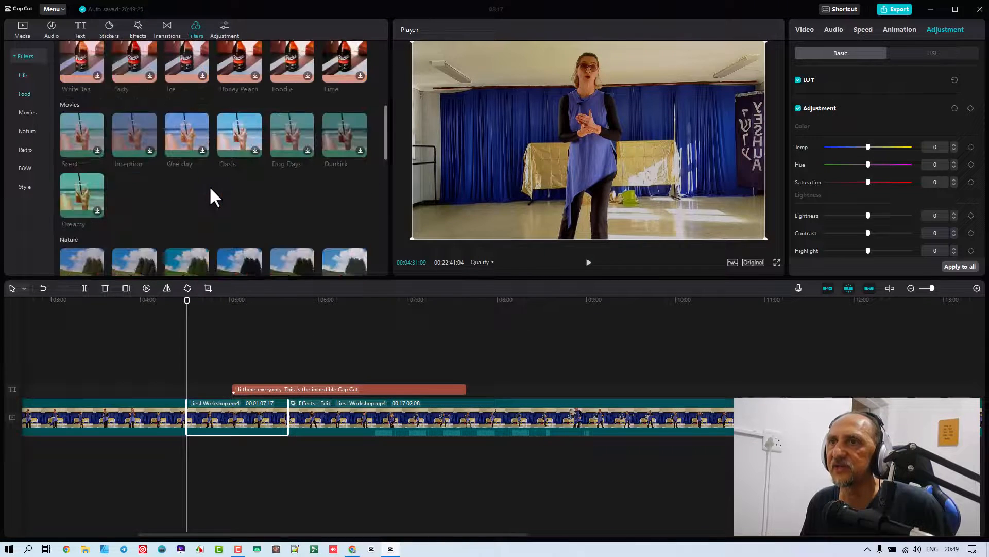
scroll(212, 196, "up", 1)
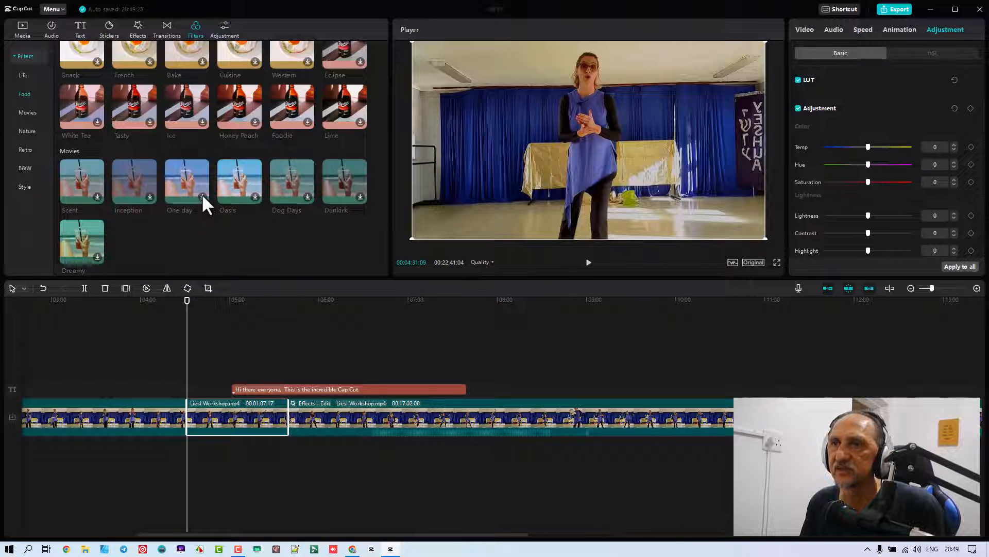
left_click(200, 196)
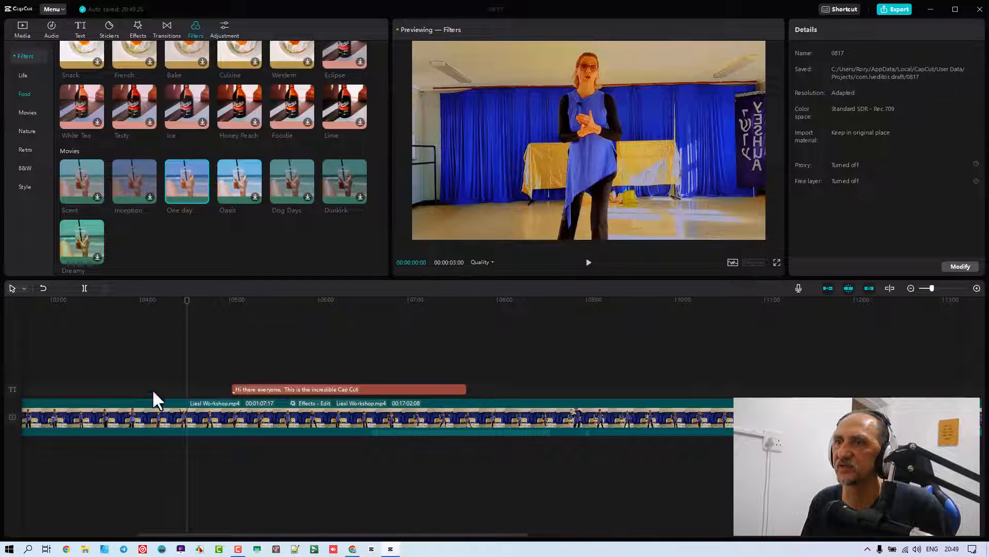
key("space")
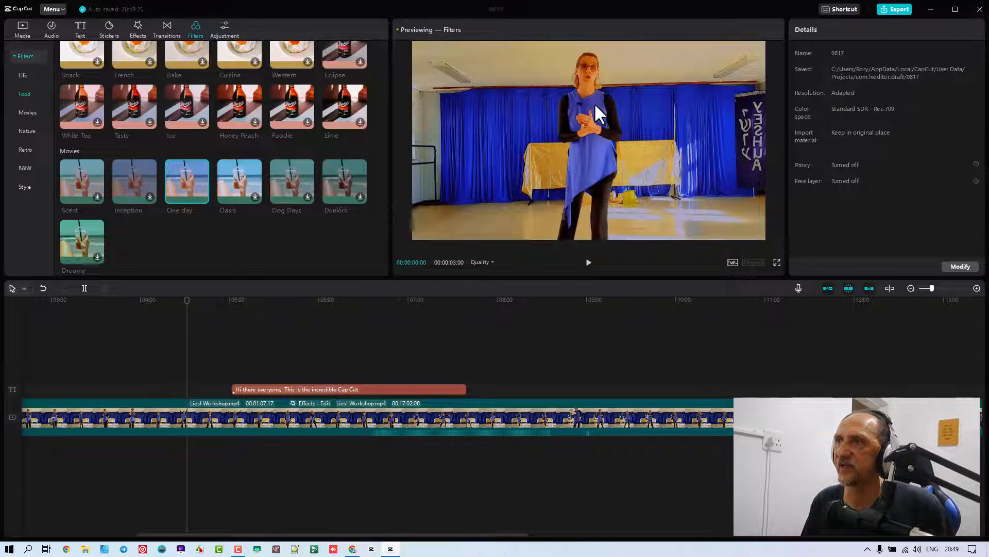
left_click(376, 403)
scroll(207, 103, "up", 5)
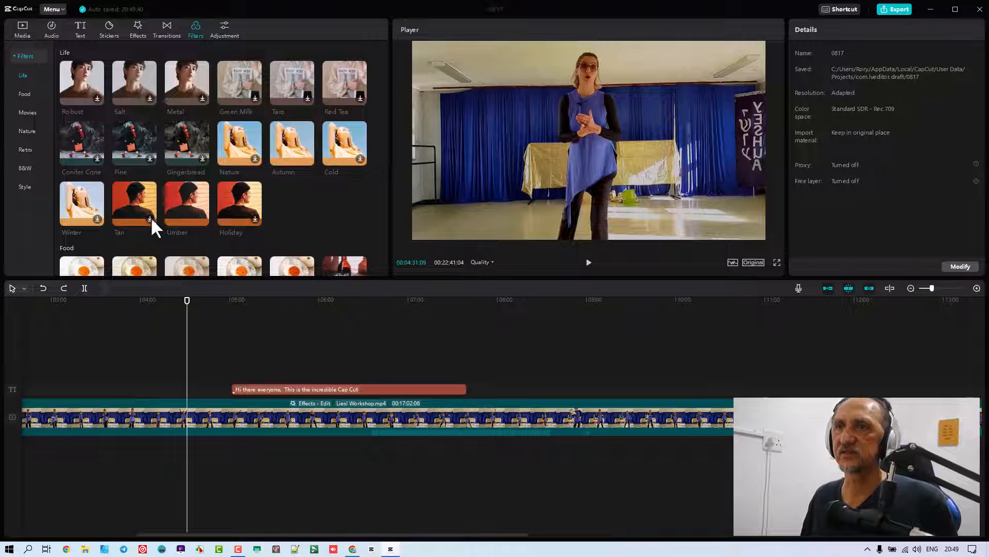
Step: Add the Umber filter at the playhead, play it briefly and set its strength to 72
left_click(200, 215)
key("space")
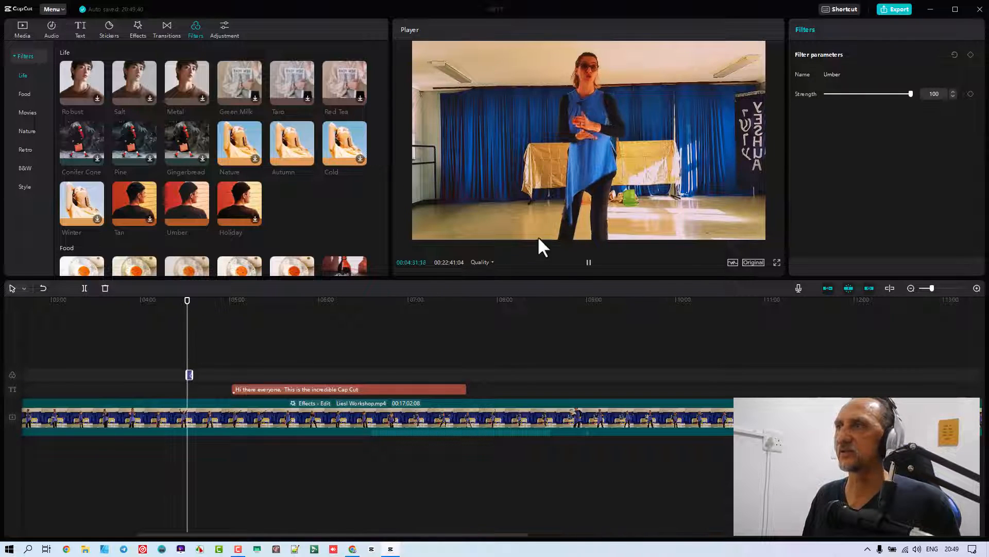
key("space")
left_click_drag(909, 93, 886, 95)
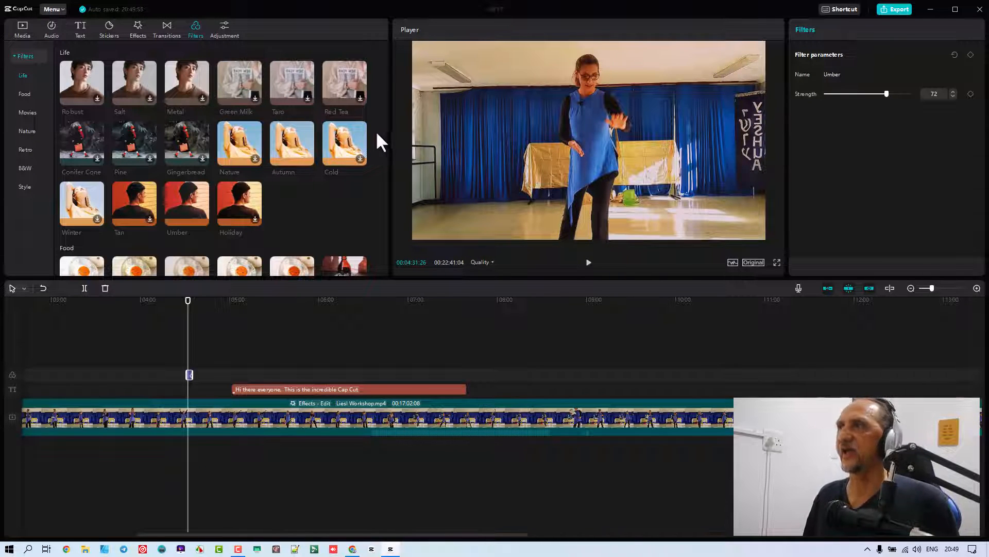
Step: Show the custom adjustment library and the workshop clip's basic adjustment settings, comparing frames before and at the Umber filter
left_click(229, 34)
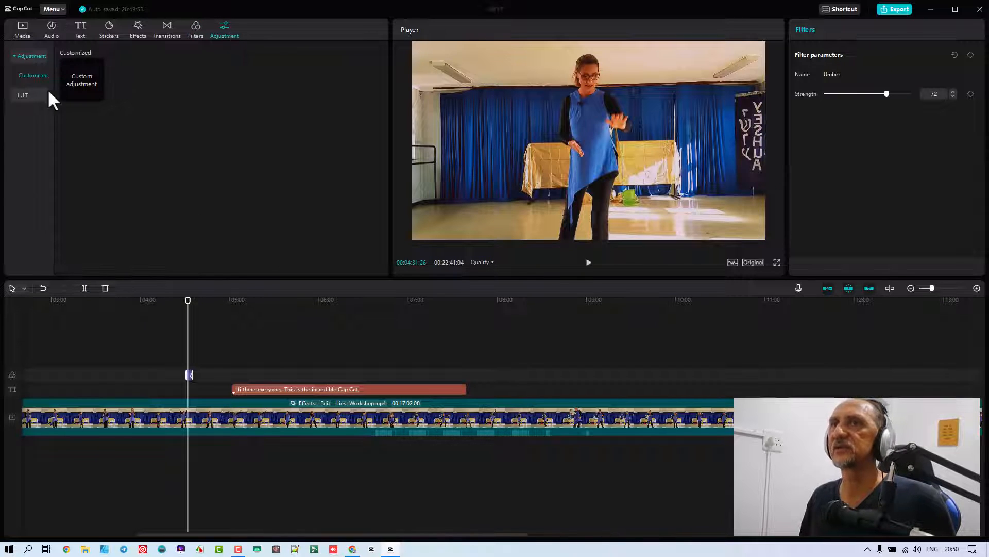
left_click(240, 414)
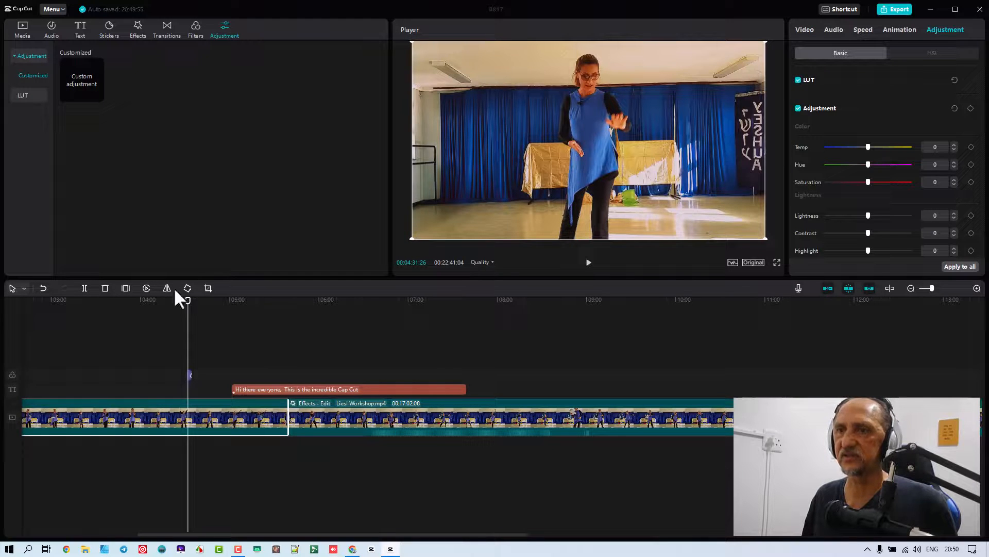
left_click_drag(188, 300, 137, 298)
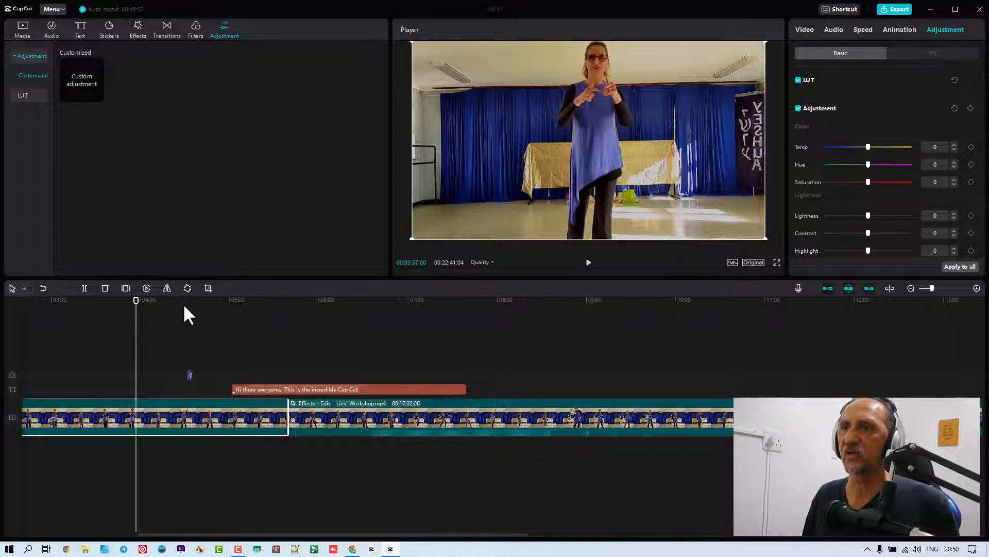
left_click(187, 300)
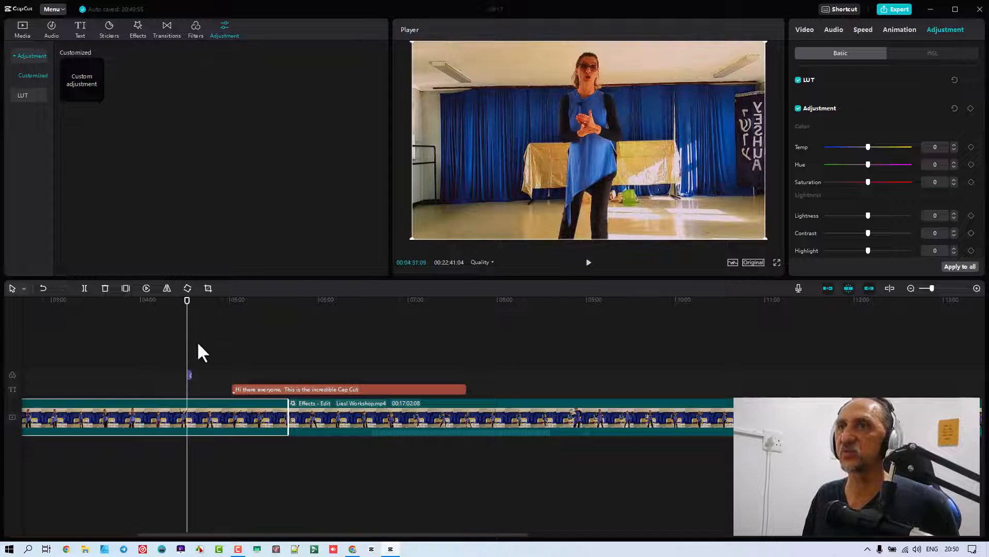
Step: Extend the end of the Umber filter on the timeline to about 00:04:41 and check a filtered frame inside it
scroll(203, 375, "up", 5, "ctrl")
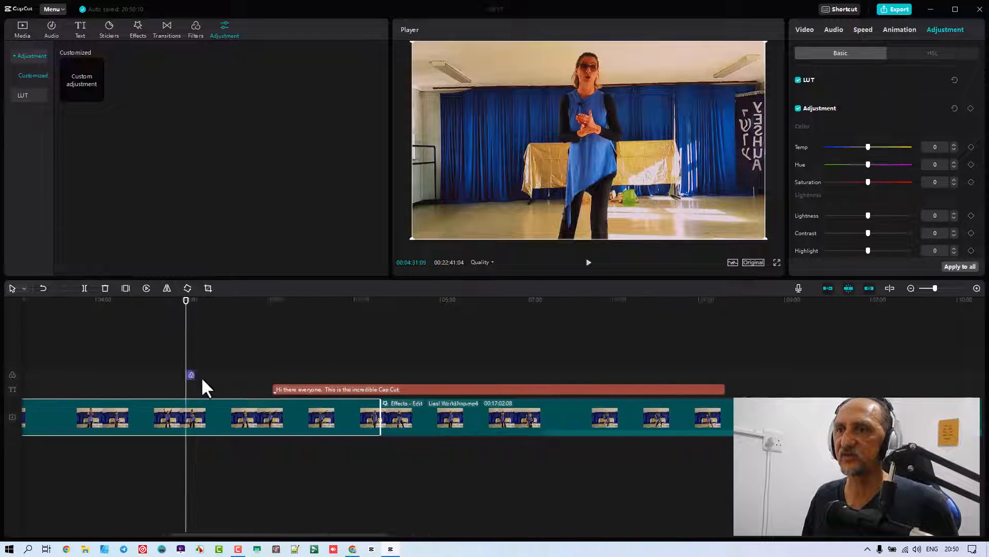
scroll(200, 376, "up", 2, "ctrl")
left_click(199, 374)
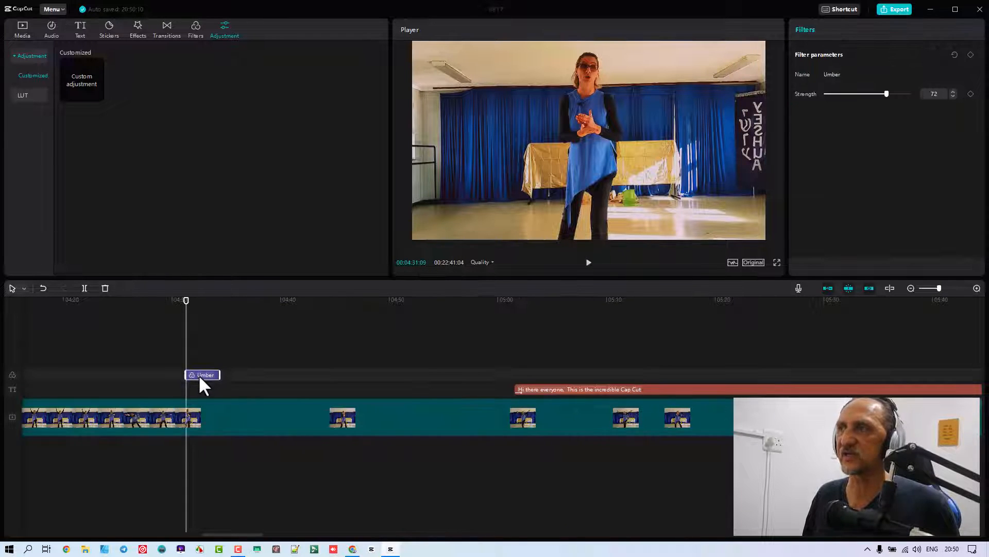
left_click_drag(220, 374, 300, 375)
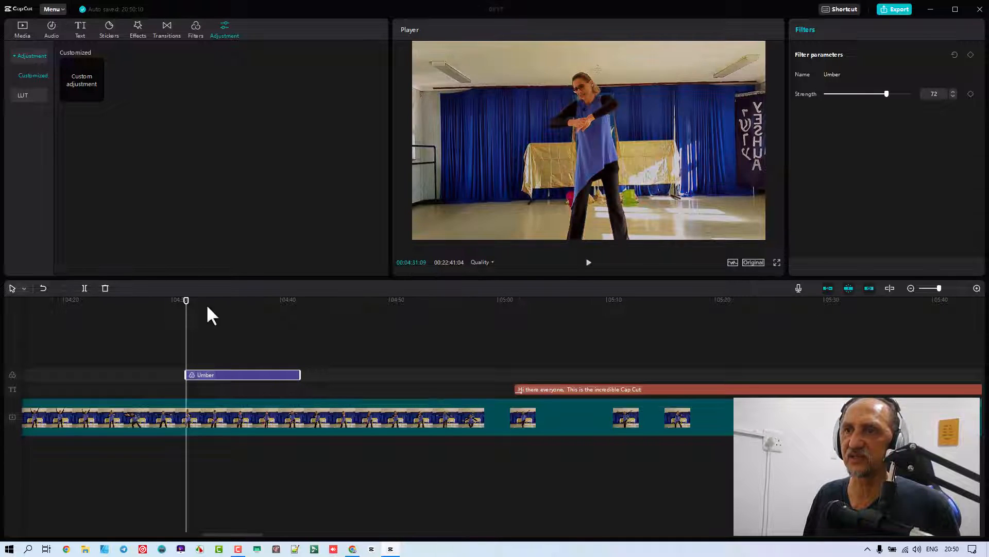
left_click(226, 309)
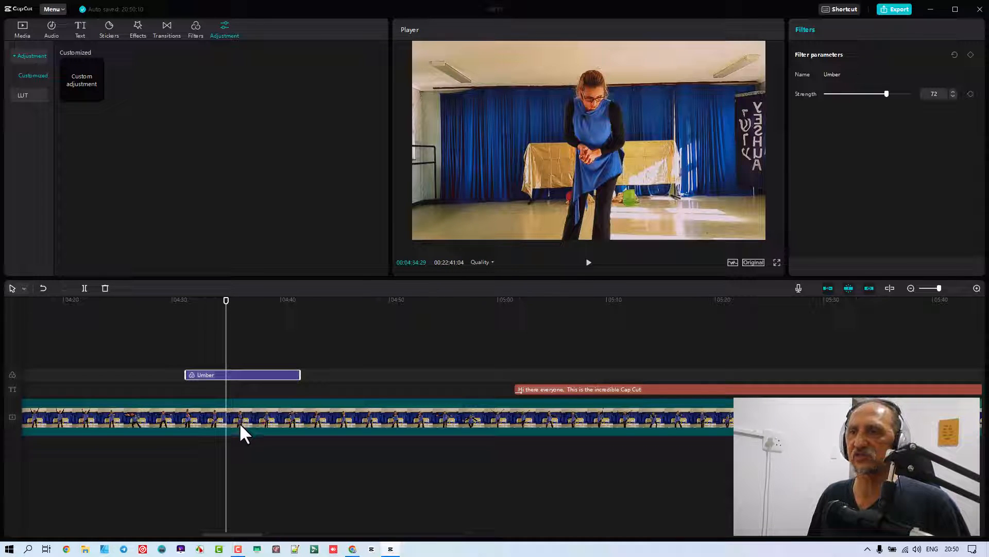
left_click(241, 384)
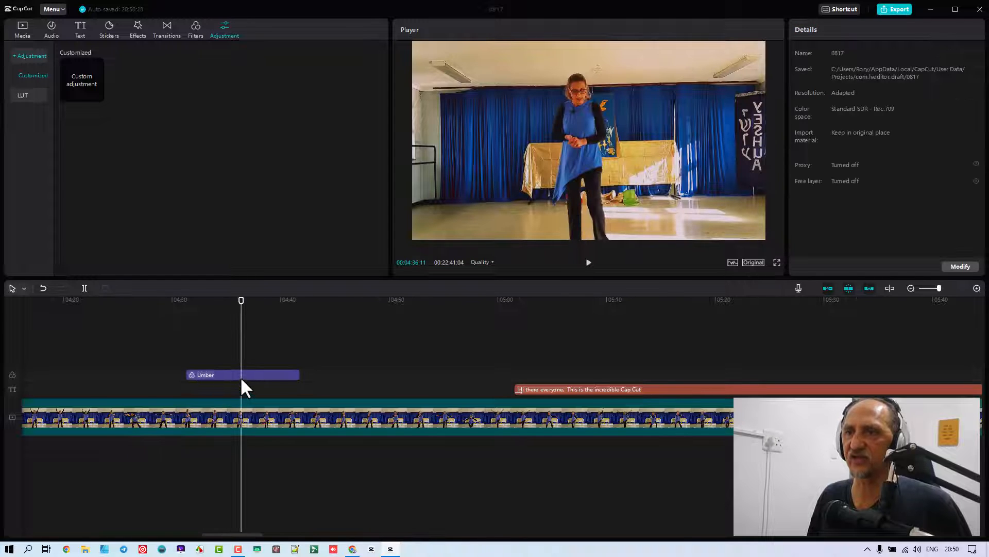
left_click(250, 373)
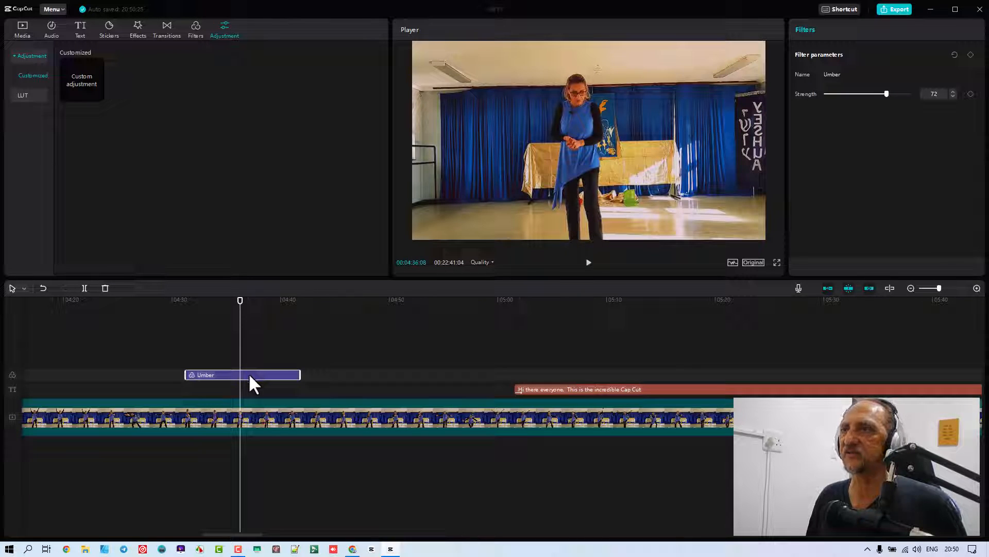
Step: Split the workshop clip at 00:03:38:15 and 00:03:50:19 and select the segment between the cuts
left_click_drag(192, 299, 142, 300)
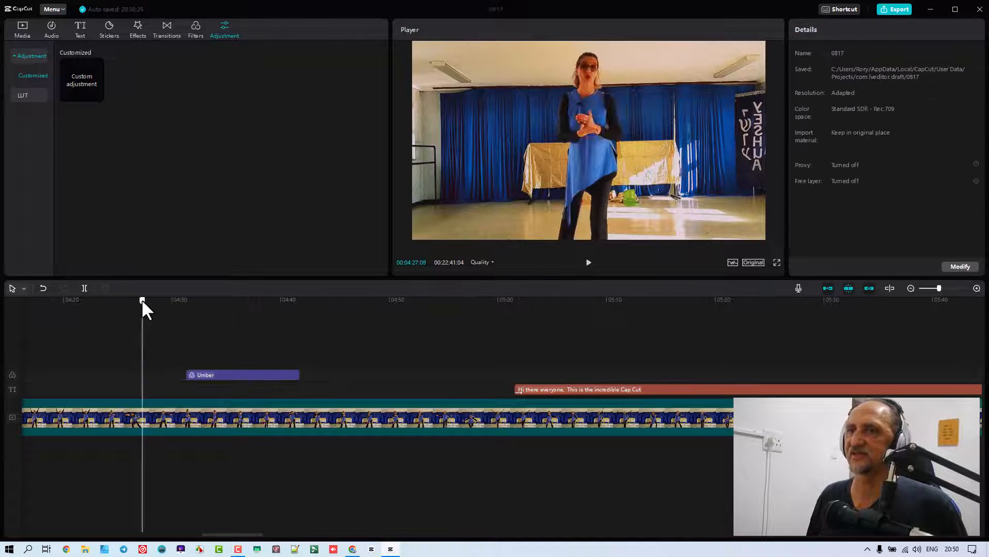
left_click(117, 422)
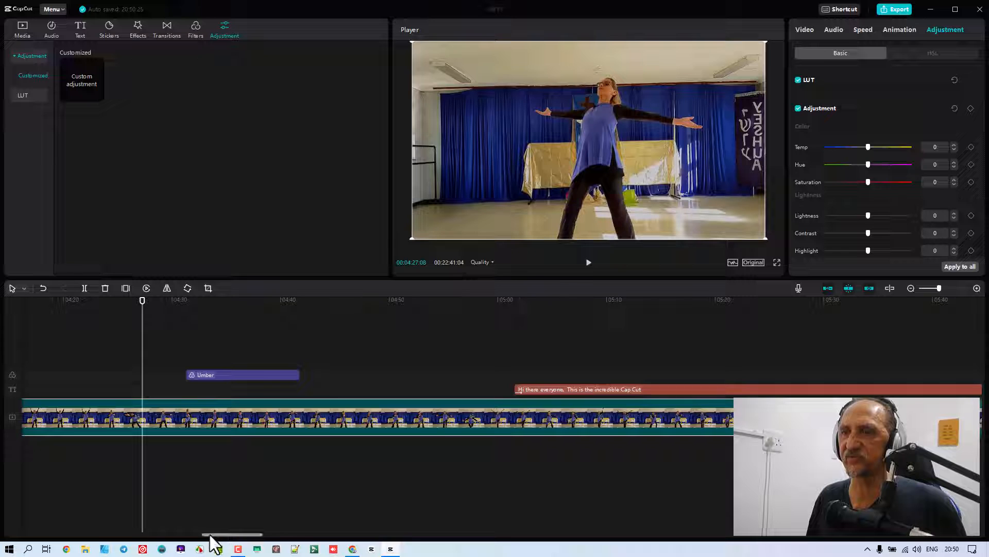
left_click_drag(209, 534, 173, 534)
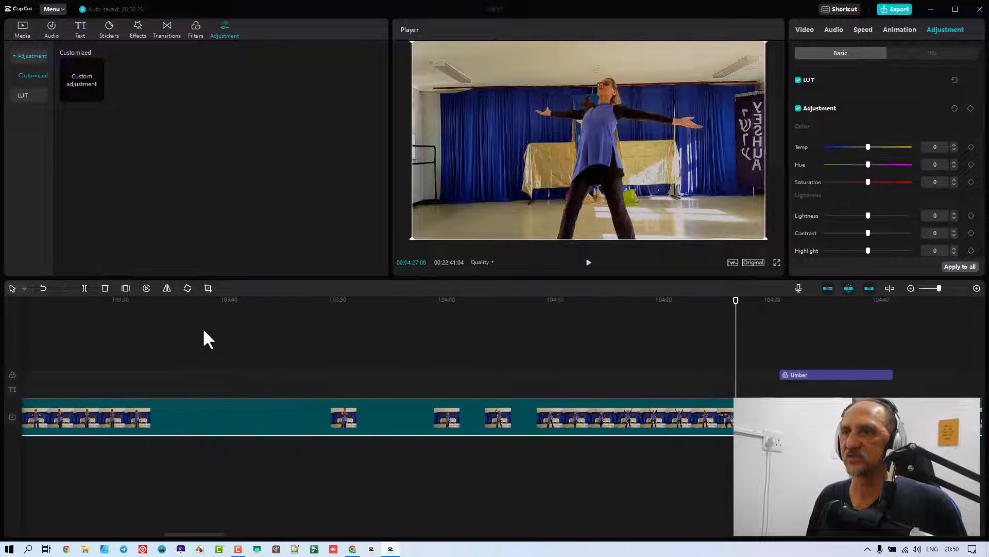
left_click(206, 298)
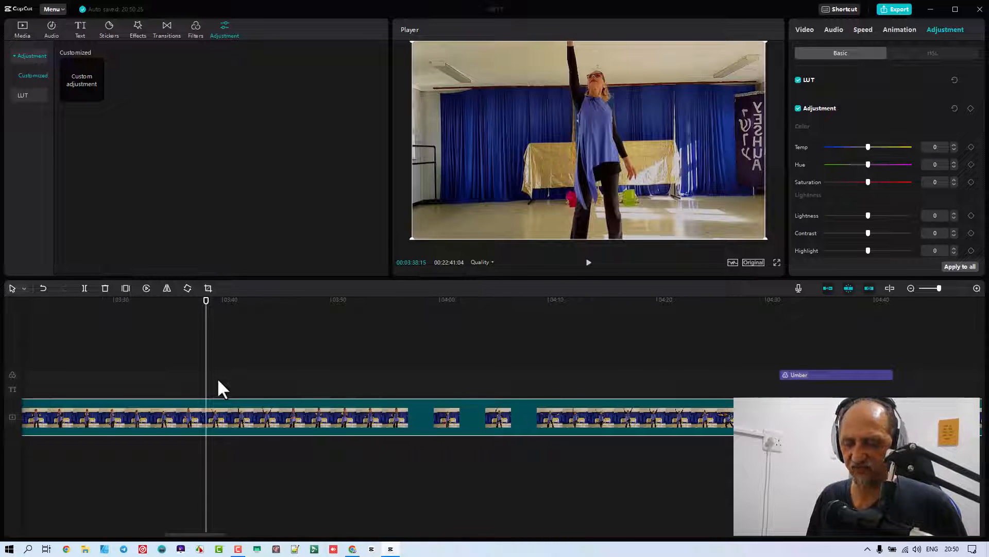
key("ctrl+b")
left_click(338, 299)
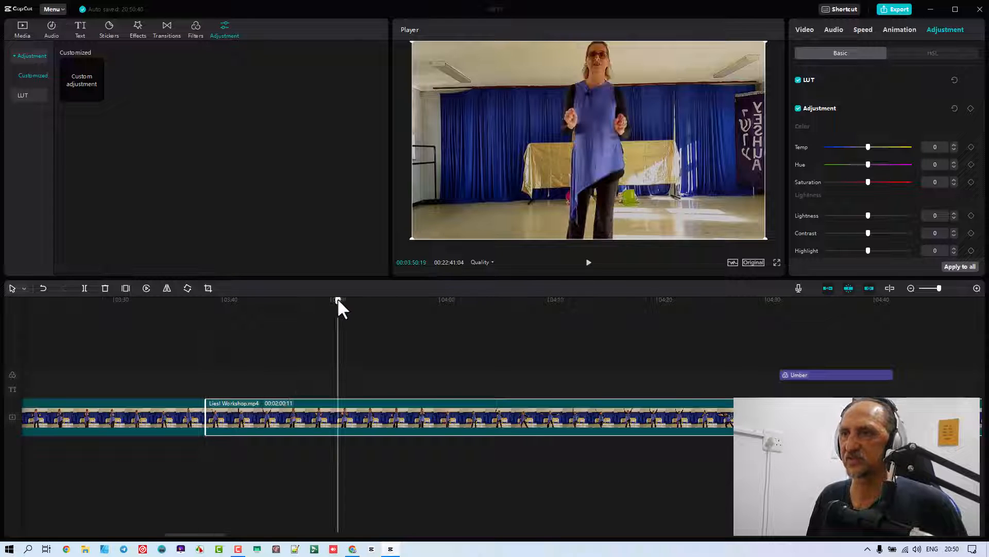
key("ctrl+b")
left_click(282, 425)
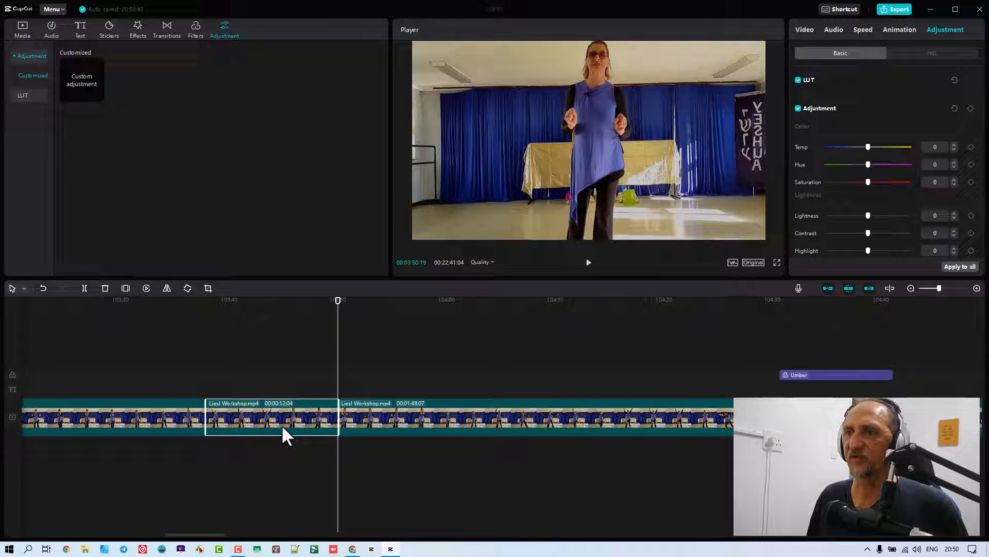
Step: Add a custom adjustment above the segment between the two cuts and stretch both its ends to cover that segment
left_click(267, 302)
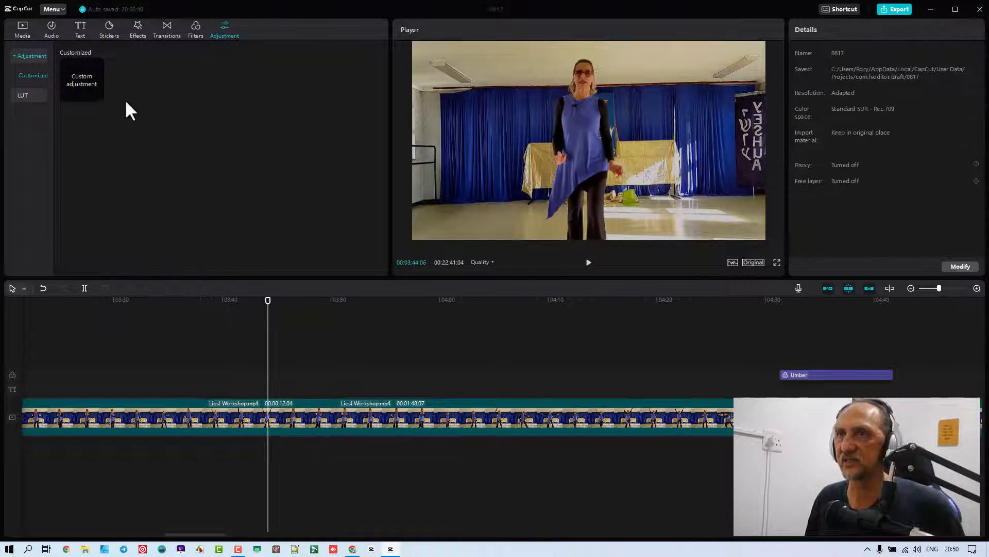
left_click_drag(80, 83, 234, 407)
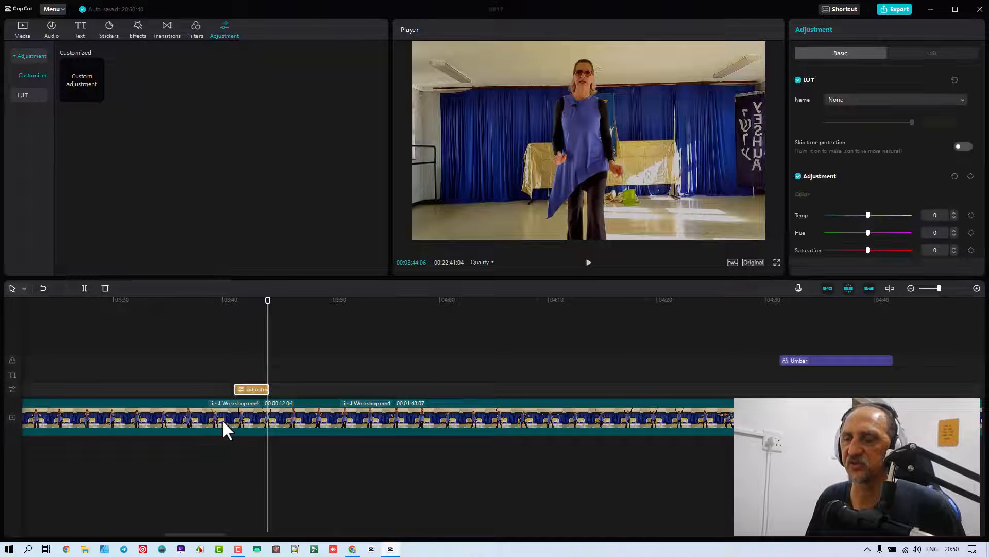
left_click_drag(234, 391, 195, 390)
left_click_drag(268, 390, 344, 402)
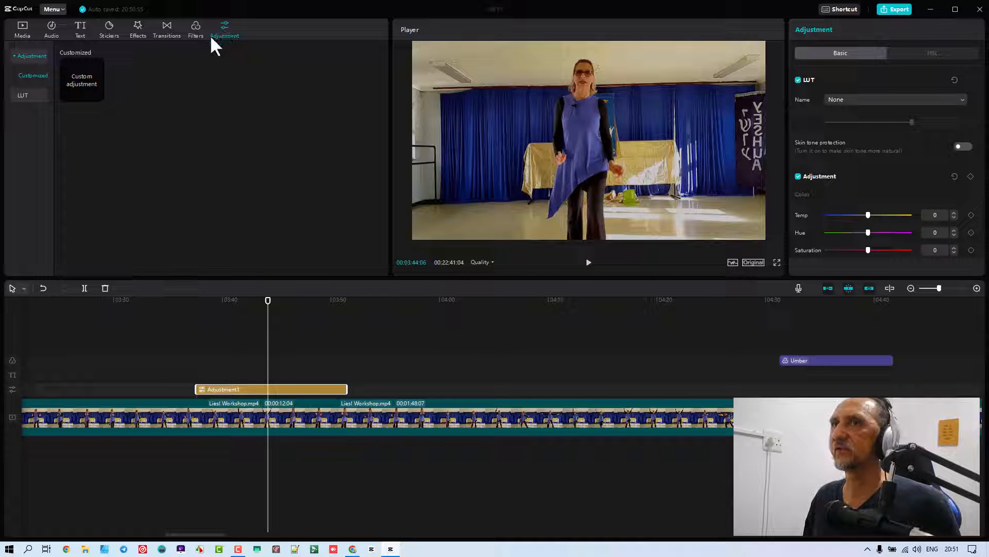
Step: Set the adjustment layer's Lightness to 13 and Sharpen to 24
scroll(885, 166, "down", 4)
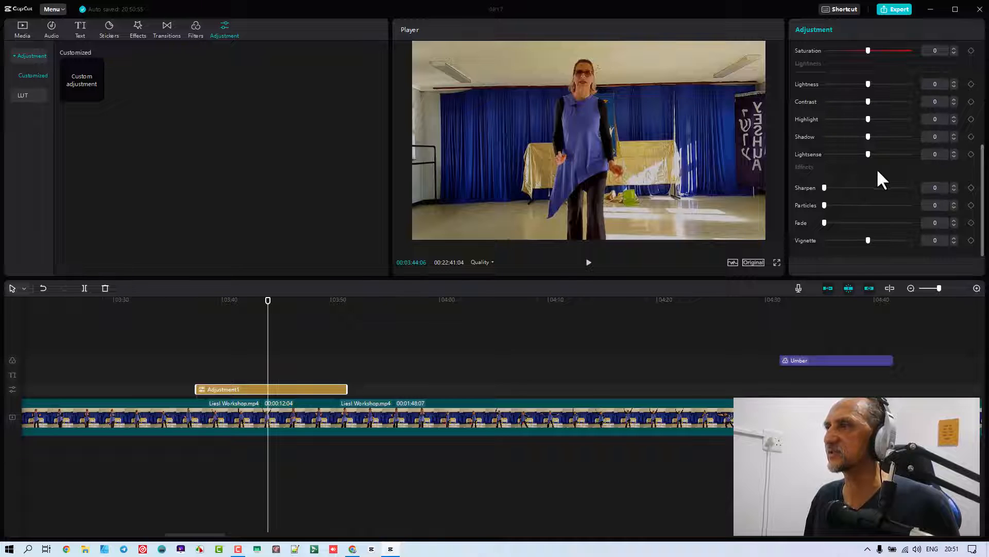
scroll(873, 183, "up", 1)
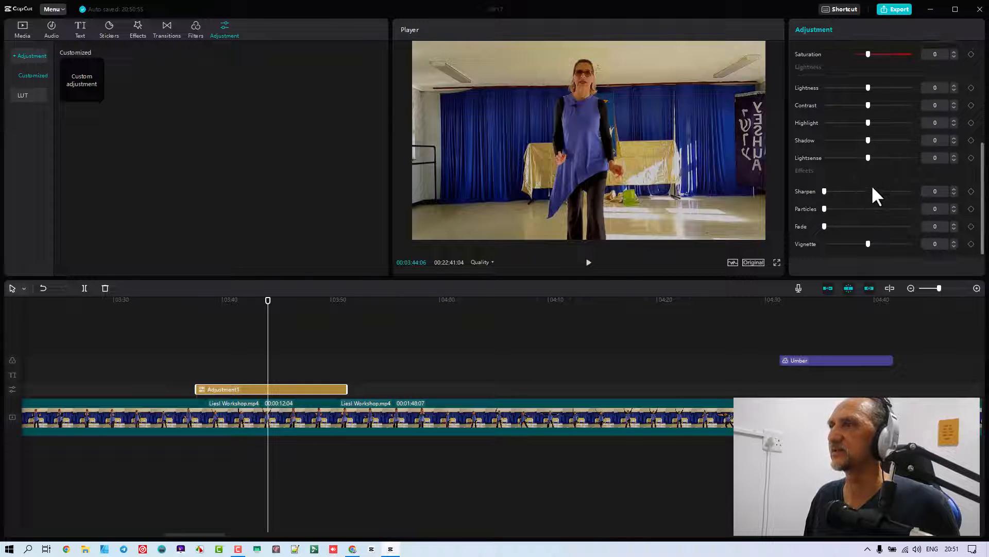
scroll(872, 188, "up", 5)
scroll(868, 195, "down", 5)
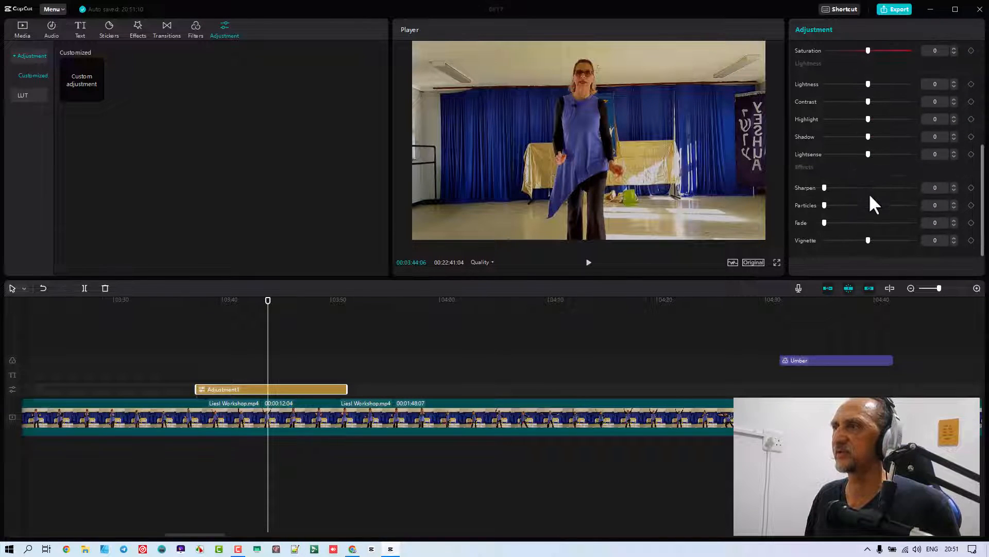
left_click_drag(886, 91, 880, 92)
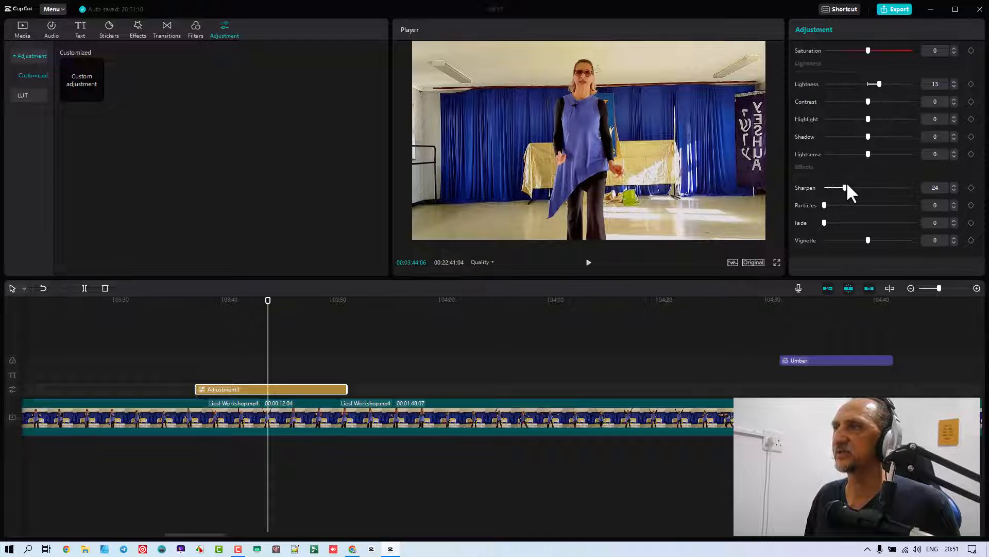
mouse_move(825, 223)
left_mouse_down()
mouse_move(891, 231)
mouse_move(817, 235)
left_mouse_up()
Step: Set the adjustment layer's colour temperature to 21 and play the adjusted segment briefly
scroll(863, 201, "up", 10)
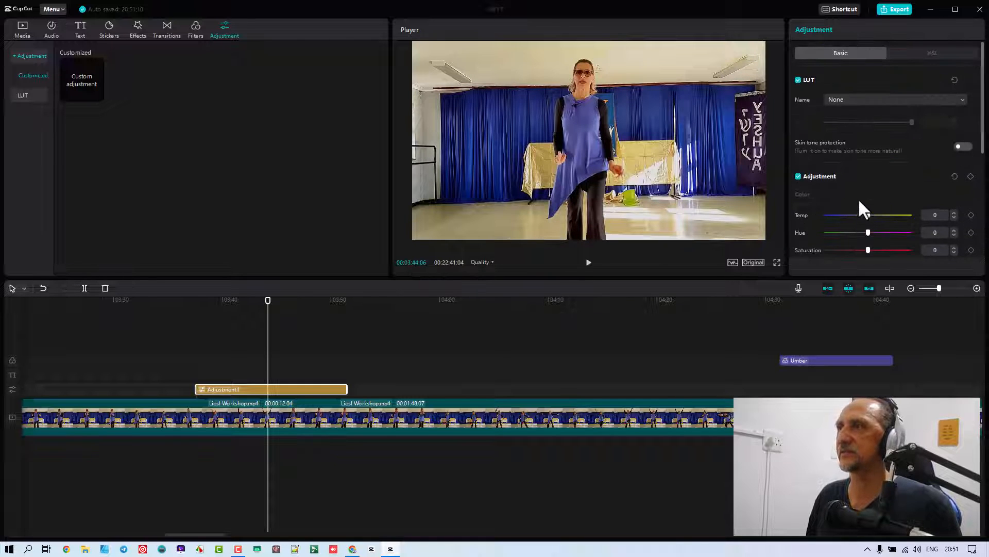
left_click_drag(878, 212, 887, 216)
key("space")
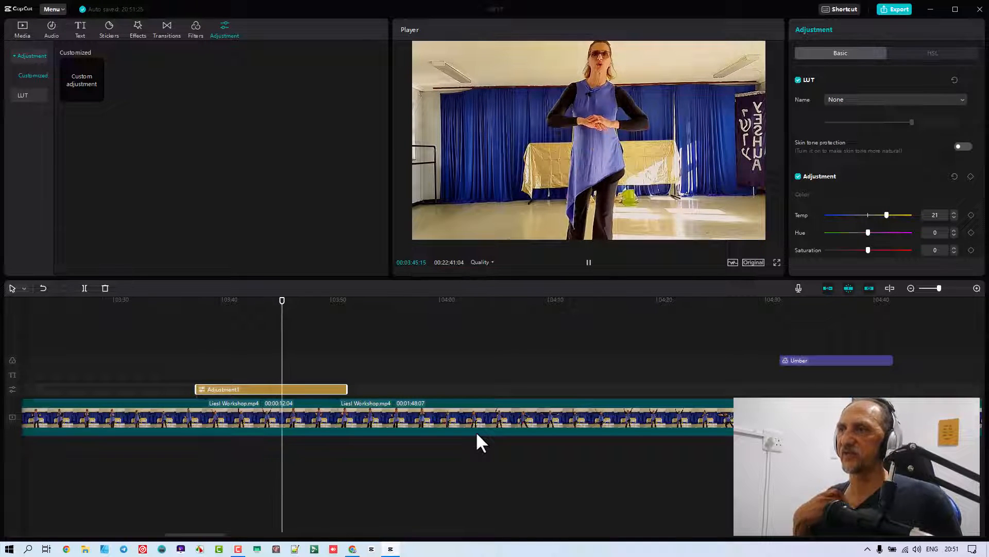
key("space")
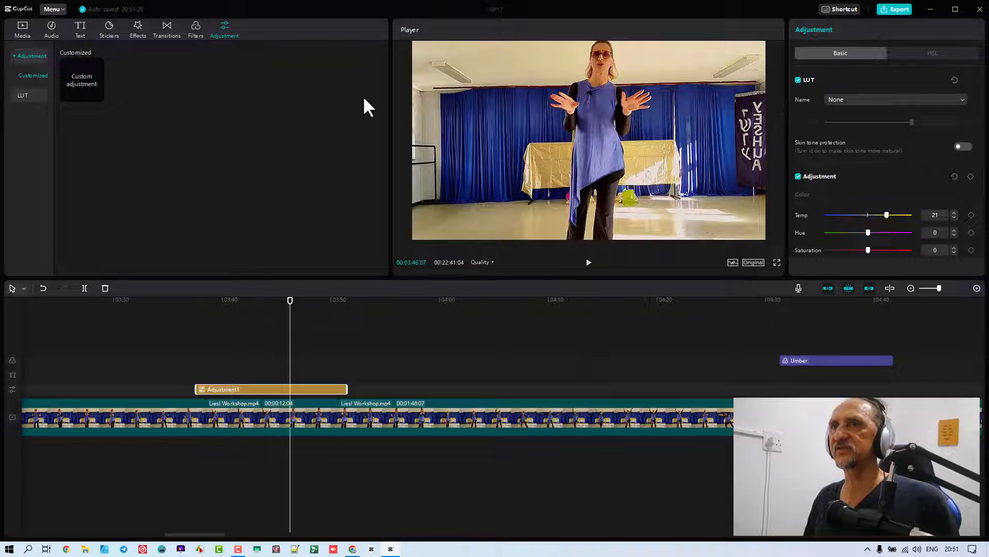
left_click(61, 10)
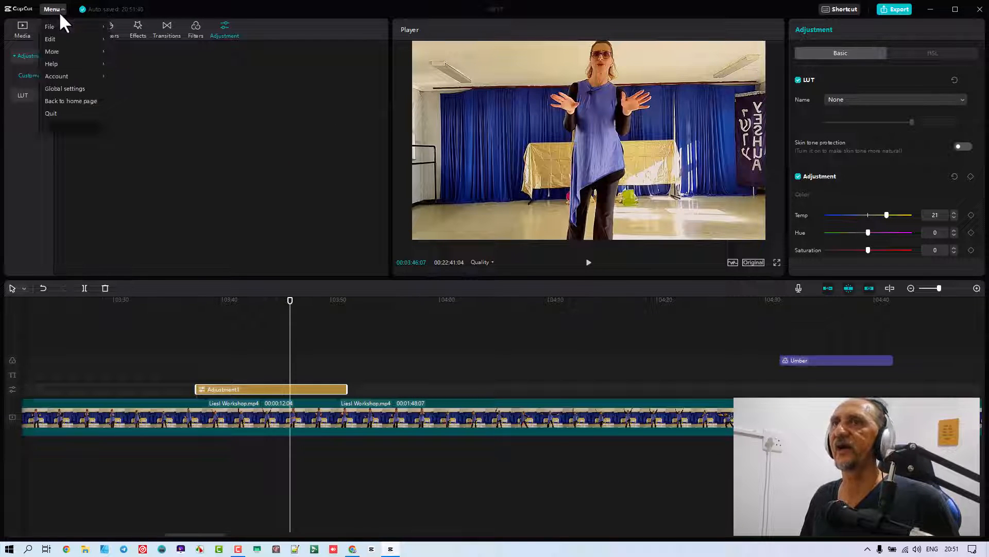
mouse_move(61, 65)
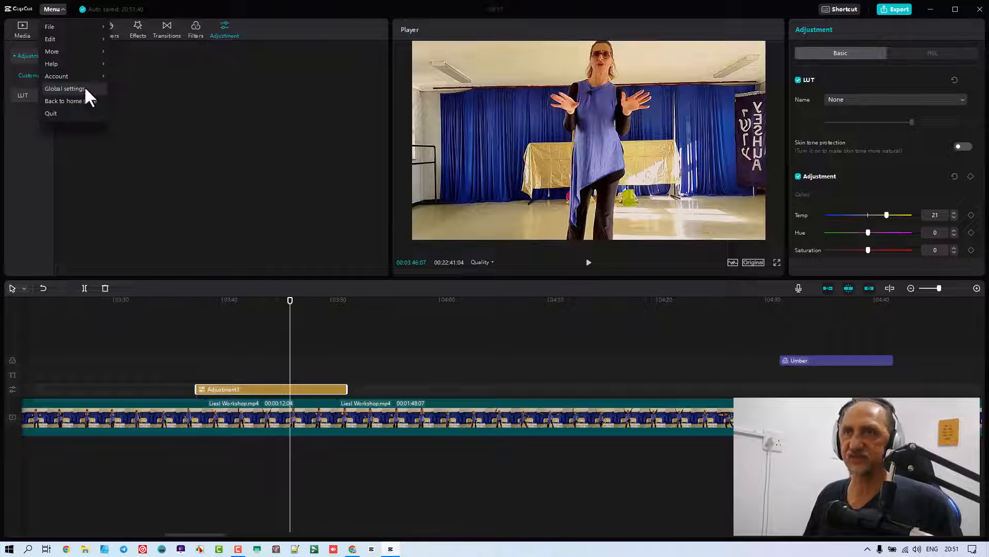
Step: Open the export settings and review the available resolution and bit rate options
left_click(900, 9)
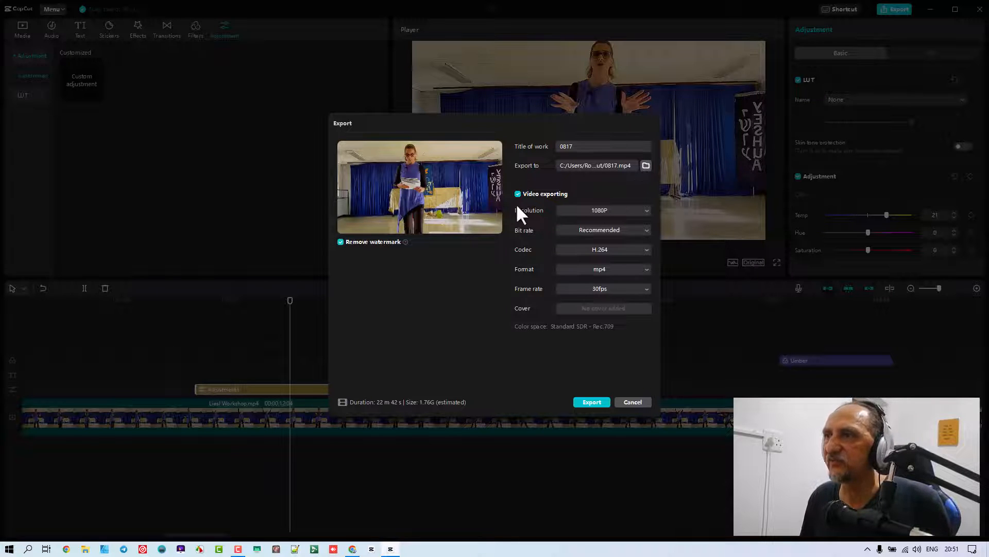
left_click(606, 211)
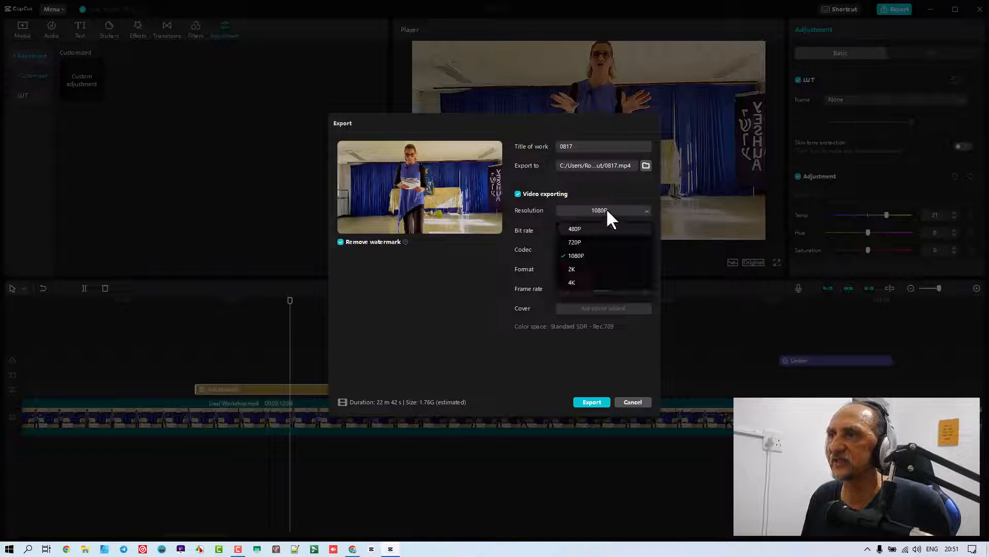
left_click(606, 210)
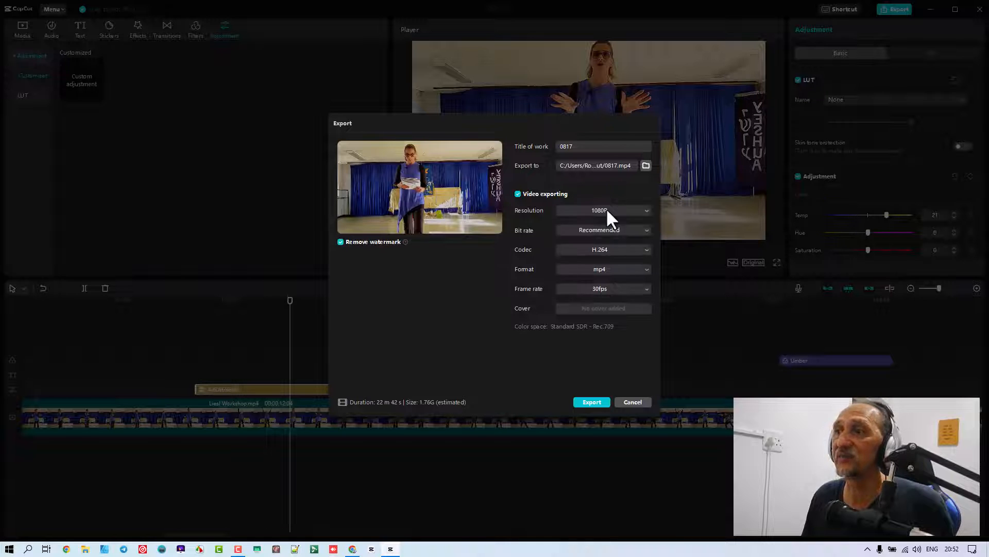
left_click(639, 232)
left_click(639, 233)
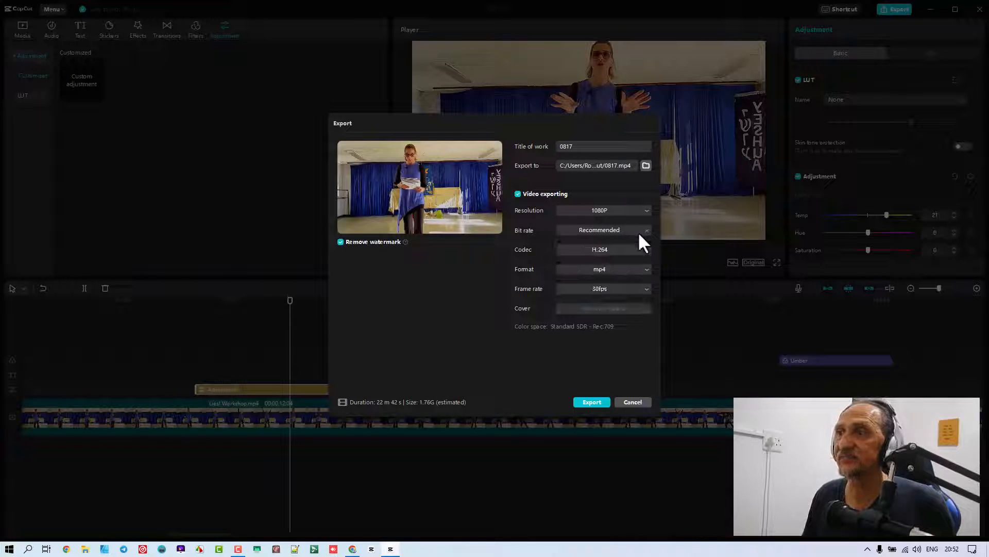
left_click(638, 231)
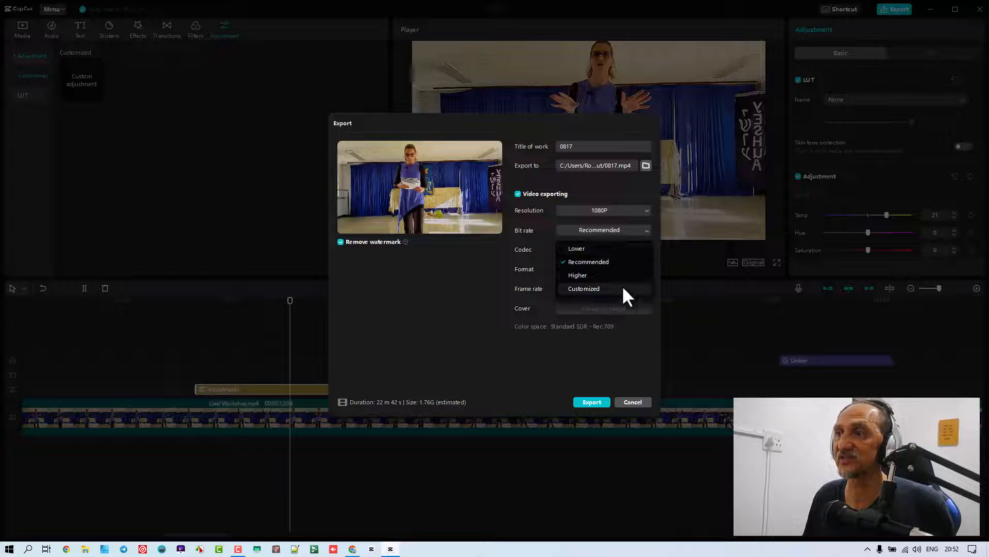
left_click(639, 231)
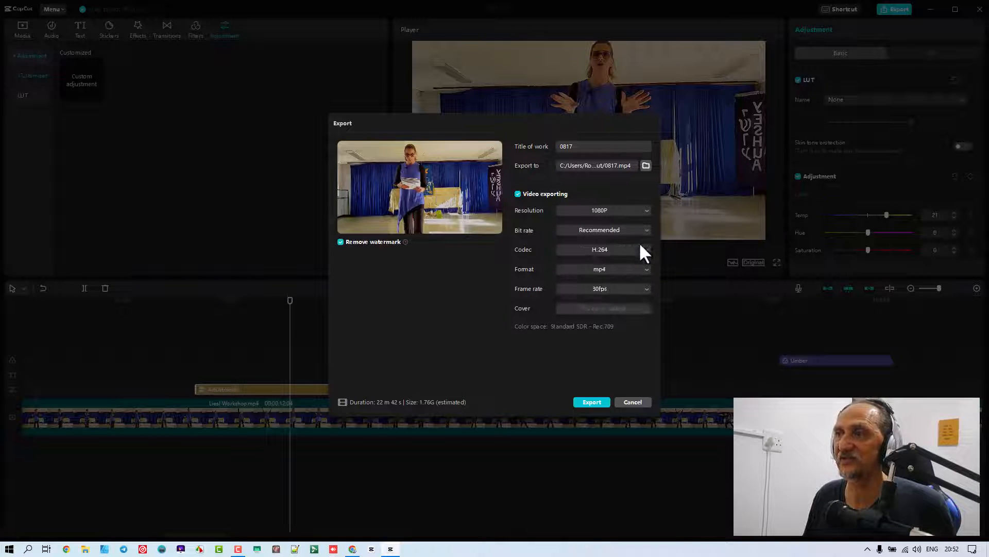
Step: Review the codec, format and frame rate choices for the export, keeping H.264, mp4 and 30fps
left_click(639, 248)
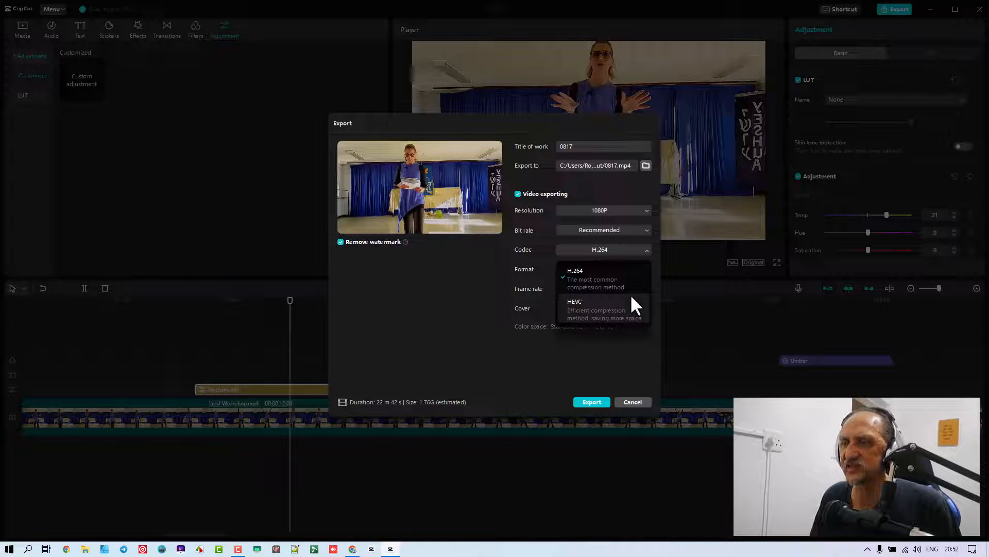
left_click(618, 270)
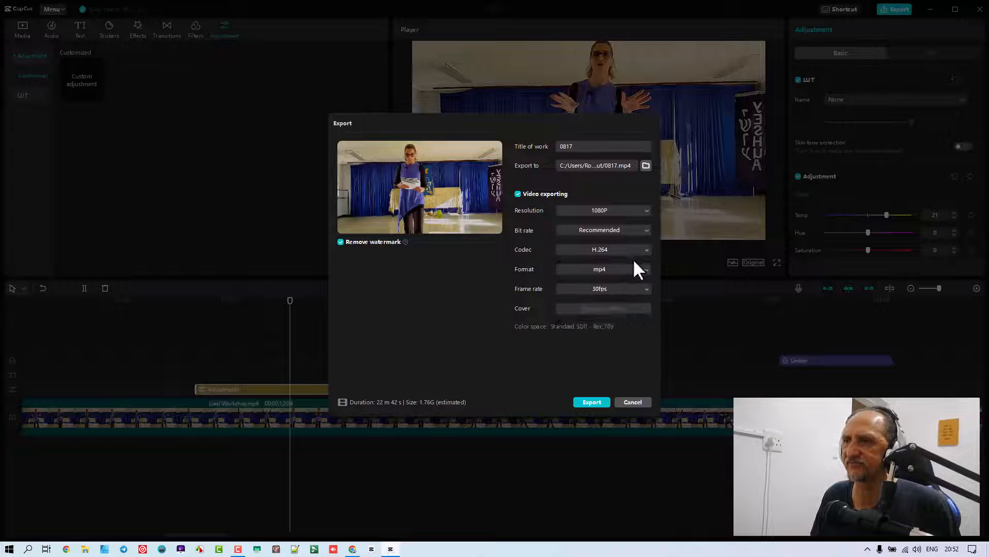
left_click(634, 267)
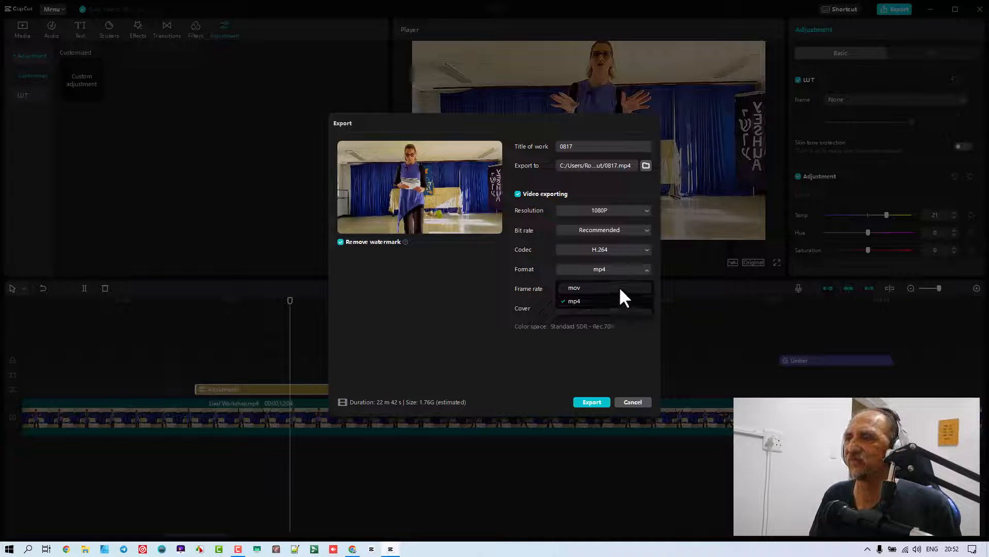
left_click(628, 267)
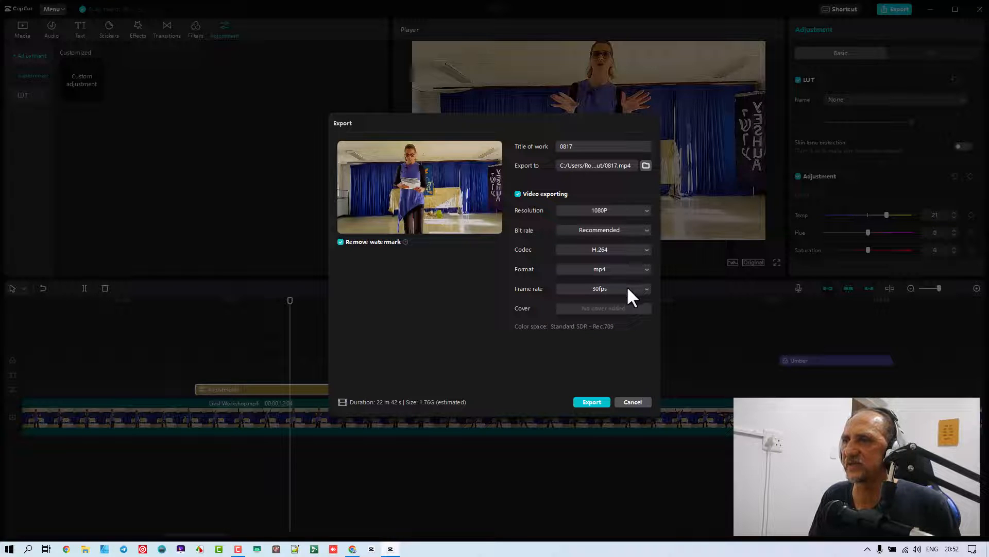
left_click(632, 292)
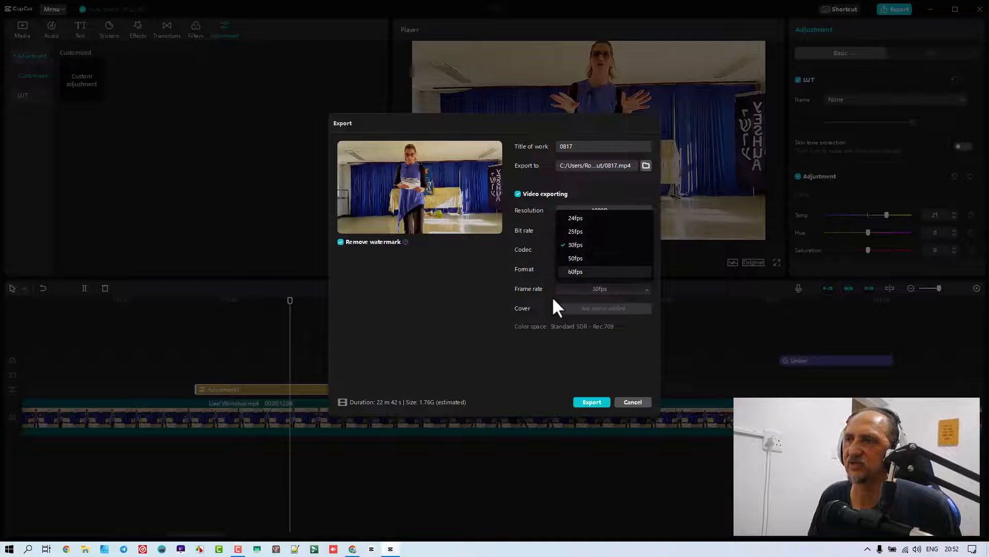
left_click(478, 289)
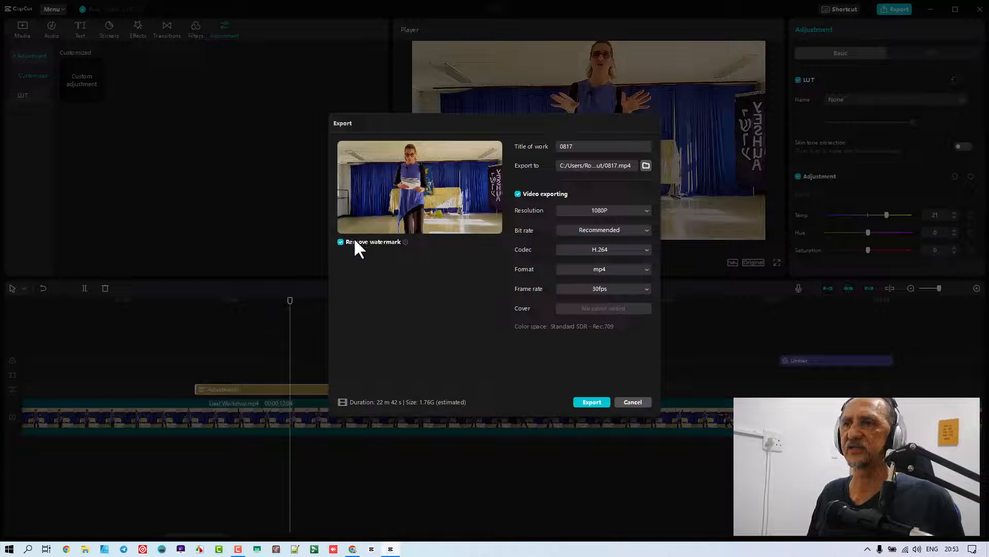
Step: Switch watermark removal off and back on, and close the export settings without exporting
left_click(341, 242)
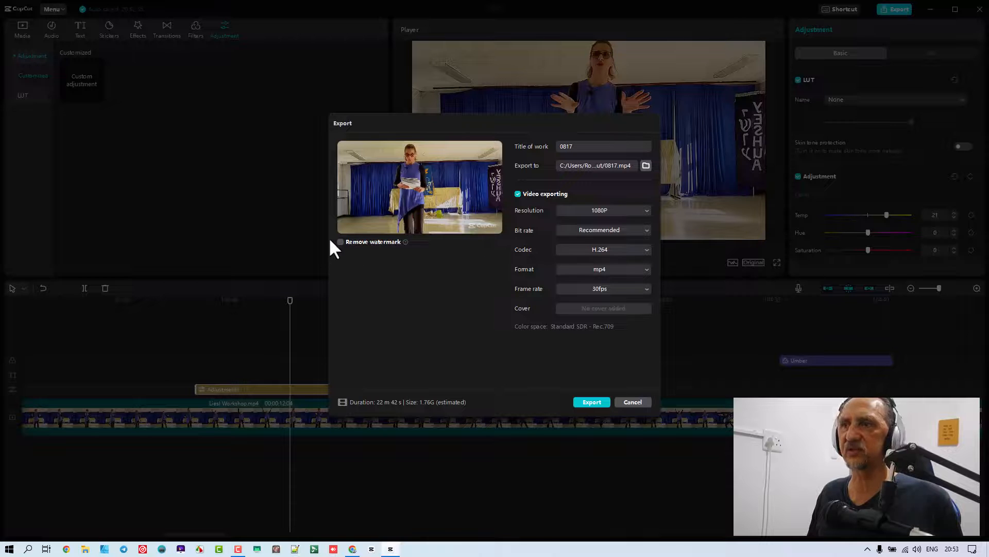
left_click(341, 241)
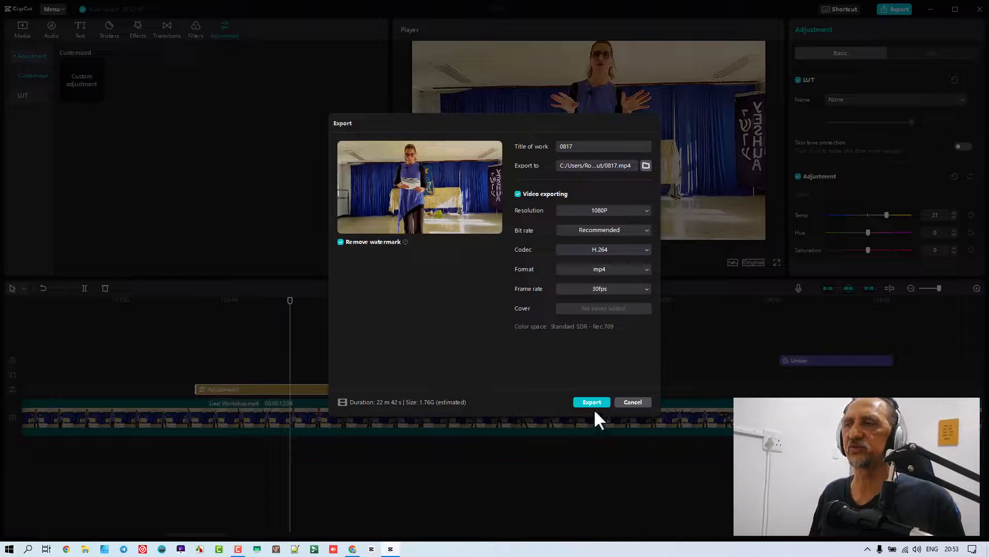
left_click(634, 401)
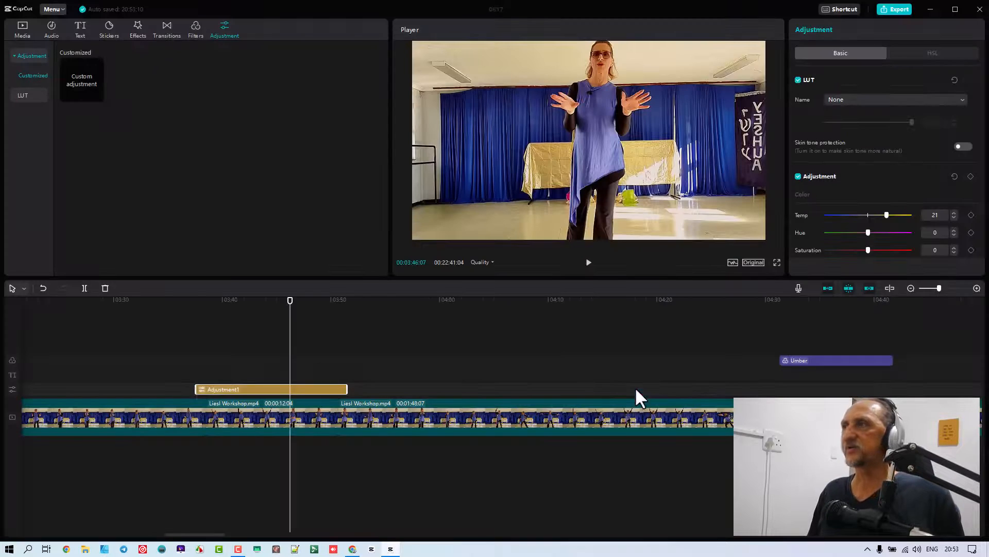
Step: View the list of timeline keyboard shortcuts and close it
left_click(841, 11)
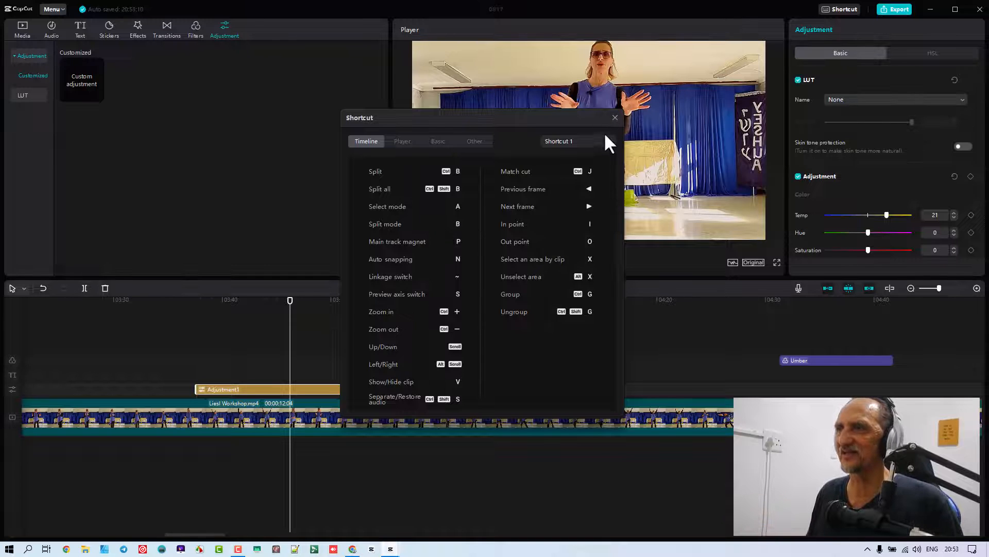
left_click(615, 119)
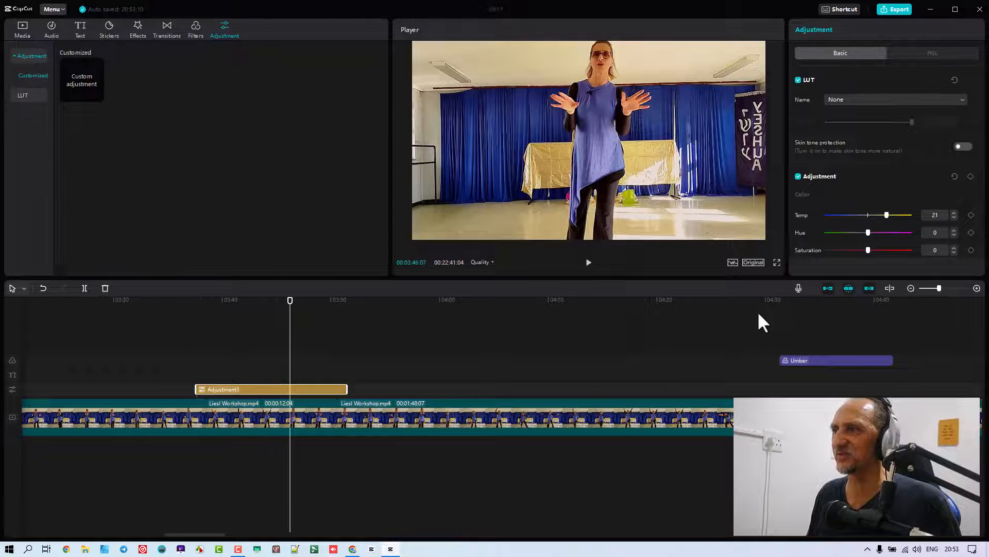